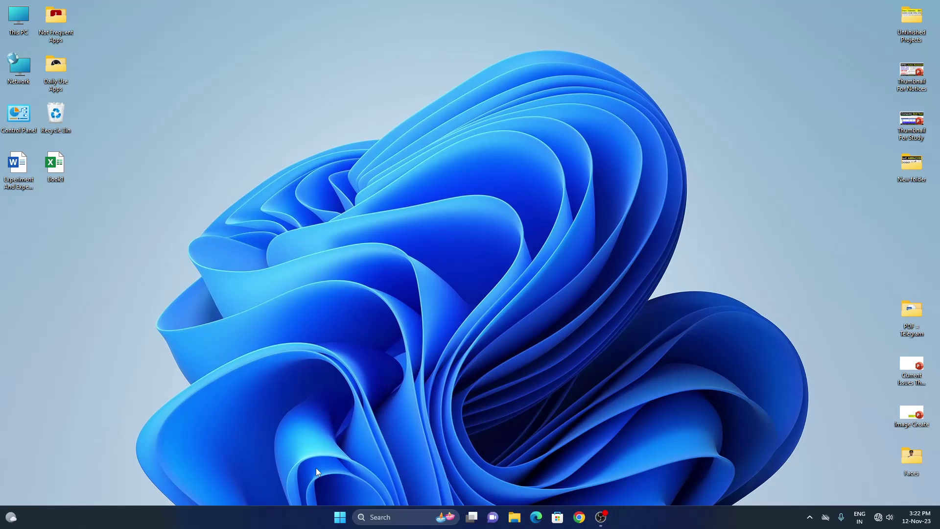
Launch Microsoft Access from the Windows search Recent list.
{"action": "left_click", "coordinate": [381, 517]}
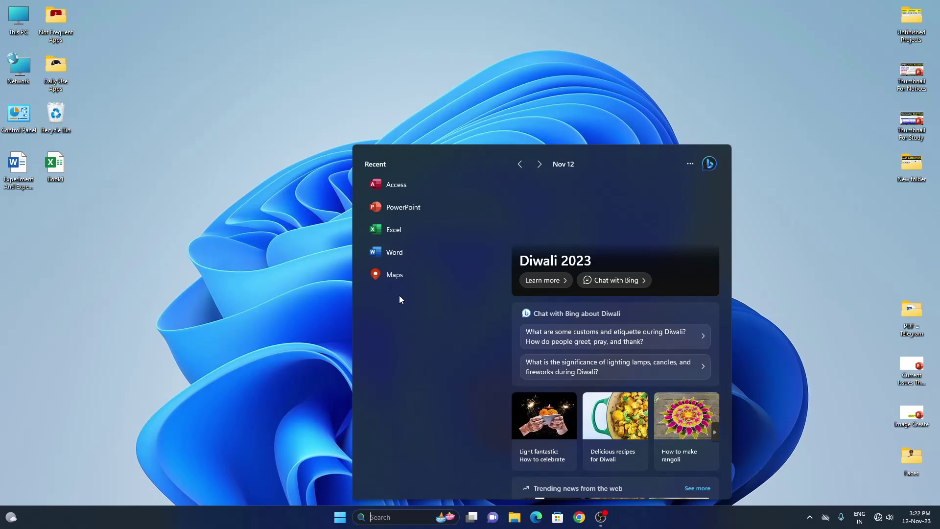
{"action": "left_click", "coordinate": [415, 189]}
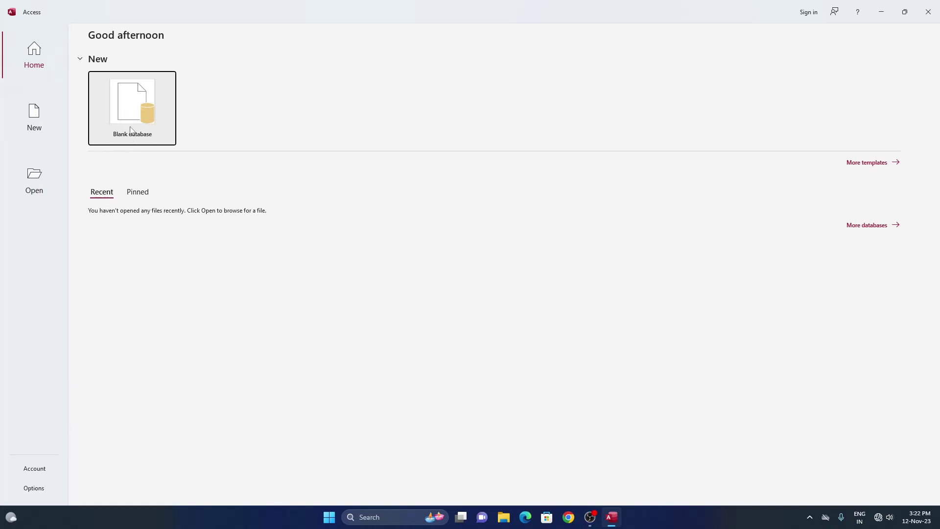
Create a blank database named XYZ saved on the Desktop.
{"action": "left_click", "coordinate": [140, 144]}
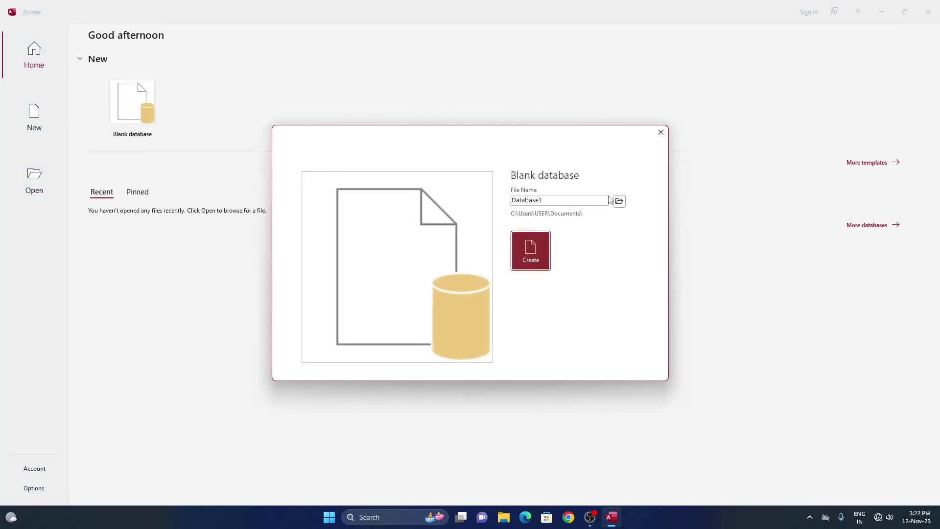
{"action": "double_click", "coordinate": [548, 199]}
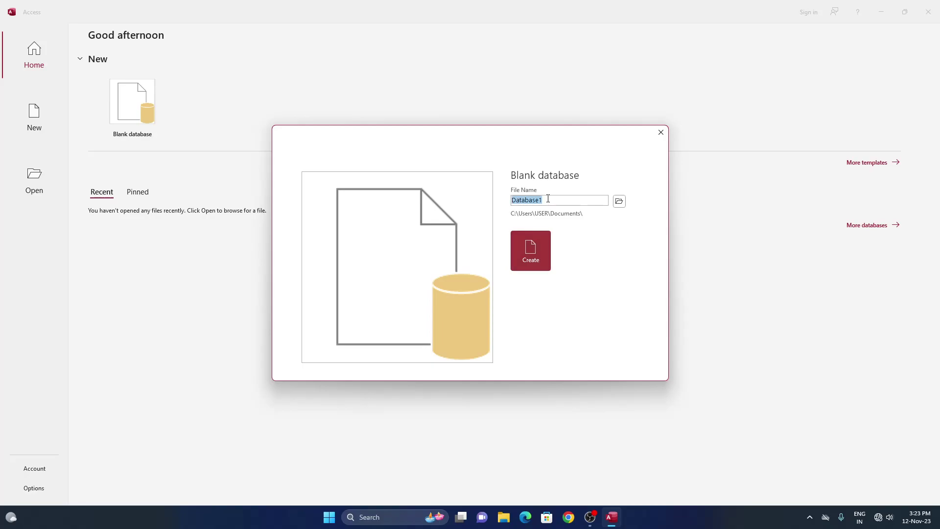
{"action": "type", "text": "X"}
{"action": "type", "text": "YZ"}
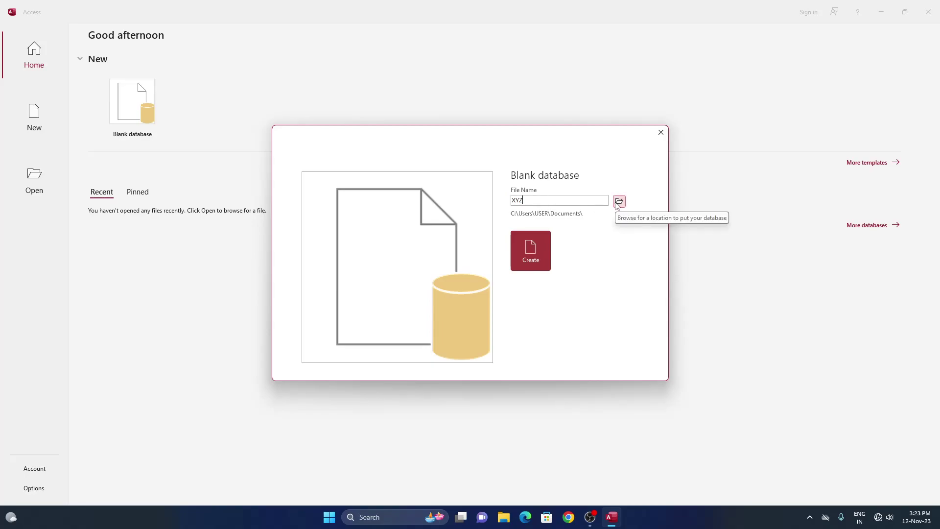
{"action": "left_click", "coordinate": [618, 201]}
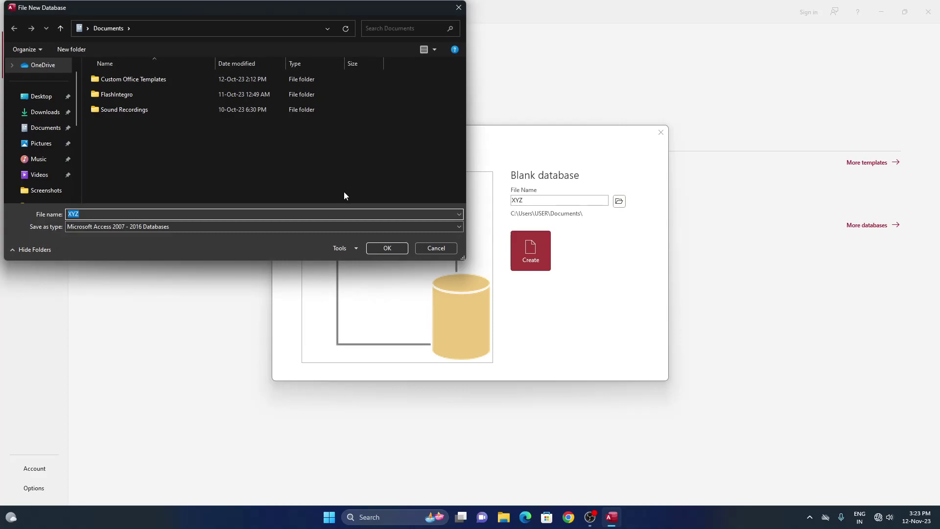
{"action": "left_click", "coordinate": [46, 96]}
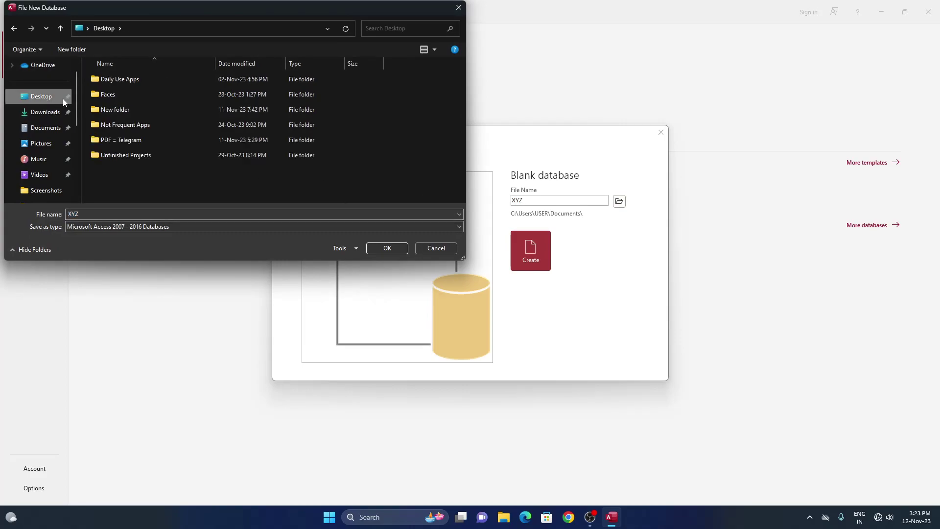
{"action": "left_click", "coordinate": [382, 250]}
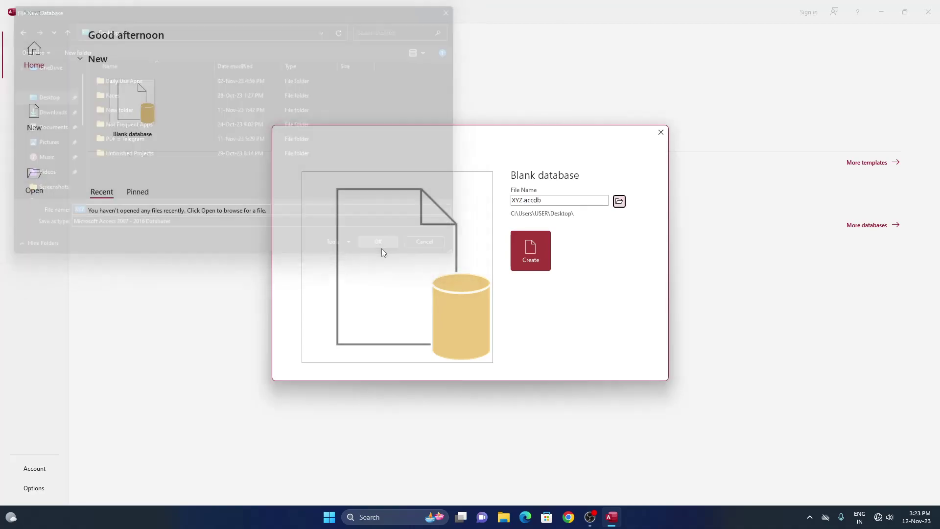
{"action": "left_click", "coordinate": [530, 259]}
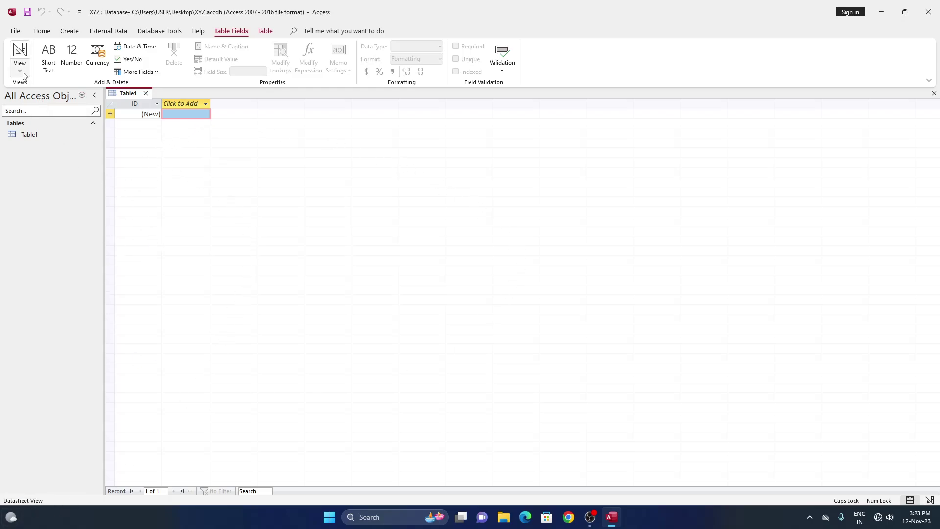
Switch Table1 to Design View, saving it under the name COLLEGE.
{"action": "left_click", "coordinate": [22, 72]}
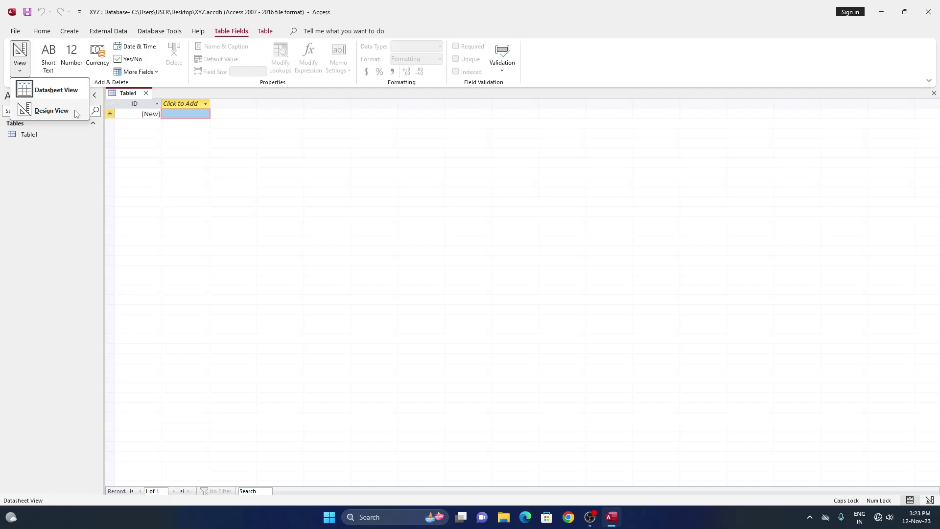
{"action": "left_click", "coordinate": [50, 91]}
{"action": "left_click", "coordinate": [20, 68]}
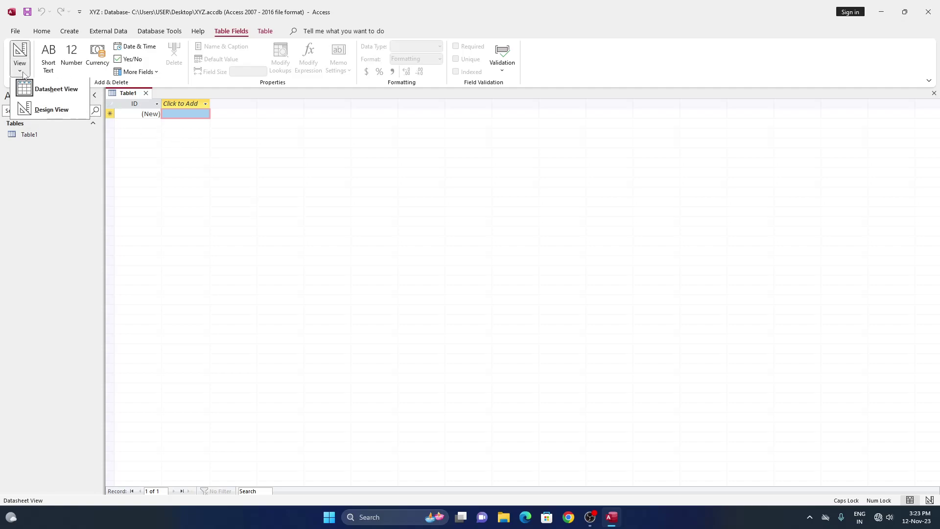
{"action": "left_click", "coordinate": [49, 111]}
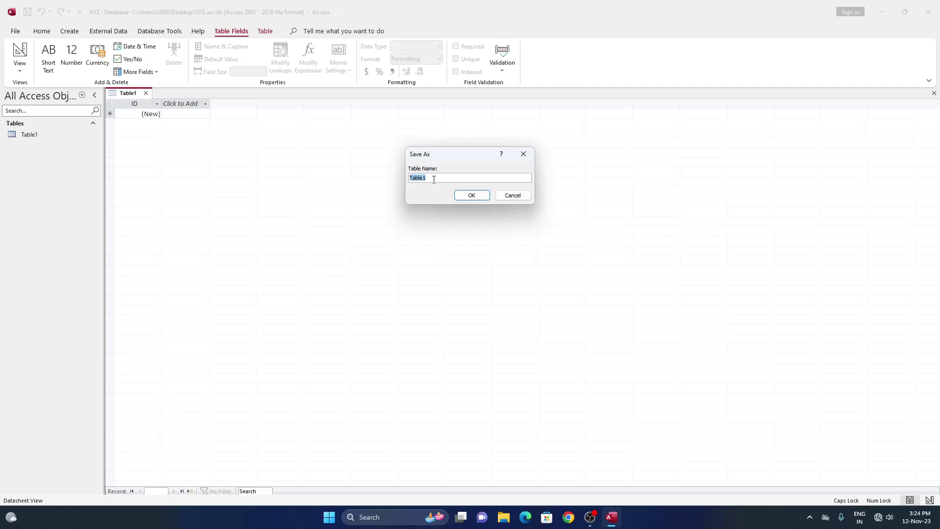
{"action": "key", "text": "BackSpace"}
{"action": "type", "text": "OL"}
{"action": "type", "text": "LEGE"}
{"action": "left_click", "coordinate": [471, 195]}
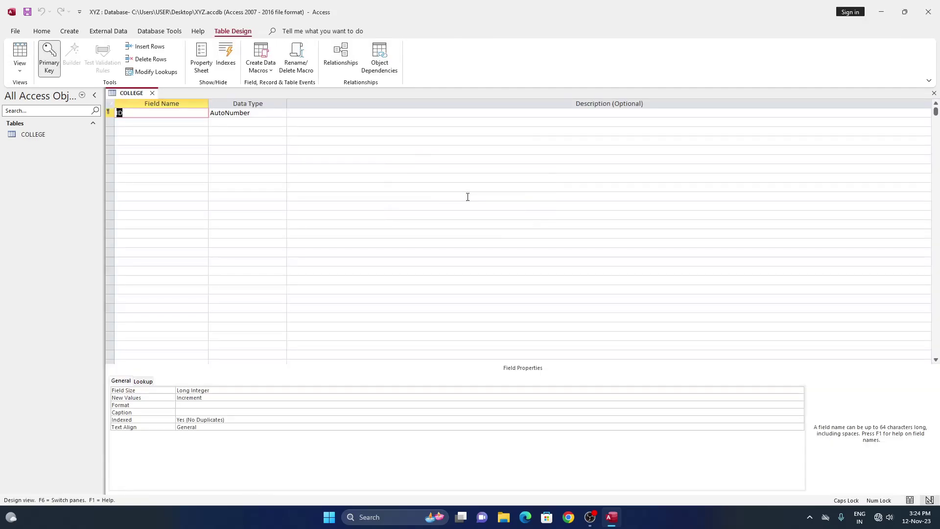
{"action": "left_click", "coordinate": [20, 69]}
{"action": "left_click", "coordinate": [46, 114]}
{"action": "left_click", "coordinate": [19, 68]}
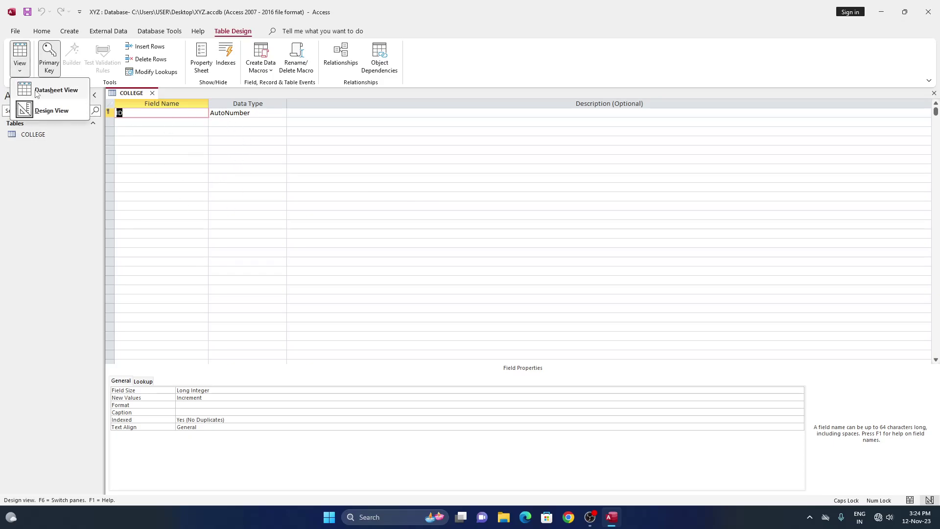
{"action": "left_click", "coordinate": [57, 90]}
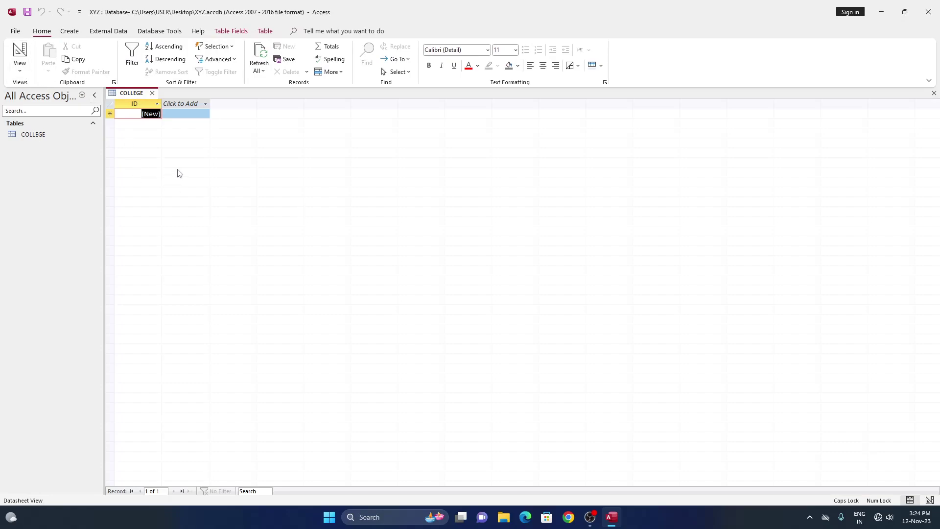
{"action": "left_click", "coordinate": [20, 69]}
{"action": "left_click", "coordinate": [38, 109]}
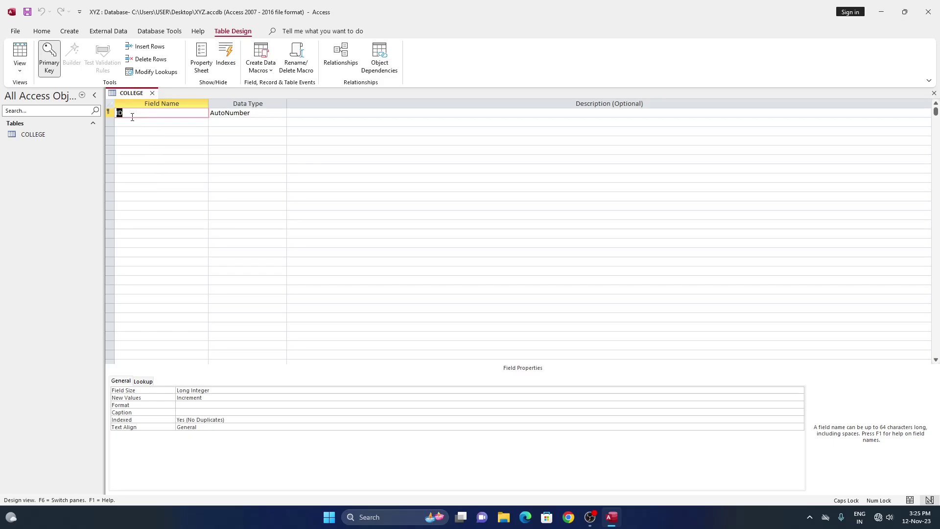
Confirm the ID field keeps the AutoNumber data type.
{"action": "left_click", "coordinate": [234, 113]}
{"action": "left_click", "coordinate": [282, 113]}
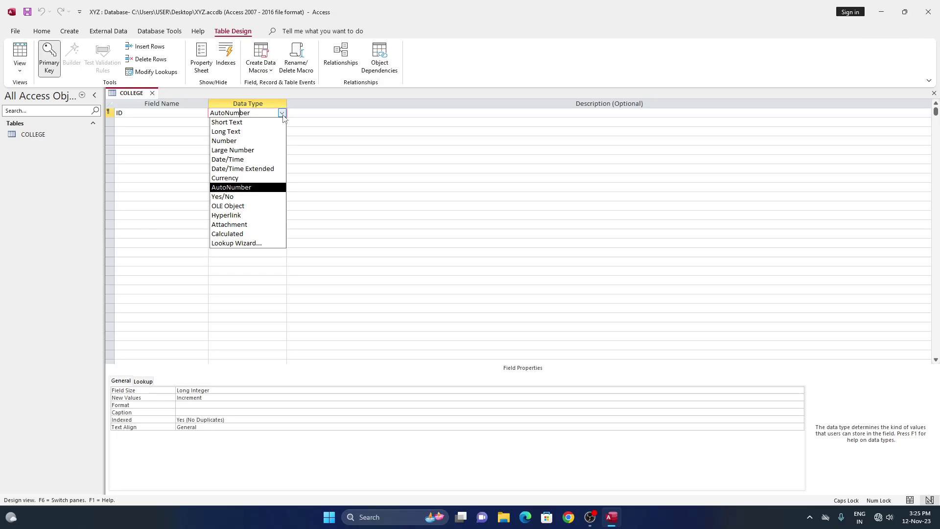
{"action": "left_click", "coordinate": [283, 115]}
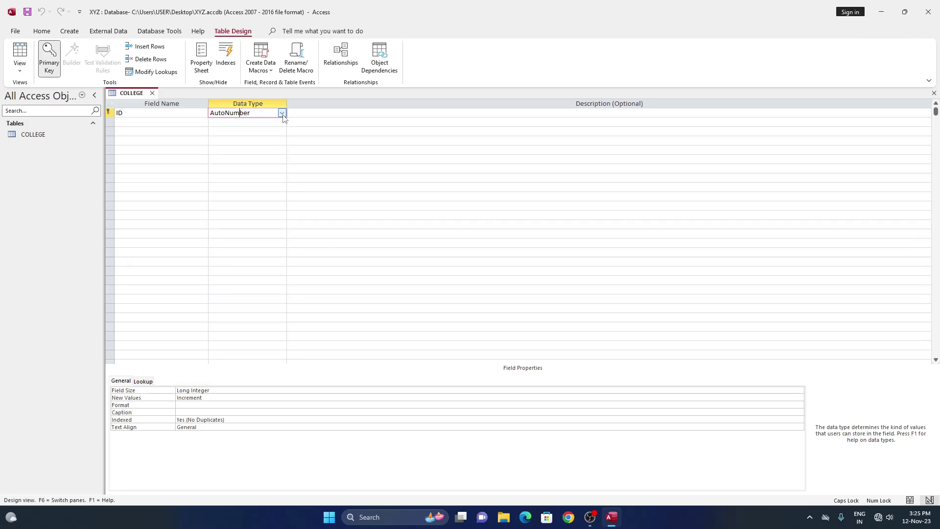
Add a NAME field as Short Text, accepting the reserved-word warning.
{"action": "left_click", "coordinate": [170, 124]}
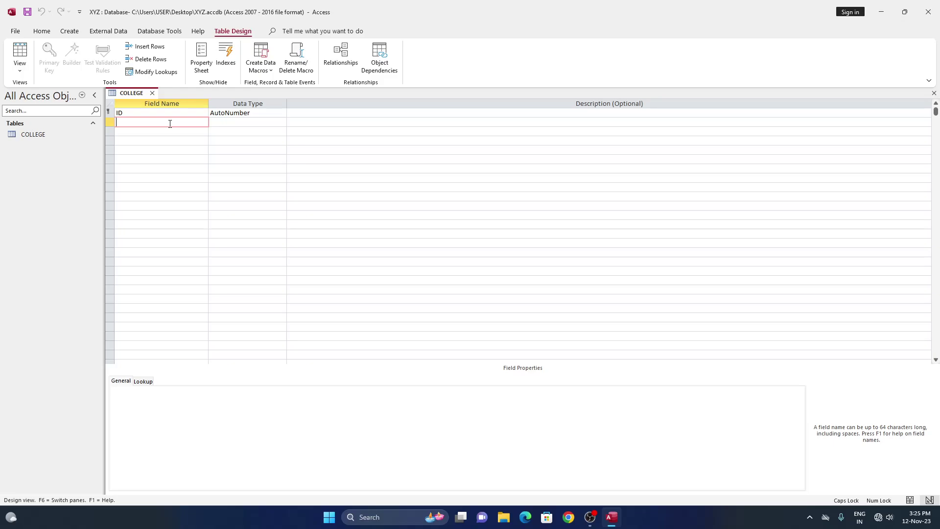
{"action": "type", "text": "NA"}
{"action": "type", "text": "ME"}
{"action": "left_click", "coordinate": [230, 121]}
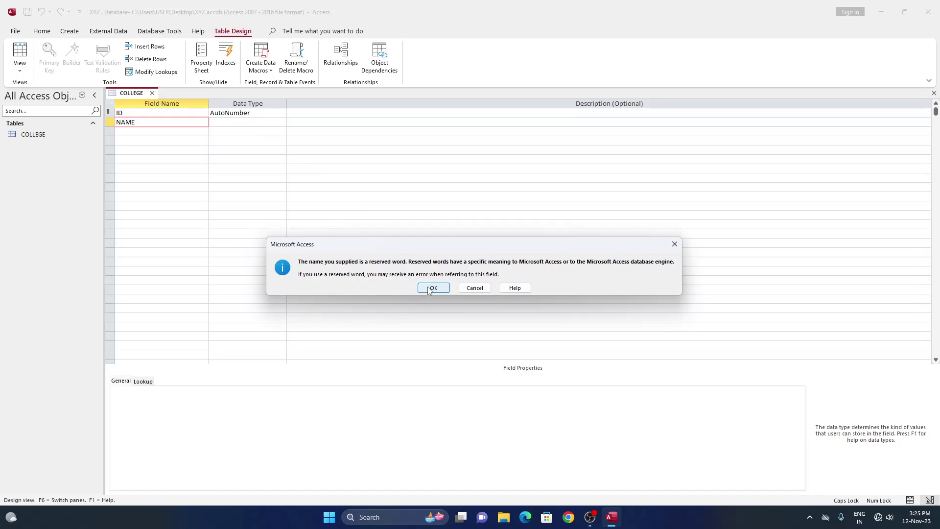
{"action": "left_click", "coordinate": [429, 288]}
{"action": "left_click", "coordinate": [263, 123]}
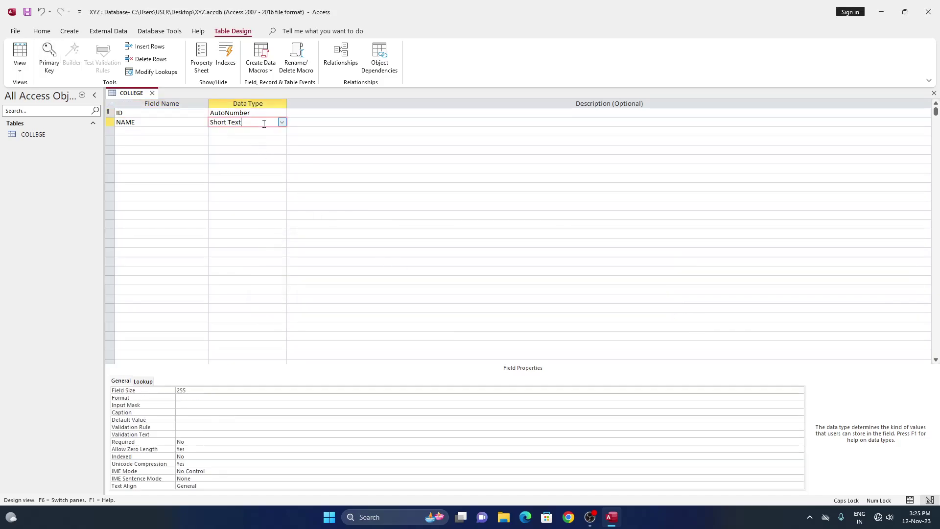
{"action": "left_click", "coordinate": [281, 122]}
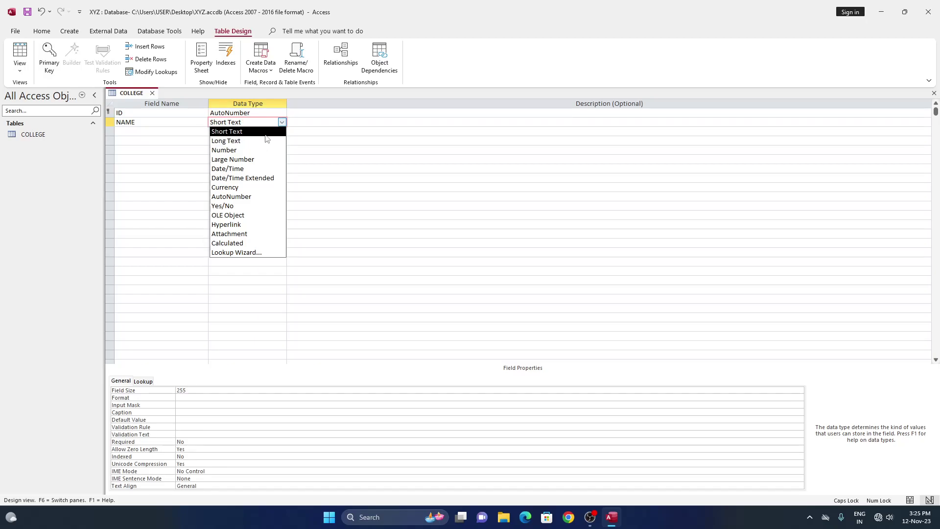
{"action": "left_click", "coordinate": [260, 132]}
{"action": "left_click", "coordinate": [174, 131]}
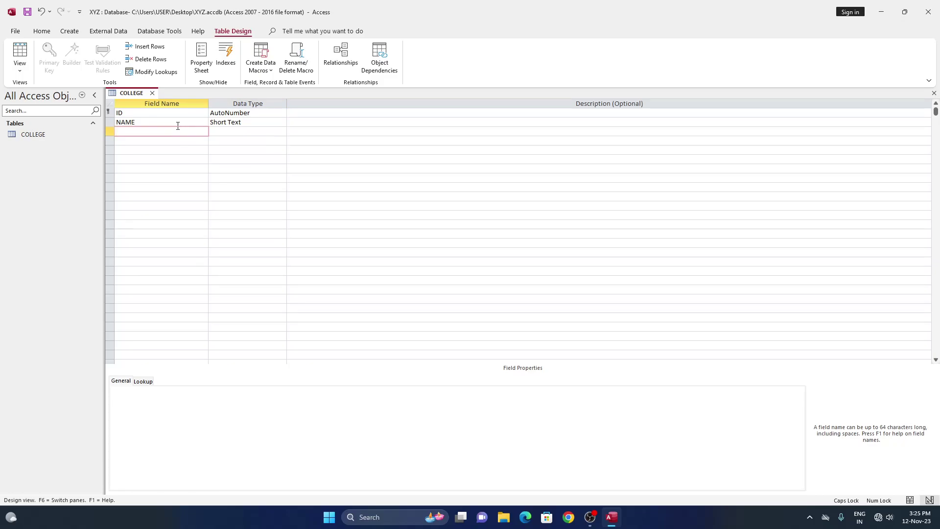
Add a ROLL NO field with the Number data type.
{"action": "type", "text": "RO"}
{"action": "key", "text": "BackSpace"}
{"action": "type", "text": "LL NO"}
{"action": "left_click", "coordinate": [218, 131]}
{"action": "left_click", "coordinate": [282, 131]}
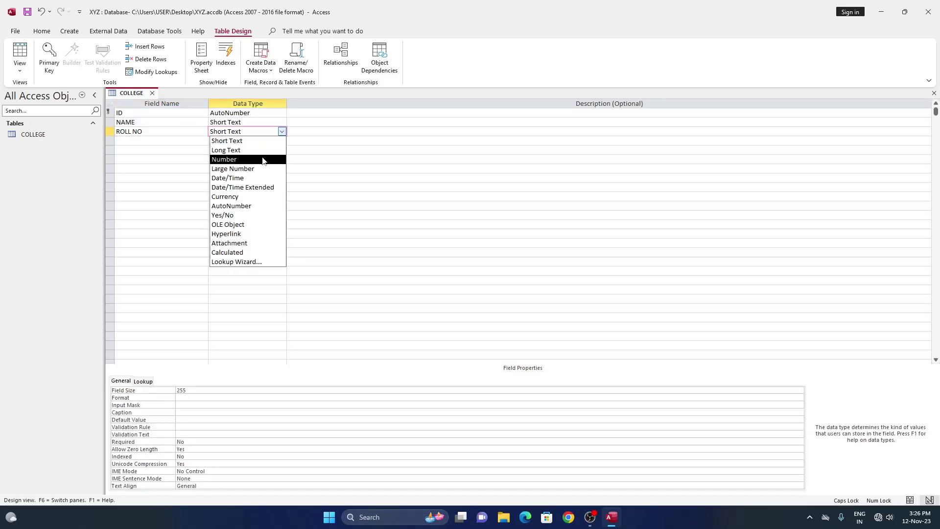
{"action": "left_click", "coordinate": [236, 159]}
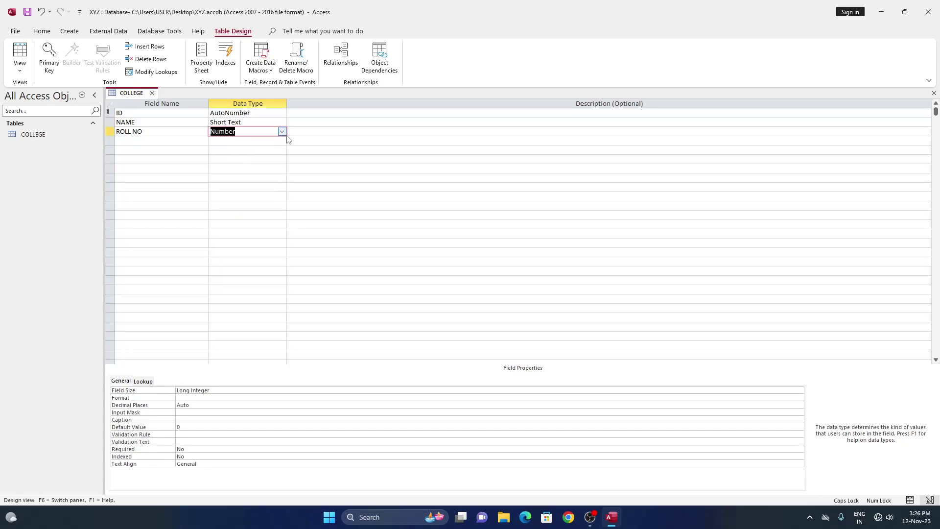
Add HOME as Short Text and PHONE NO as a Number field.
{"action": "left_click", "coordinate": [164, 141]}
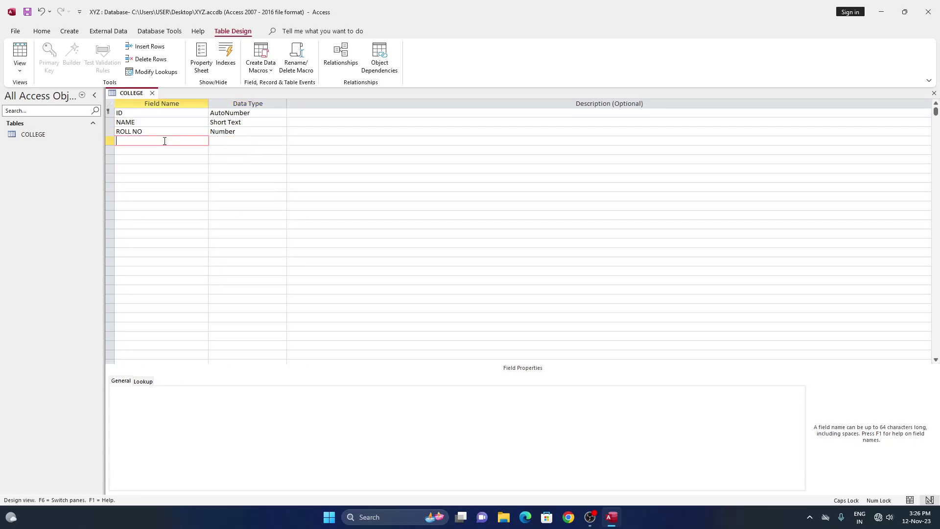
{"action": "type", "text": "HOME"}
{"action": "left_click", "coordinate": [276, 141]}
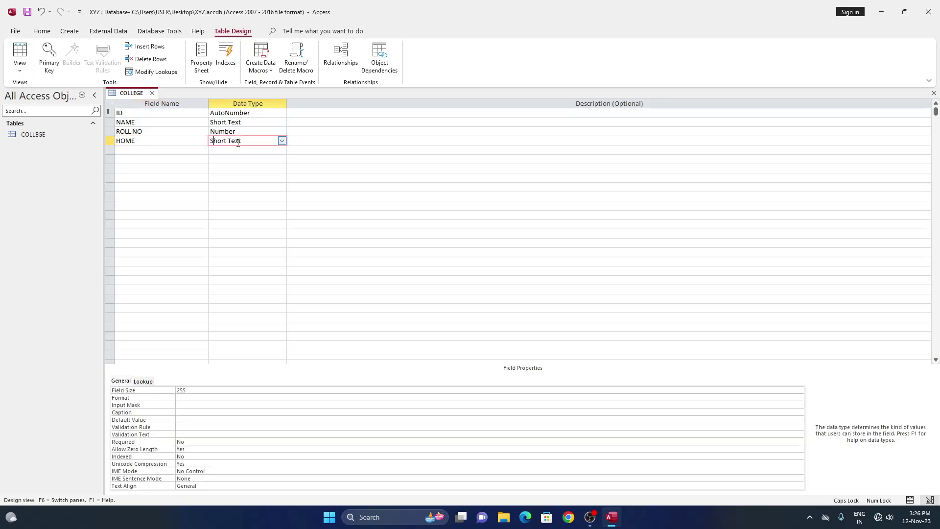
{"action": "left_click", "coordinate": [171, 153]}
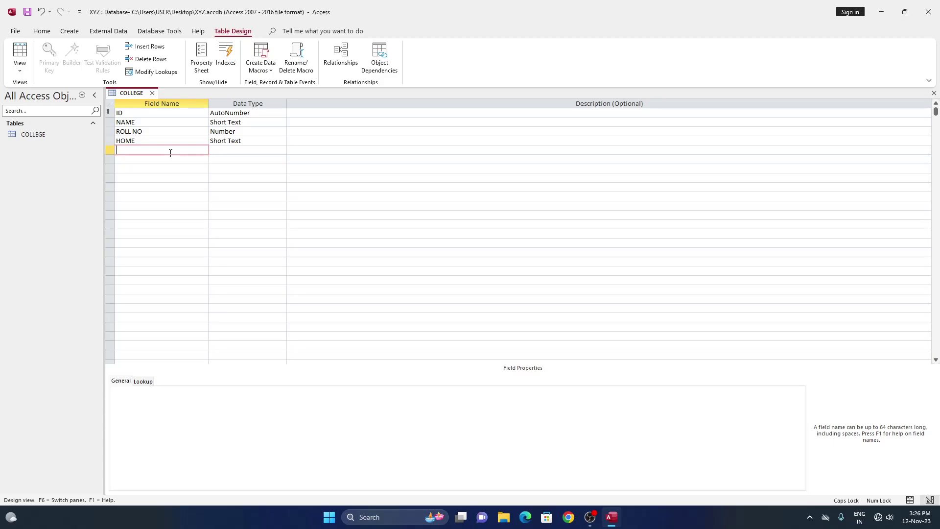
{"action": "type", "text": "P"}
{"action": "type", "text": "HONE N"}
{"action": "type", "text": "O"}
{"action": "left_click", "coordinate": [213, 149]}
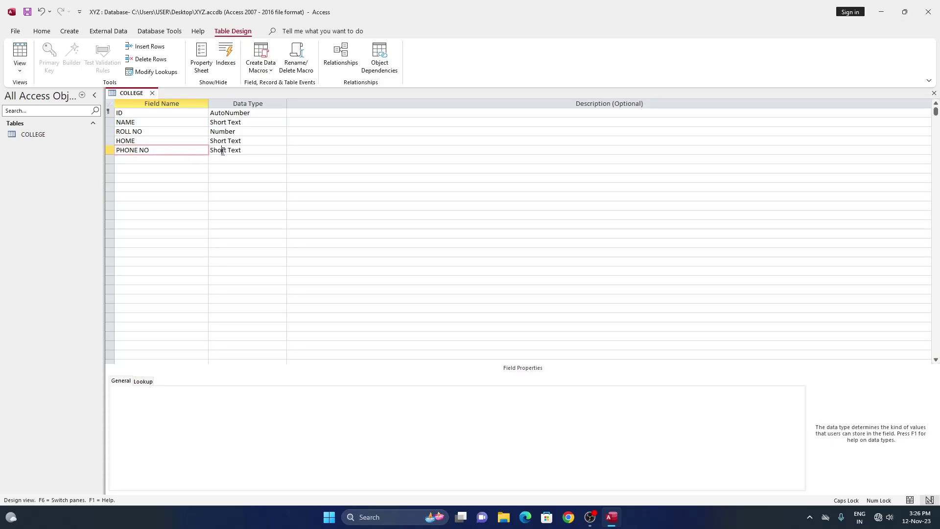
{"action": "left_click", "coordinate": [282, 150]}
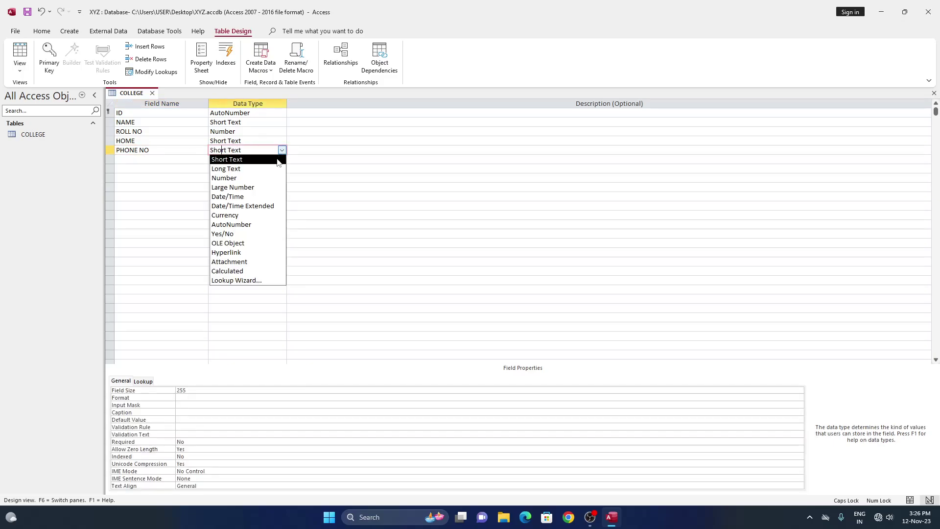
{"action": "left_click", "coordinate": [246, 179]}
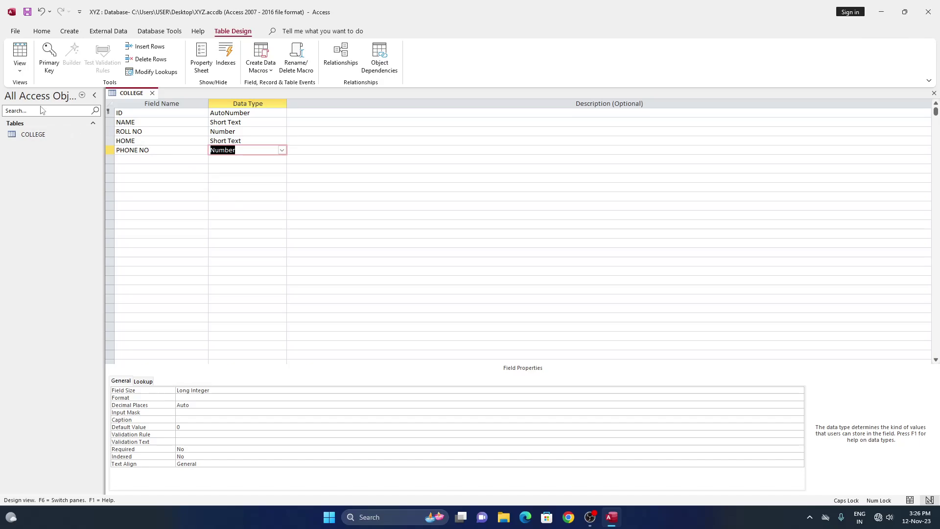
{"action": "left_click", "coordinate": [20, 73]}
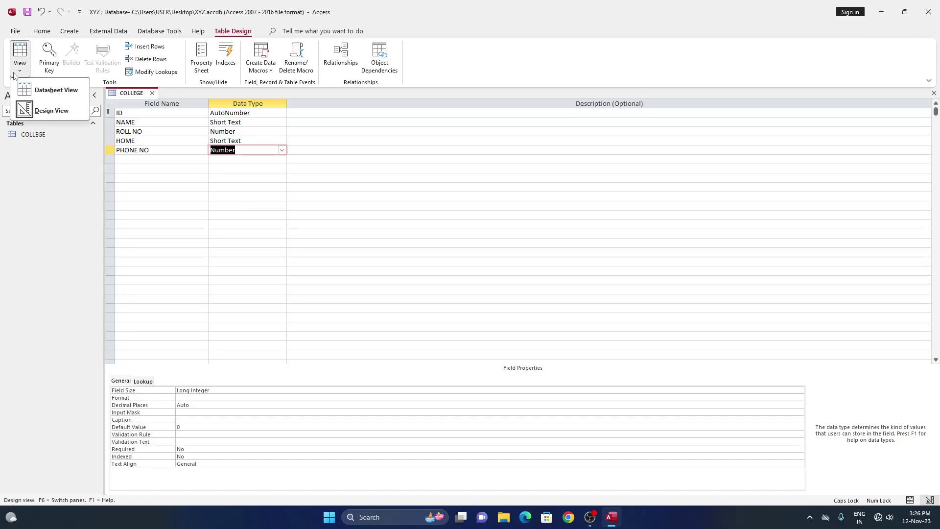
Save the table, switch to Datasheet View, and enter the first student's name, home ROURKELA and phone number.
{"action": "left_click", "coordinate": [64, 97]}
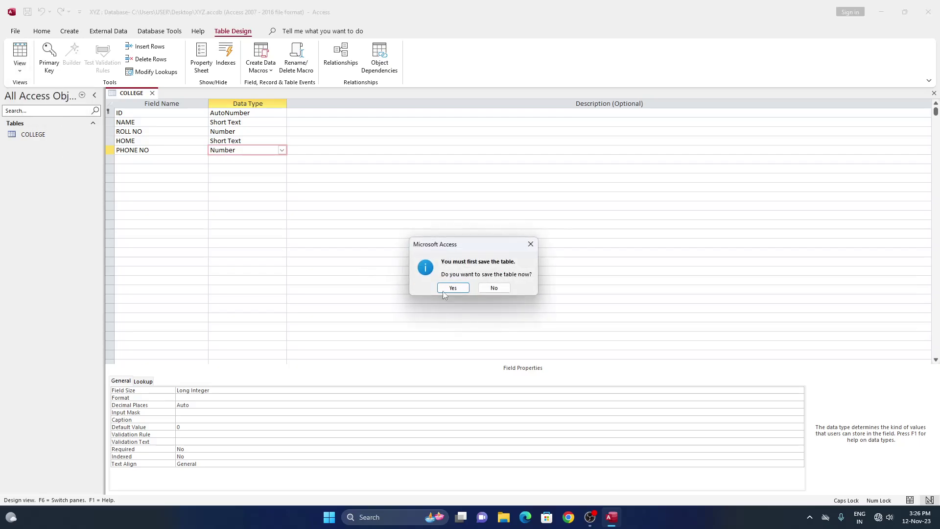
{"action": "left_click", "coordinate": [451, 288]}
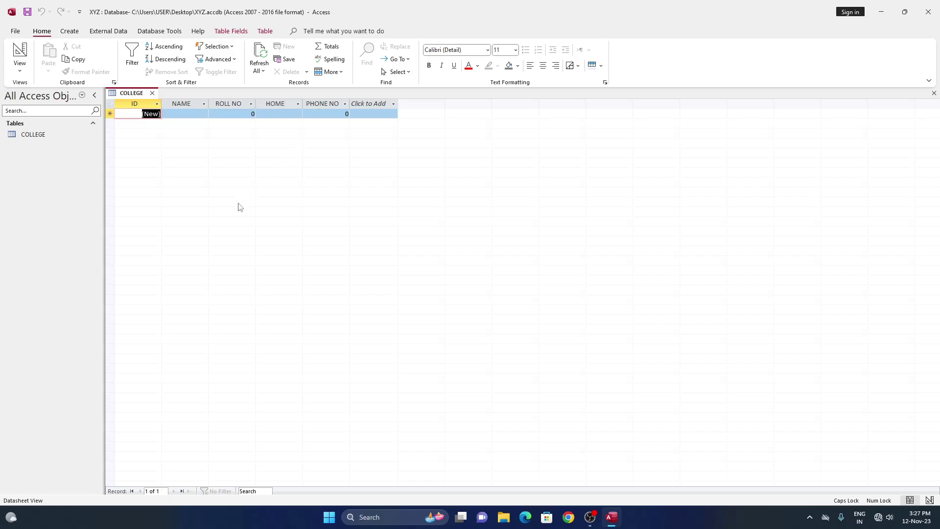
{"action": "left_click", "coordinate": [180, 114]}
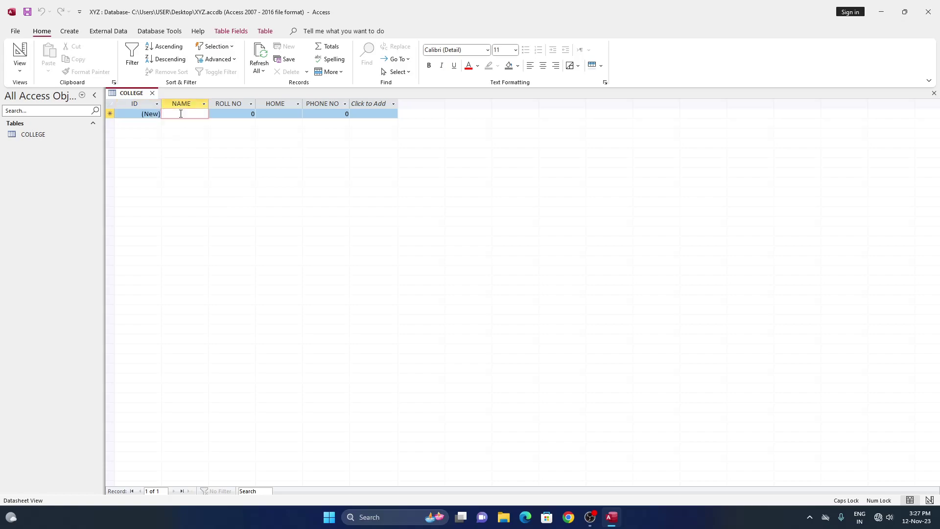
{"action": "type", "text": "RANJEET"}
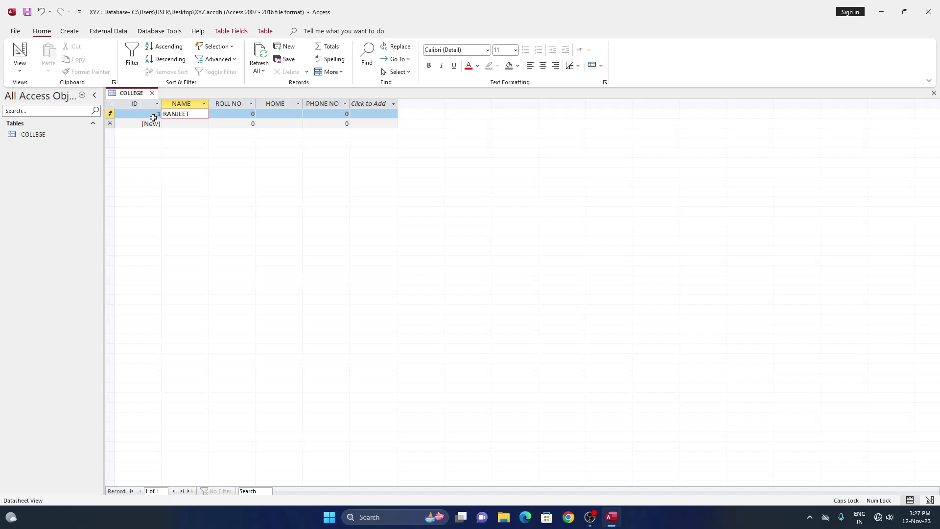
{"action": "left_click", "coordinate": [222, 115]}
{"action": "type", "text": "110"}
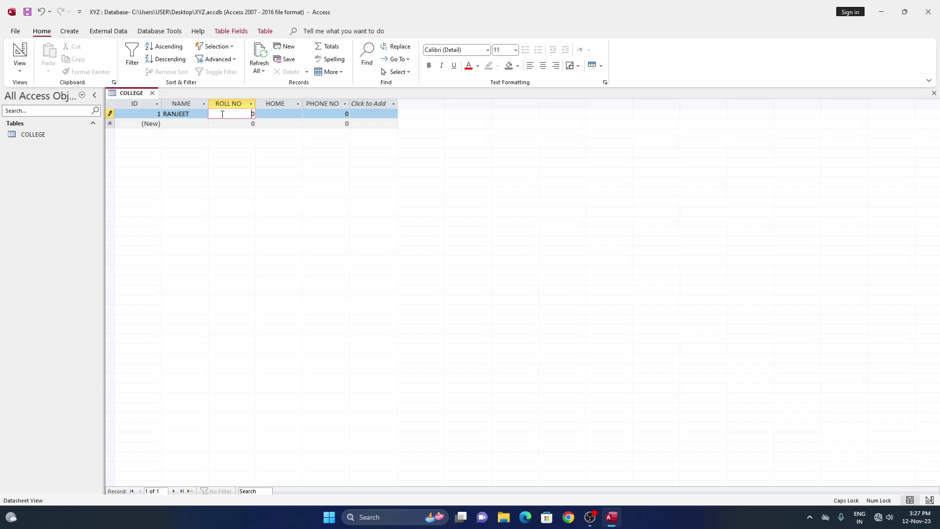
{"action": "left_click", "coordinate": [266, 116]}
{"action": "type", "text": "RO"}
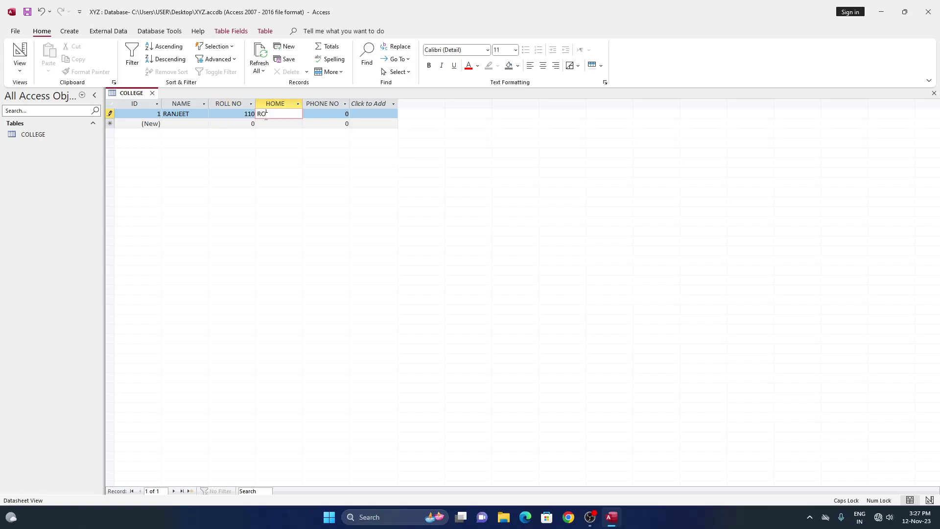
{"action": "type", "text": "URKELA"}
{"action": "left_click", "coordinate": [316, 114]}
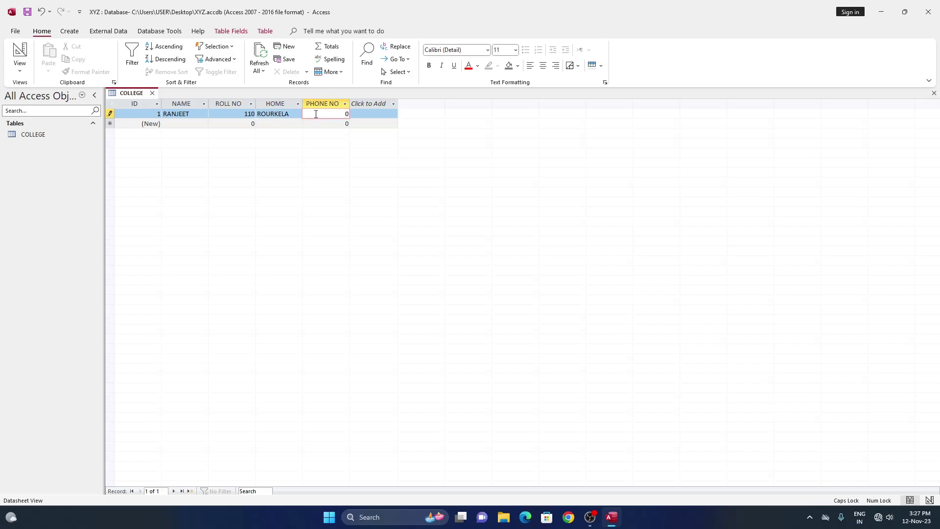
{"action": "type", "text": "1235311"}
Enter the second student's name, roll number 122, home JHARSUGUDA and phone number.
{"action": "left_click", "coordinate": [184, 123]}
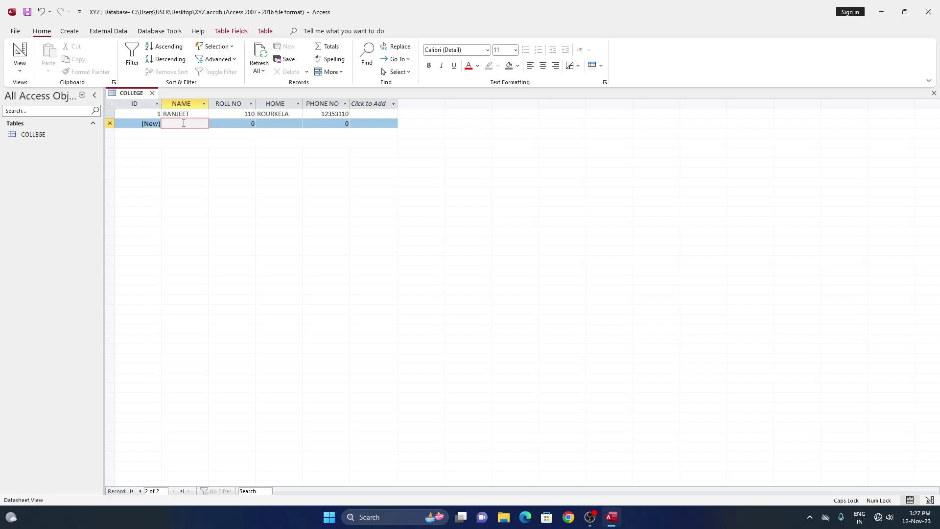
{"action": "type", "text": "ABHISEL"}
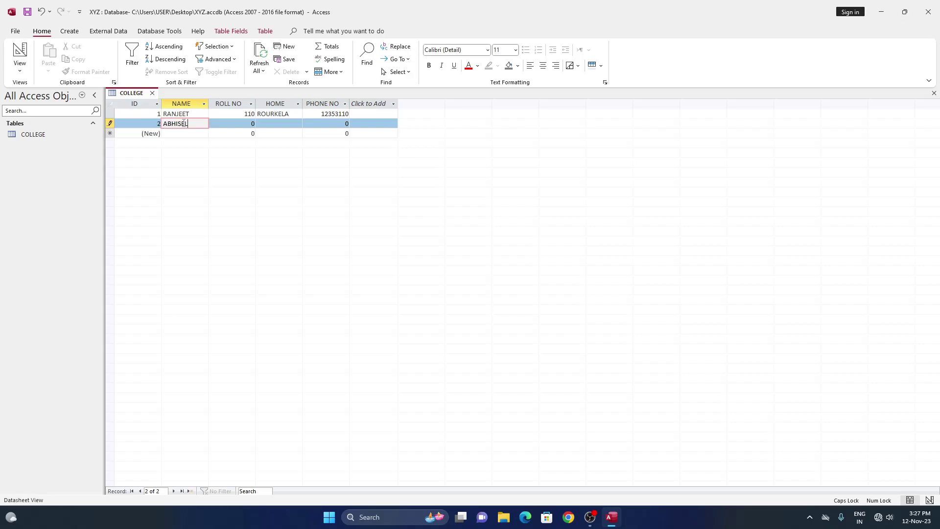
{"action": "type", "text": "K"}
{"action": "left_click", "coordinate": [240, 126]}
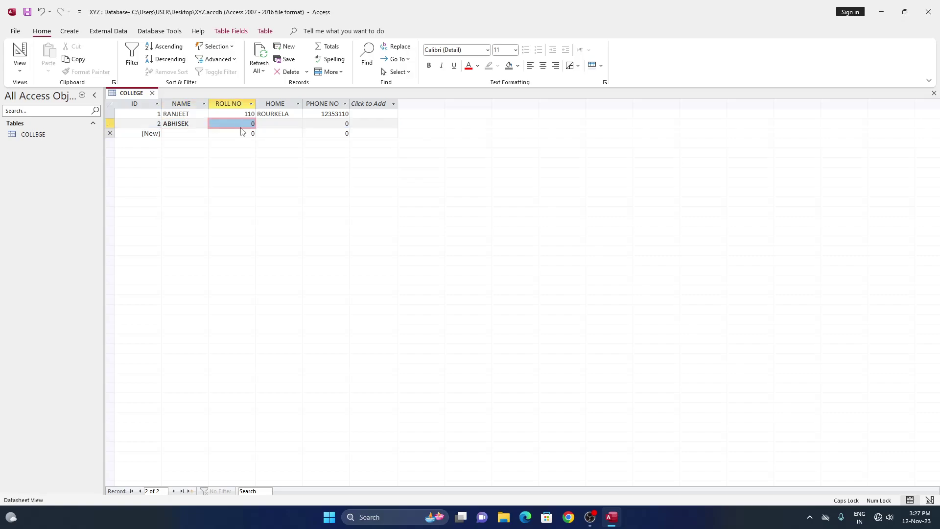
{"action": "type", "text": "1"}
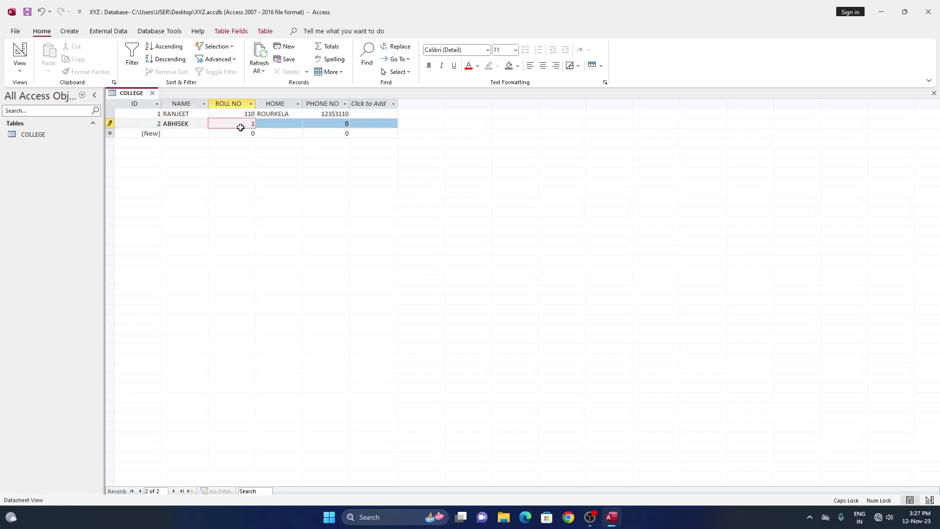
{"action": "type", "text": "220"}
{"action": "left_click", "coordinate": [273, 123]}
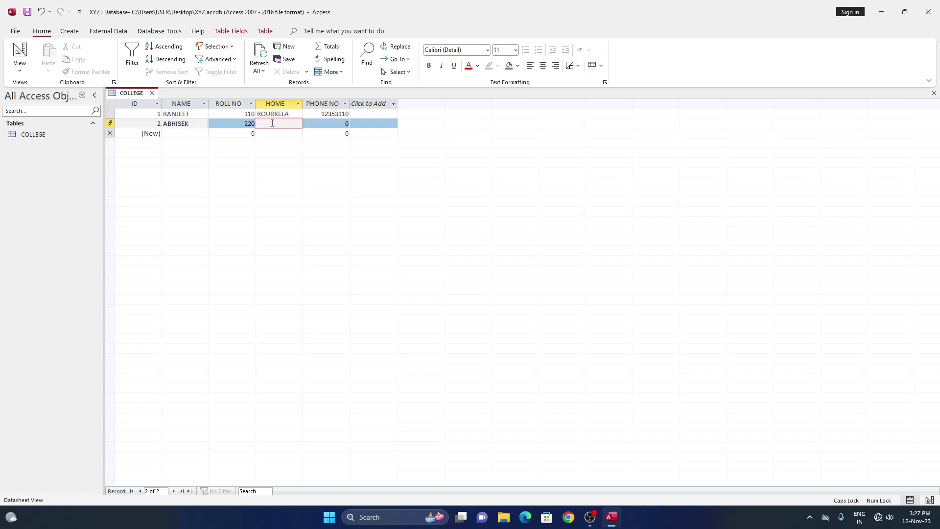
{"action": "type", "text": "JHARSU"}
{"action": "type", "text": "GUDA"}
{"action": "left_click", "coordinate": [327, 123]}
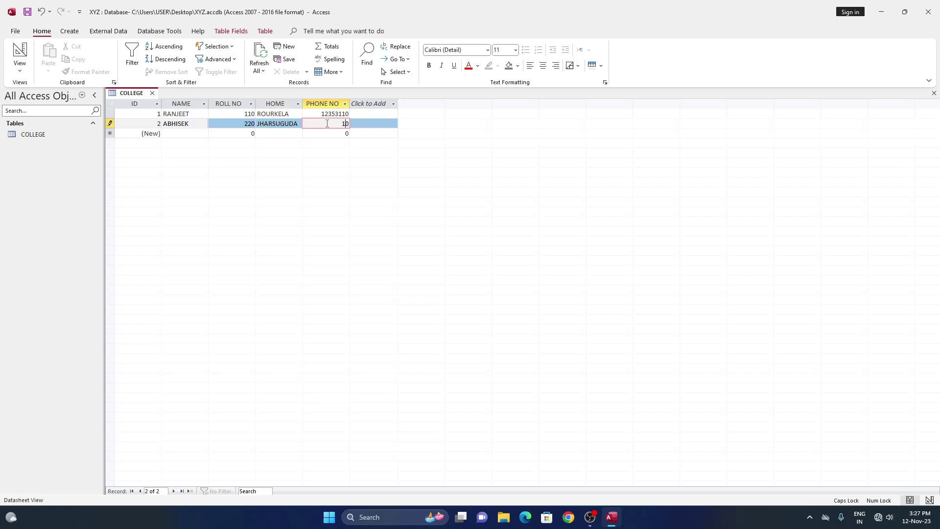
{"action": "type", "text": "561151"}
Switch to Design View and add an Email field of type Hyperlink.
{"action": "left_click", "coordinate": [21, 74]}
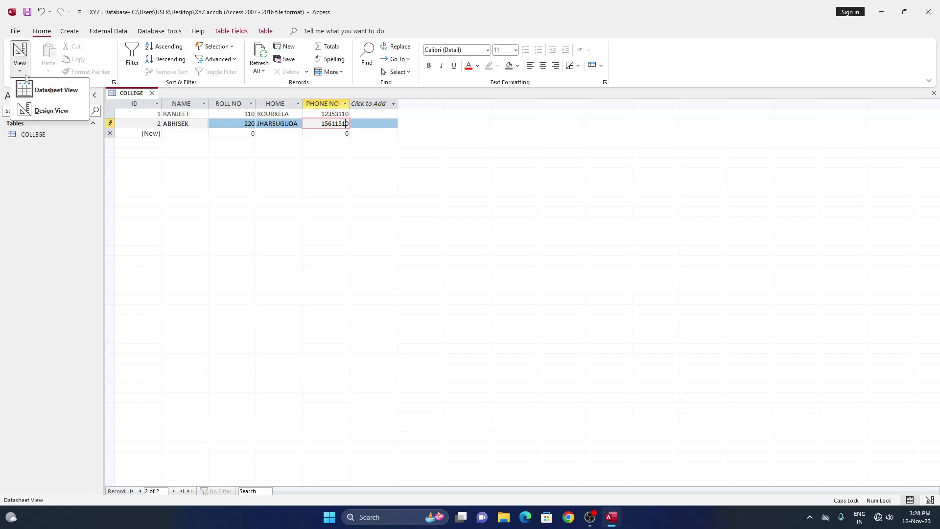
{"action": "left_click", "coordinate": [49, 110]}
{"action": "left_click", "coordinate": [151, 160]}
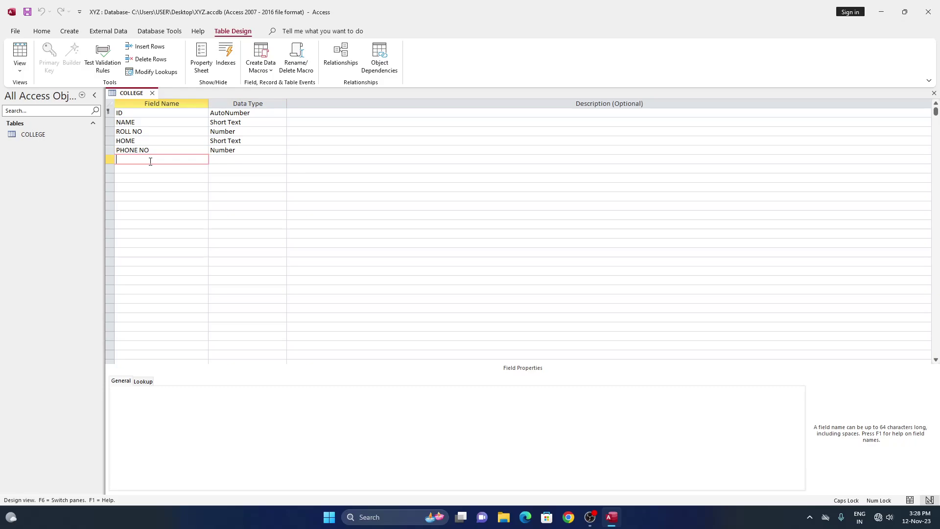
{"action": "type", "text": "Em"}
{"action": "type", "text": "ail"}
{"action": "left_click", "coordinate": [213, 162]}
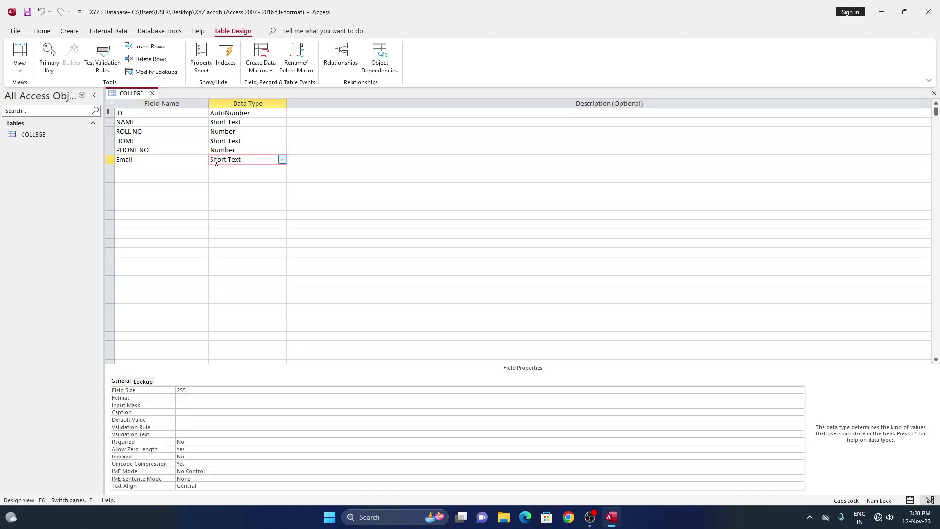
{"action": "left_click", "coordinate": [282, 159]}
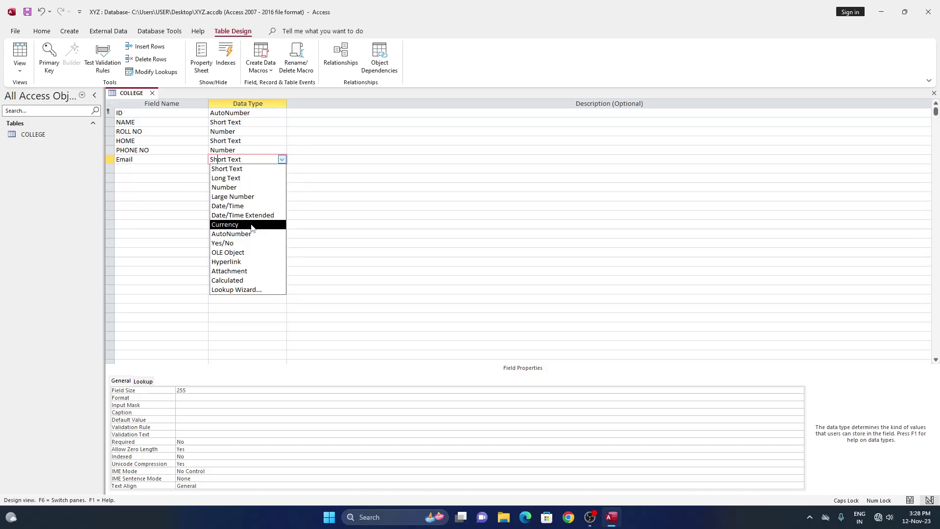
{"action": "left_click", "coordinate": [247, 261]}
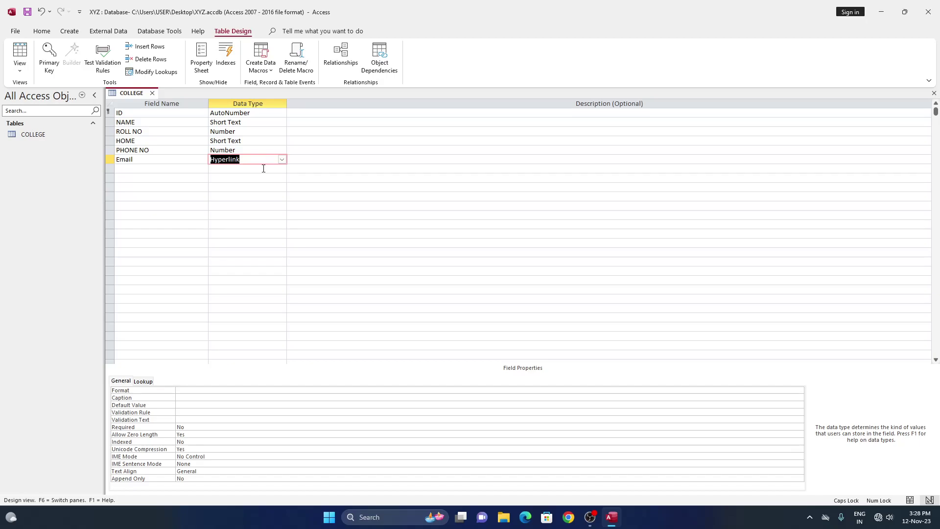
Add a PHOTO field of type Attachment and return to Datasheet View.
{"action": "left_click", "coordinate": [162, 168]}
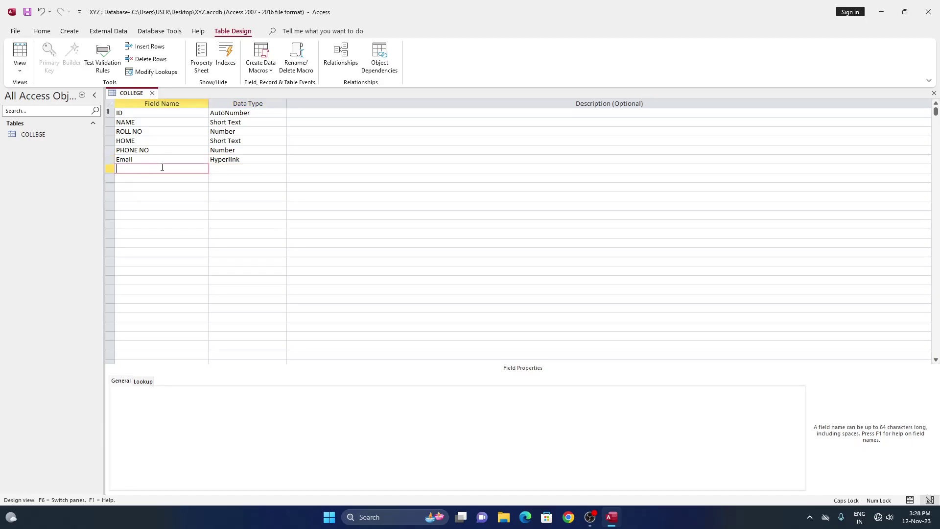
{"action": "type", "text": "PHOT"}
{"action": "type", "text": "O"}
{"action": "left_click", "coordinate": [235, 168]}
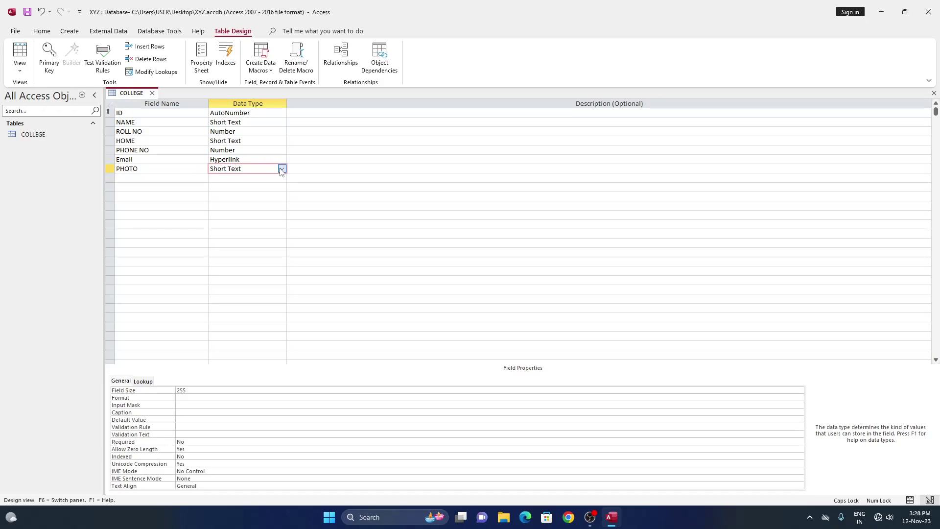
{"action": "left_click", "coordinate": [282, 169]}
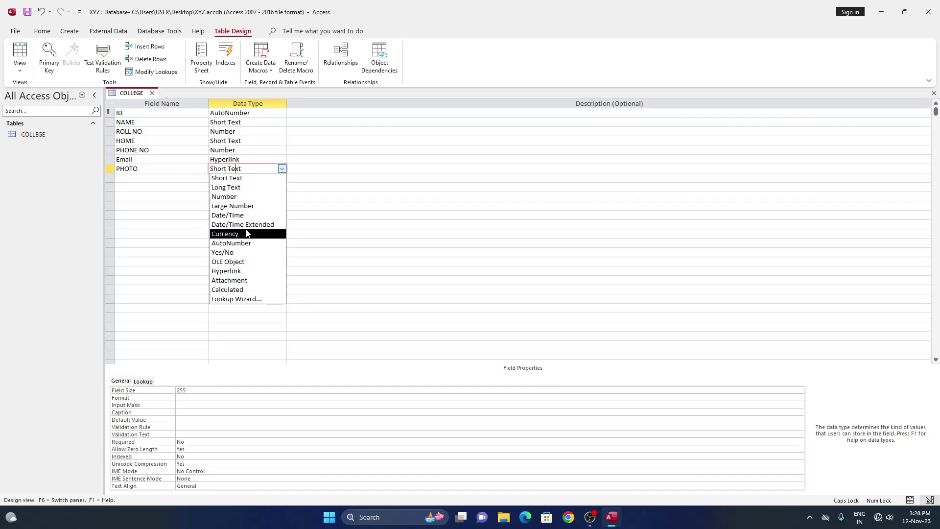
{"action": "left_click", "coordinate": [238, 281]}
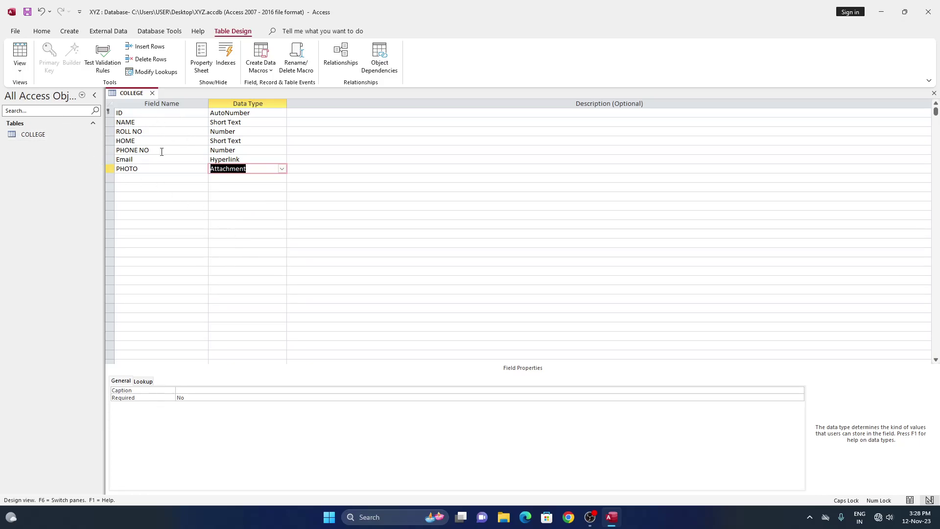
{"action": "left_click", "coordinate": [20, 66]}
{"action": "left_click", "coordinate": [53, 96]}
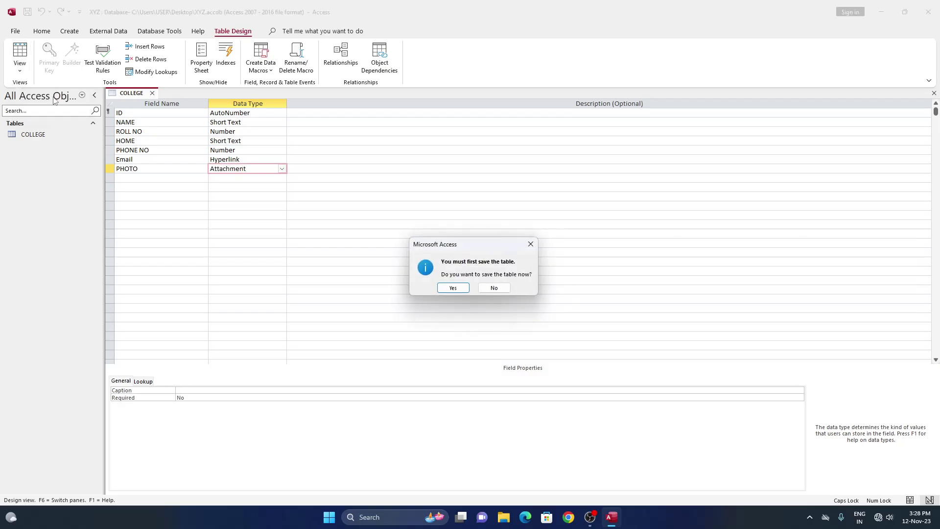
Save the table changes and type the first record's email value.
{"action": "left_click", "coordinate": [452, 289]}
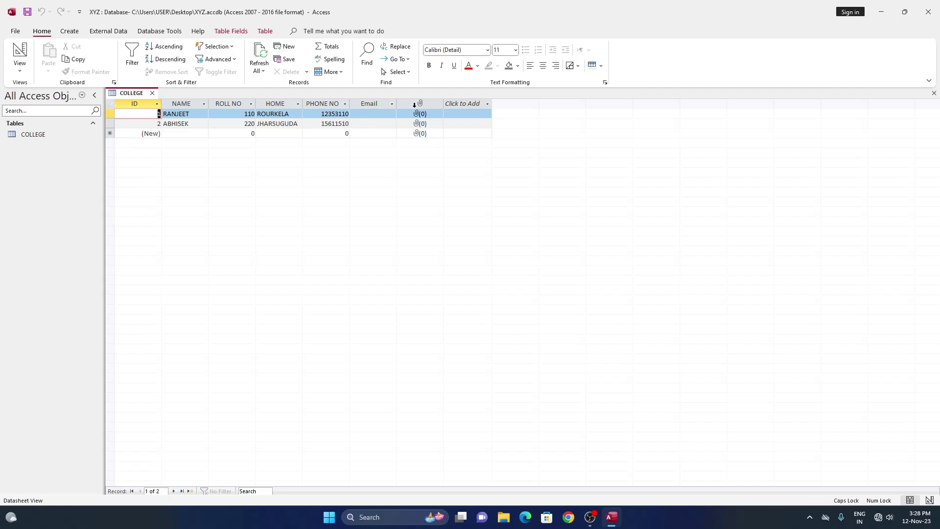
{"action": "left_click", "coordinate": [383, 115]}
{"action": "type", "text": "FYUHVYH"}
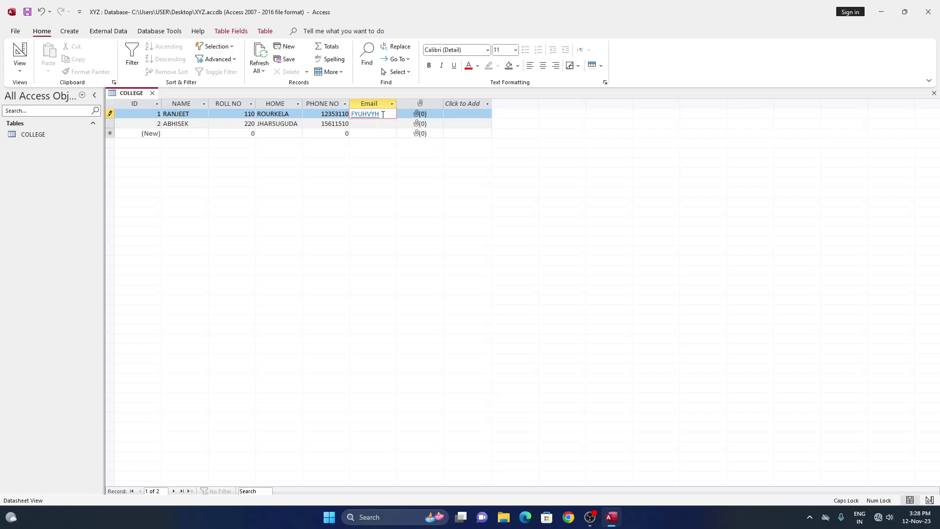
Attach Screenshot (134).png to the first record's PHOTO field.
{"action": "left_click", "coordinate": [420, 116]}
{"action": "double_click", "coordinate": [421, 116]}
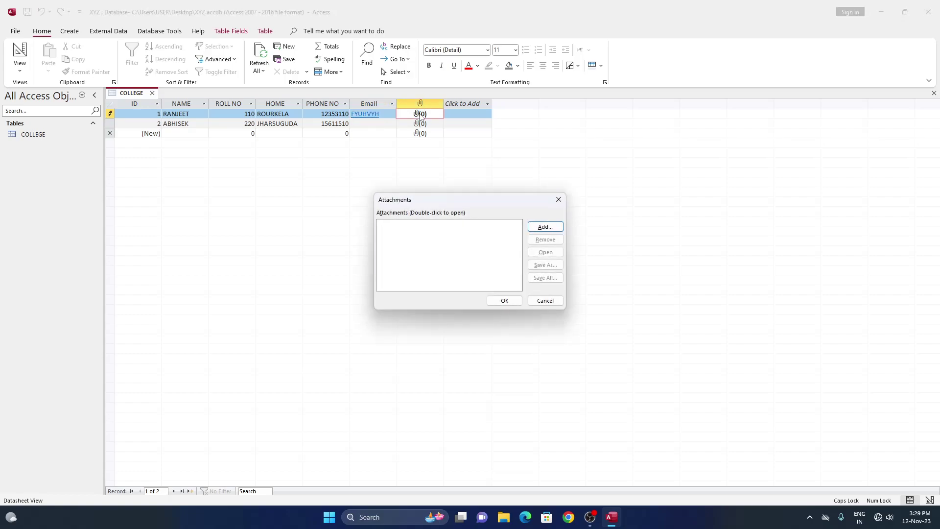
{"action": "left_click", "coordinate": [553, 227]}
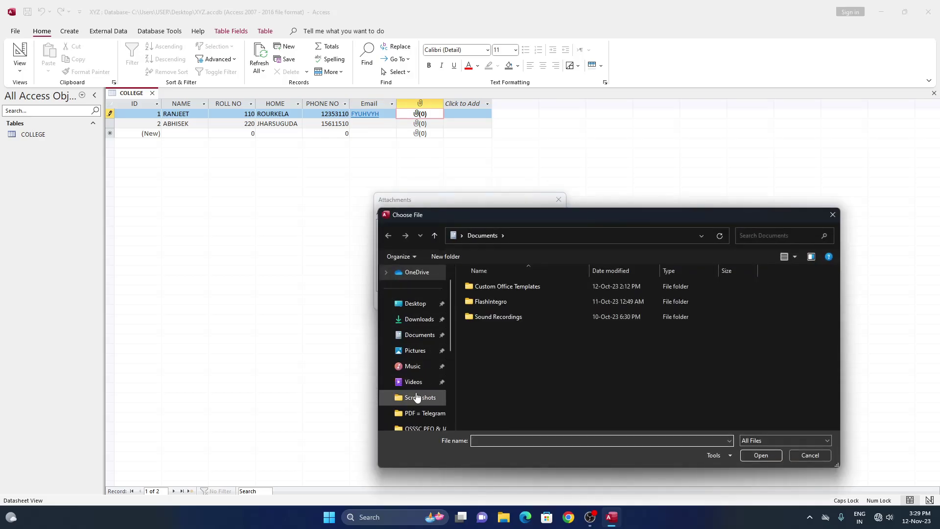
{"action": "left_click", "coordinate": [420, 397]}
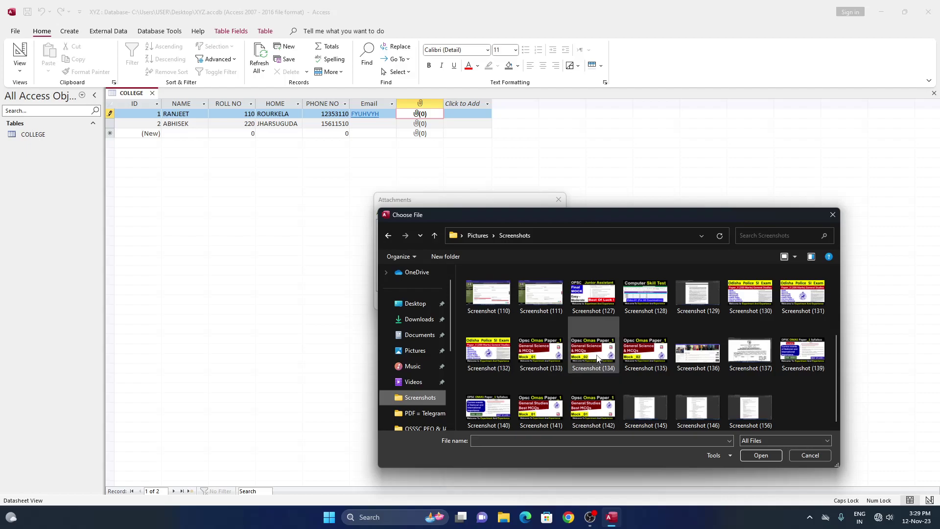
{"action": "double_click", "coordinate": [593, 350]}
{"action": "left_click", "coordinate": [505, 301]}
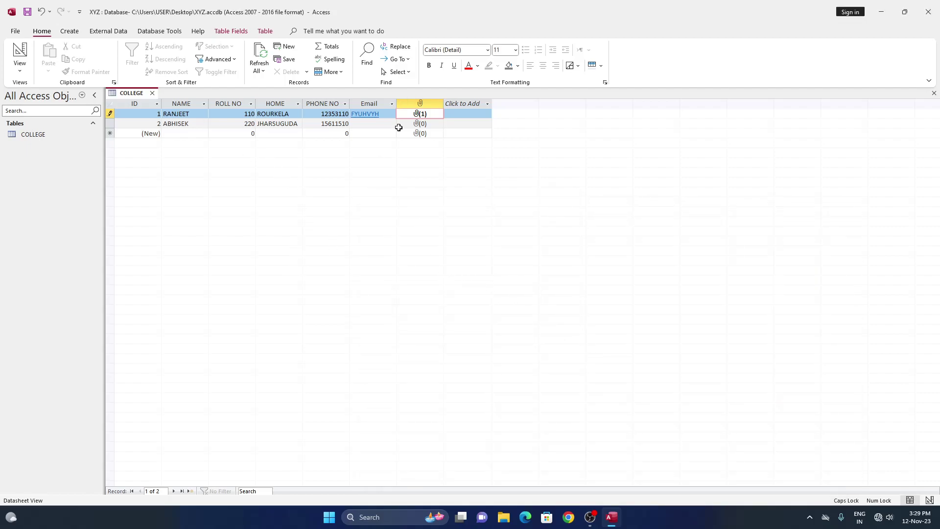
{"action": "left_click", "coordinate": [379, 123]}
Finish record 2's email, widen PHONE NO, and attach Screenshot (127).png to record 2.
{"action": "type", "text": "HGC"}
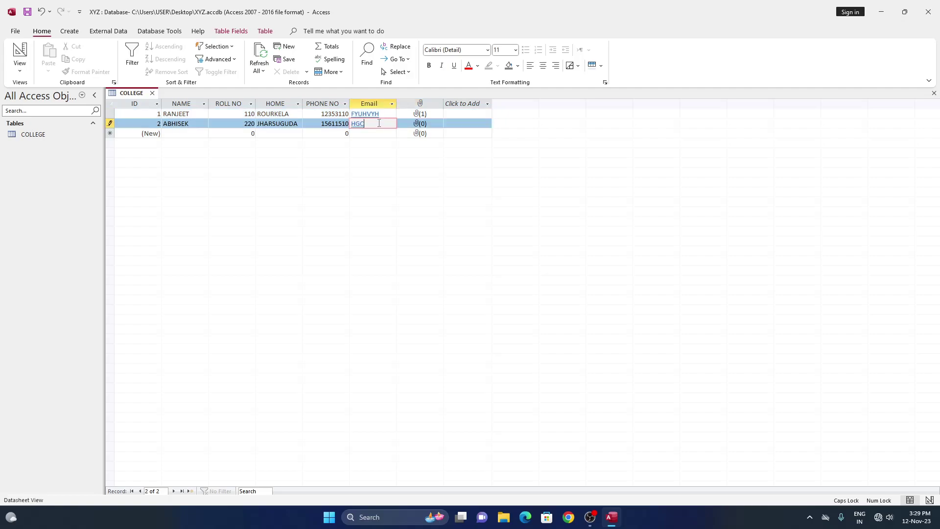
{"action": "type", "text": "HGCG"}
{"action": "left_click_drag", "start_coordinate": [349, 102], "coordinate": [356, 100]}
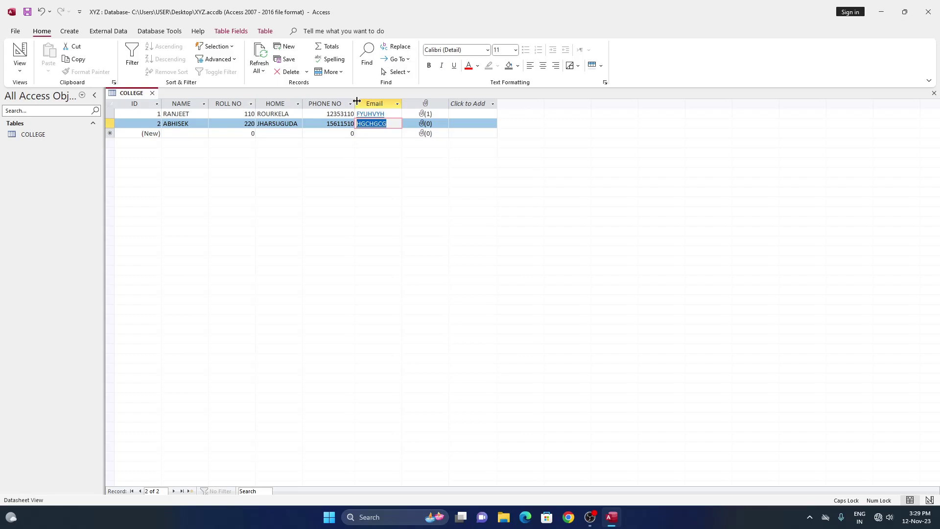
{"action": "double_click", "coordinate": [425, 124]}
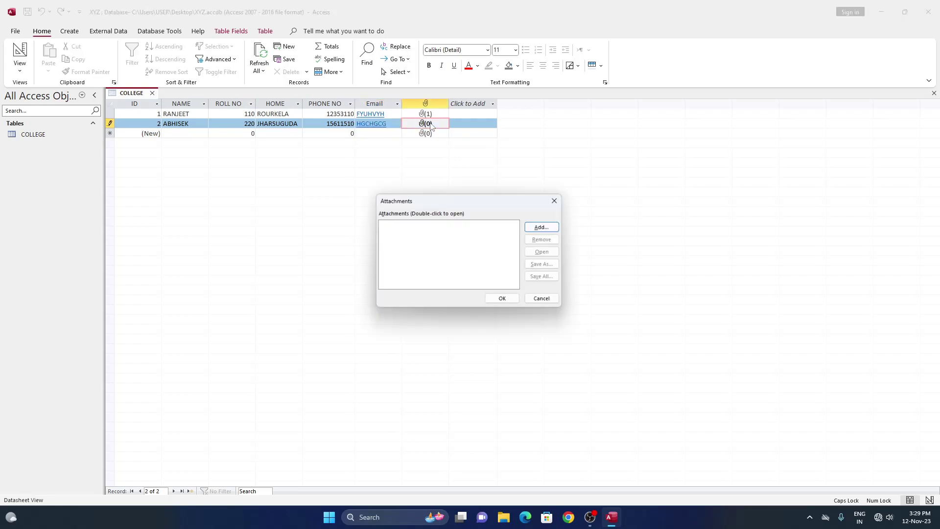
{"action": "left_click", "coordinate": [545, 227]}
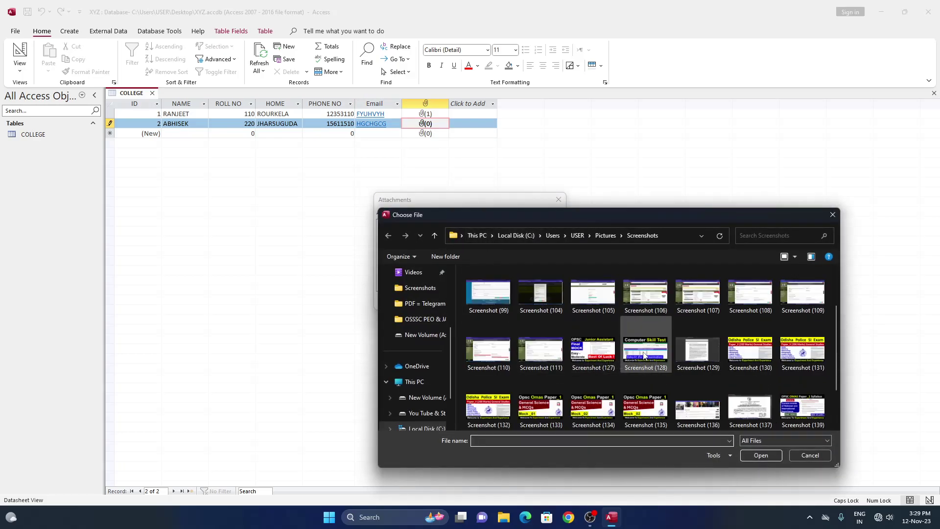
{"action": "left_click", "coordinate": [607, 351]}
{"action": "double_click", "coordinate": [607, 352]}
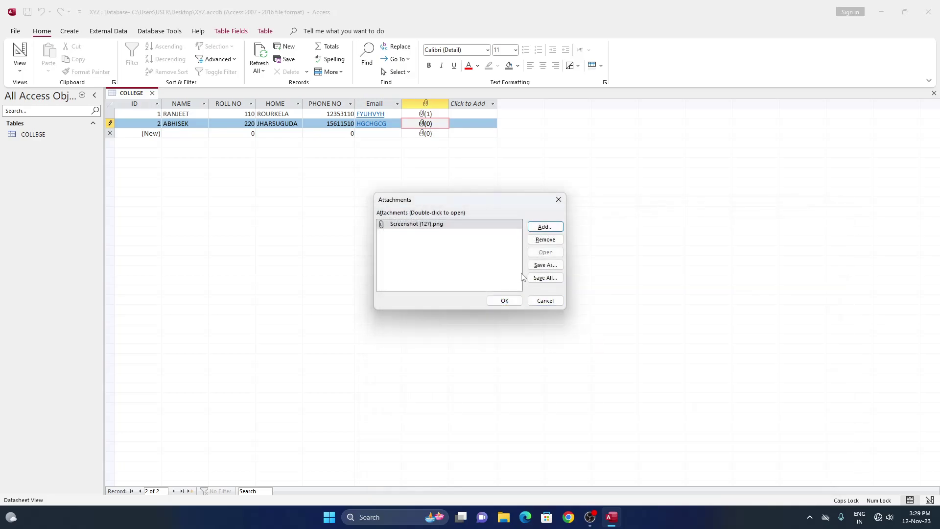
{"action": "left_click", "coordinate": [504, 300]}
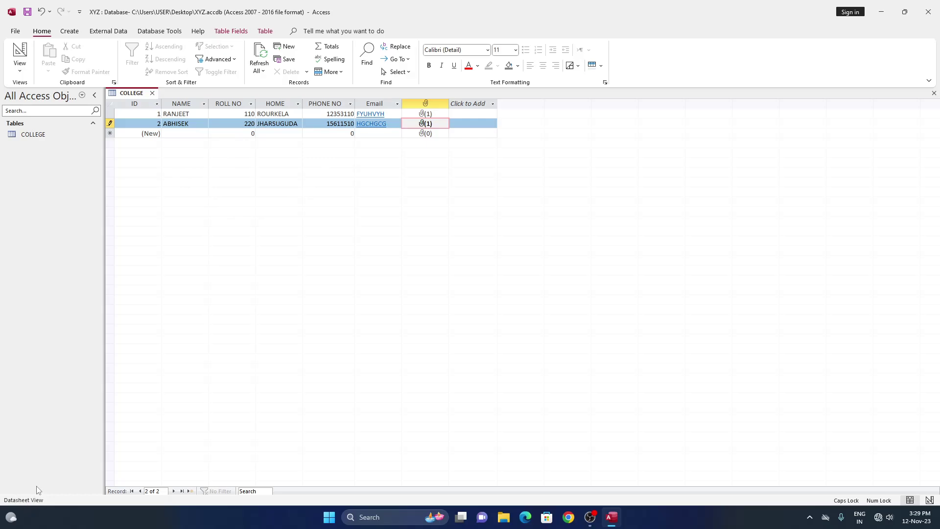
Switch to Design View and set the HOME field's Default Value to ROURKELA.
{"action": "left_click", "coordinate": [21, 71]}
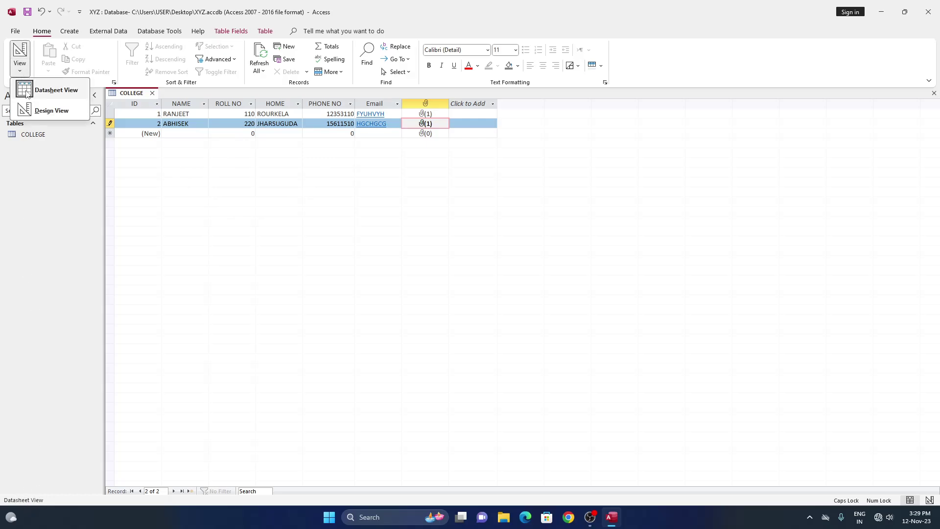
{"action": "left_click", "coordinate": [39, 108]}
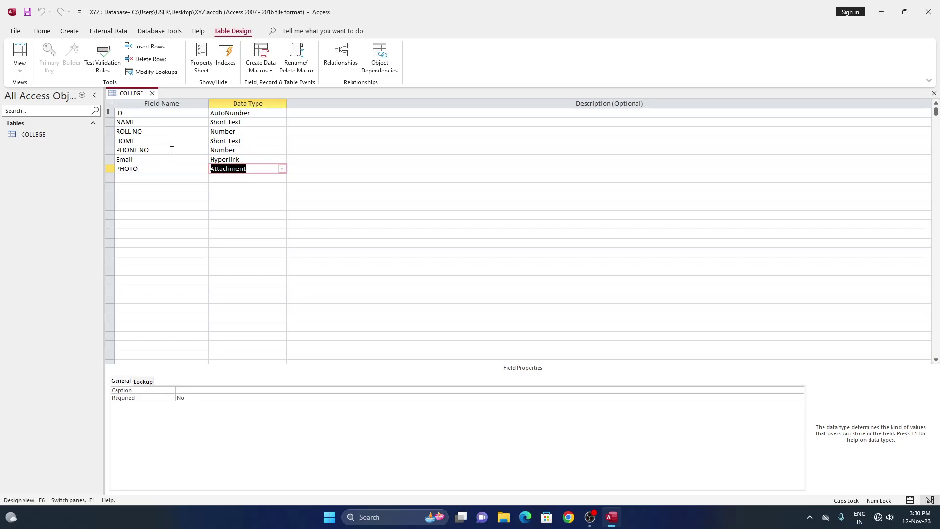
{"action": "left_click", "coordinate": [128, 122]}
{"action": "left_click", "coordinate": [249, 141]}
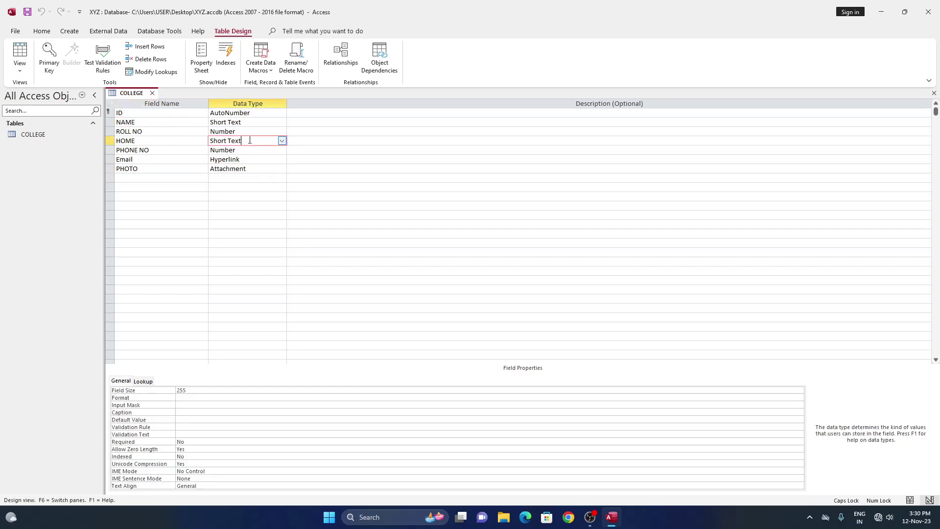
{"action": "left_click", "coordinate": [282, 141]}
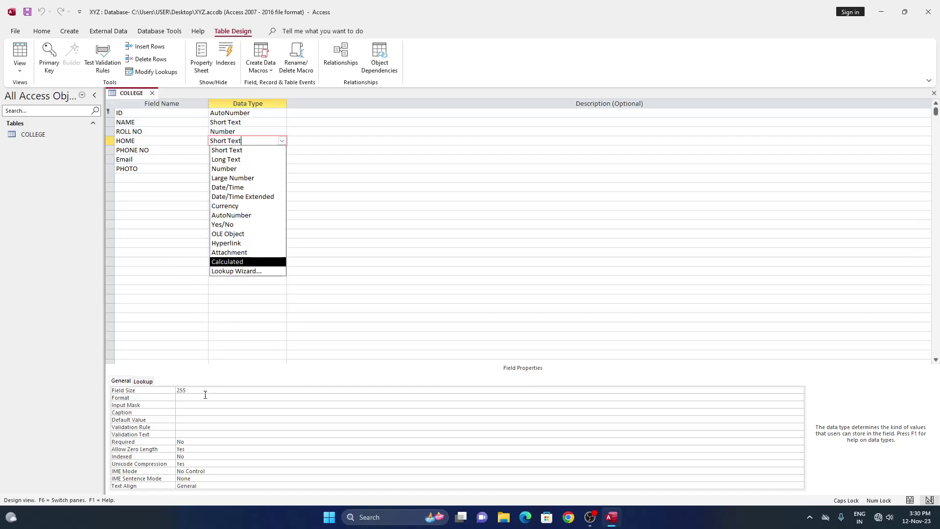
{"action": "left_click", "coordinate": [192, 420]}
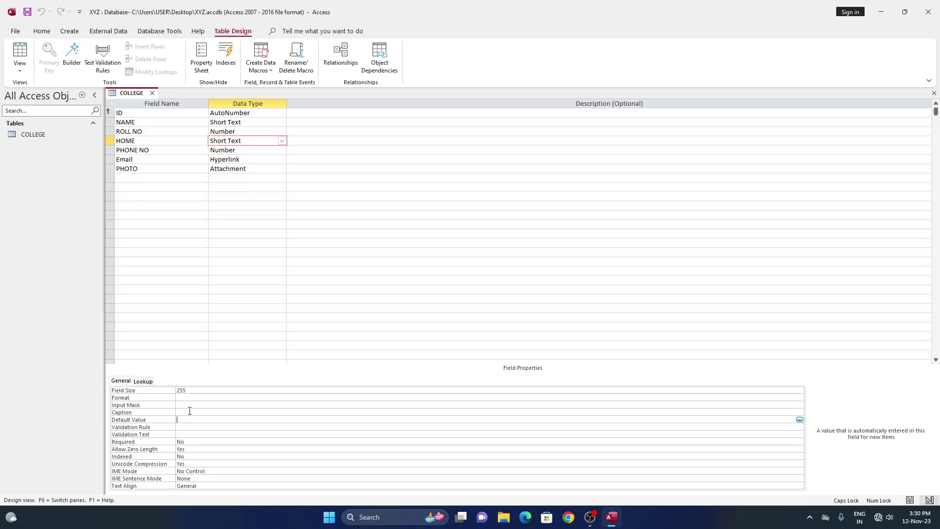
{"action": "type", "text": "ROURK"}
{"action": "type", "text": "ELA"}
{"action": "key", "text": "Return"}
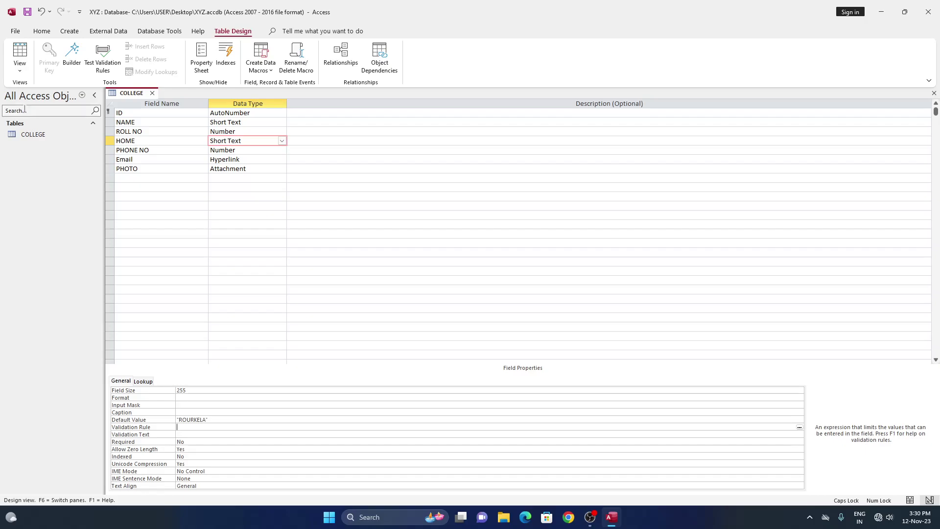
Save the table design, return to Datasheet View and enter BISWAJIT as the third record's name.
{"action": "left_click", "coordinate": [19, 69]}
{"action": "left_click", "coordinate": [44, 90]}
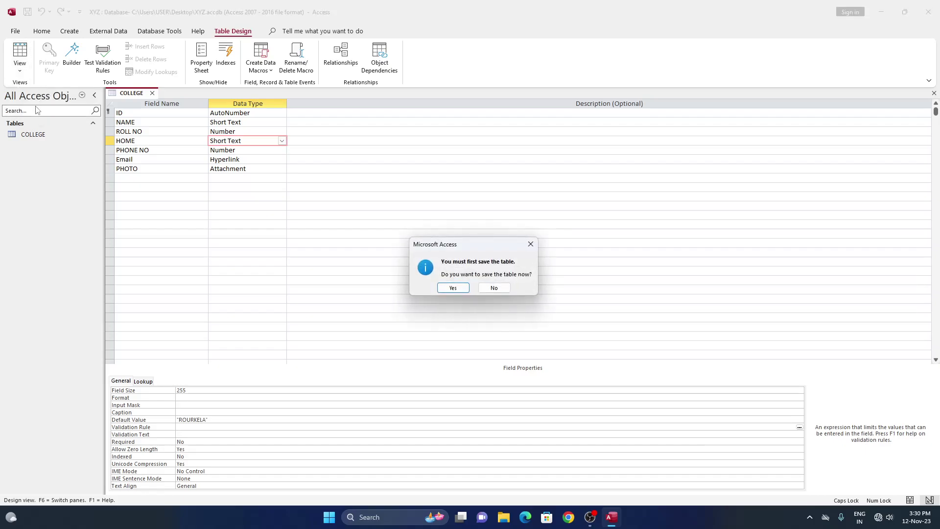
{"action": "left_click", "coordinate": [446, 290]}
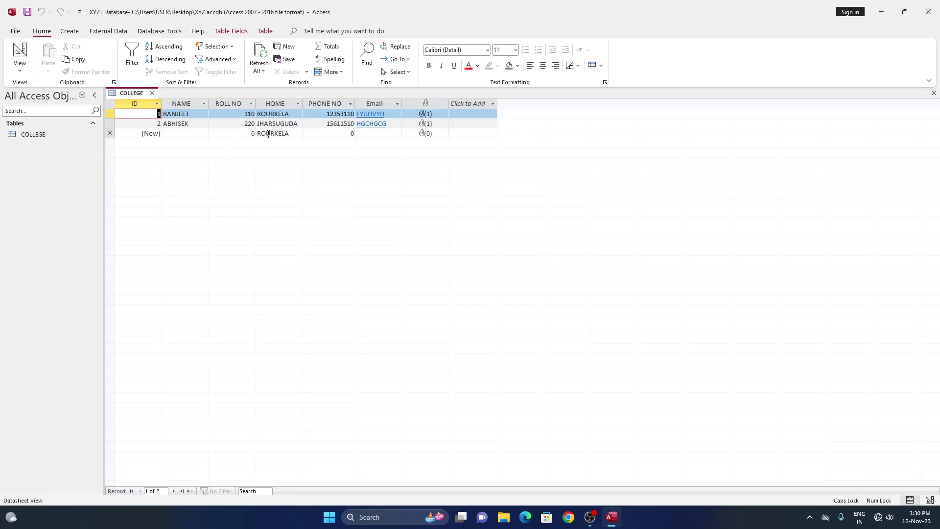
{"action": "left_click", "coordinate": [184, 134]}
{"action": "type", "text": "BI"}
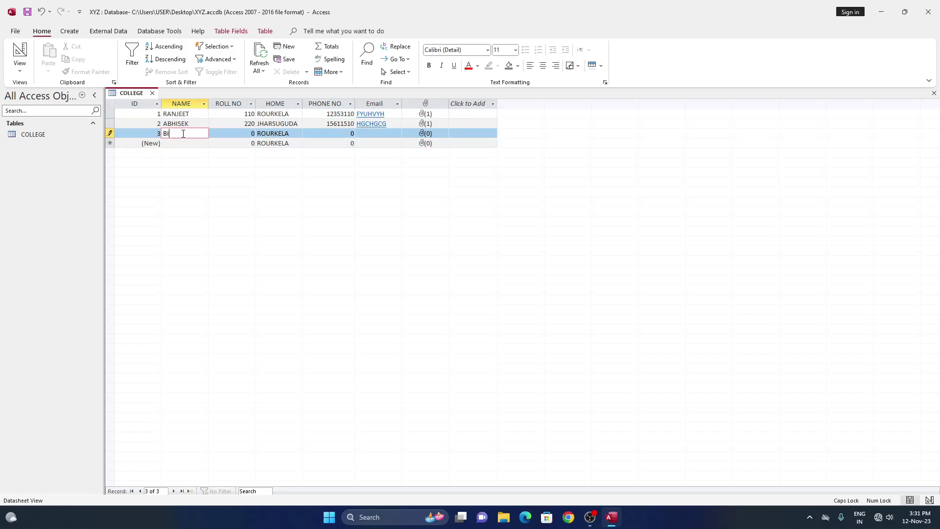
{"action": "type", "text": "SWAJIT"}
In Design View, start a Lookup Wizard on HOME using manually typed values.
{"action": "left_click", "coordinate": [19, 68]}
{"action": "left_click", "coordinate": [39, 110]}
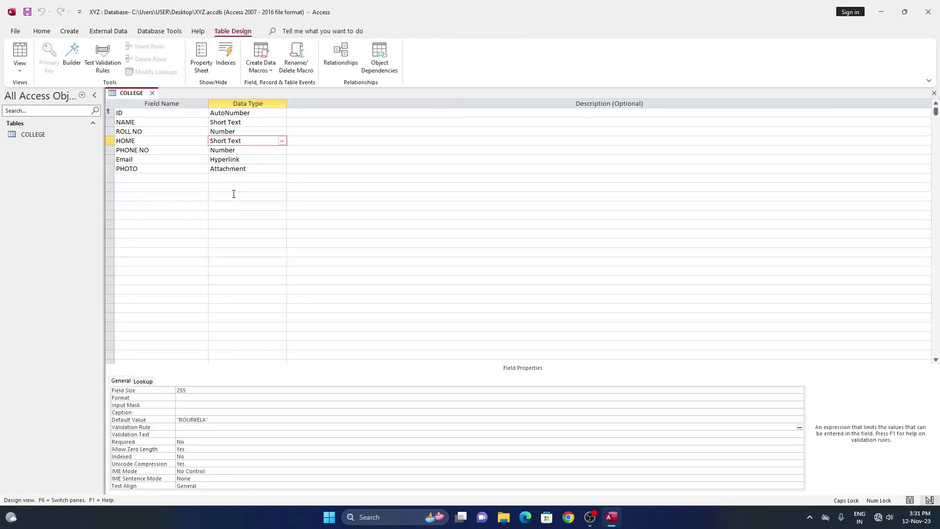
{"action": "left_click", "coordinate": [283, 142]}
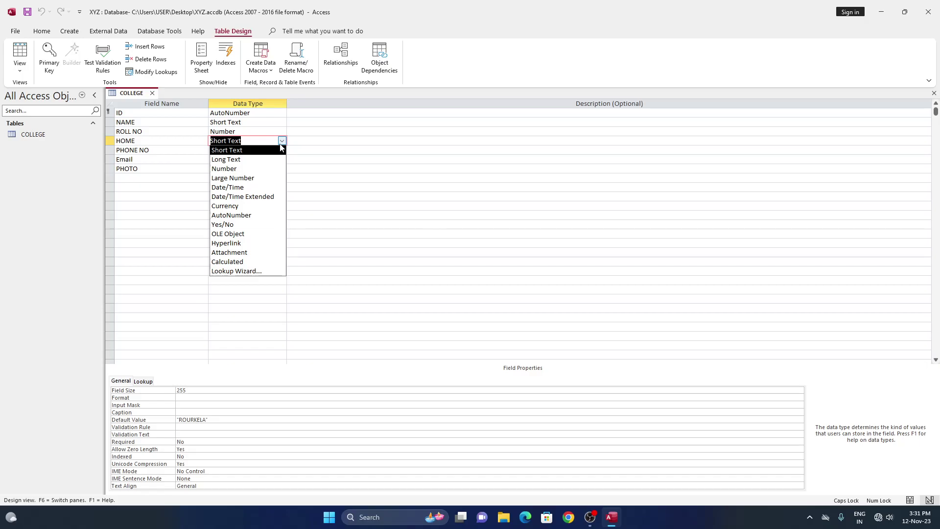
{"action": "left_click", "coordinate": [231, 272]}
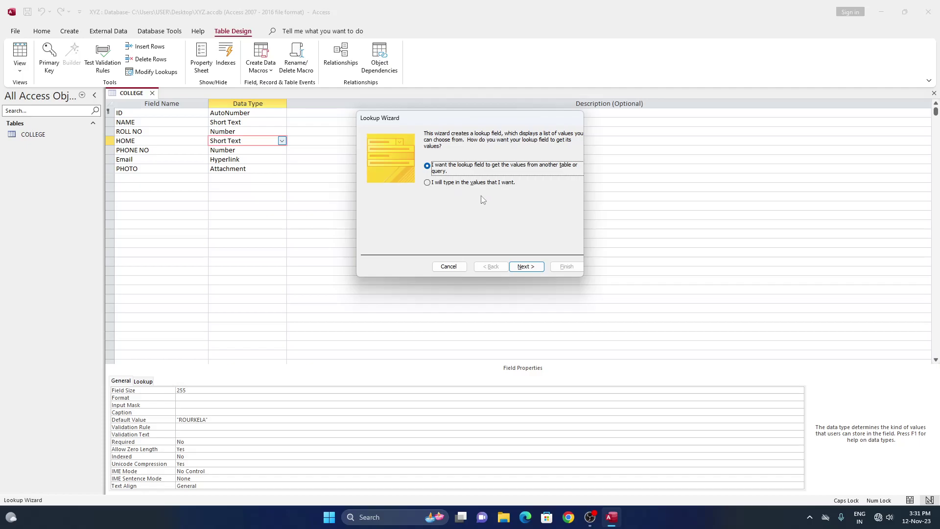
{"action": "left_click", "coordinate": [427, 183]}
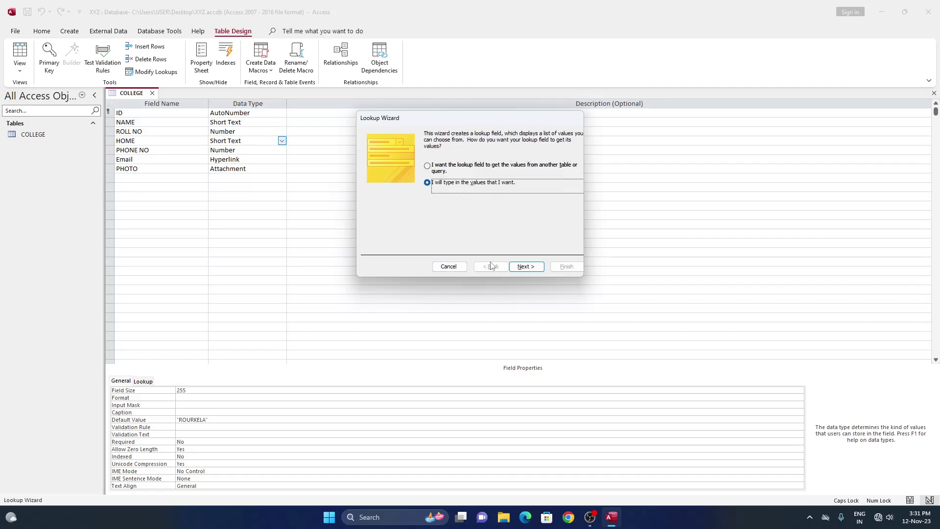
{"action": "left_click", "coordinate": [525, 265]}
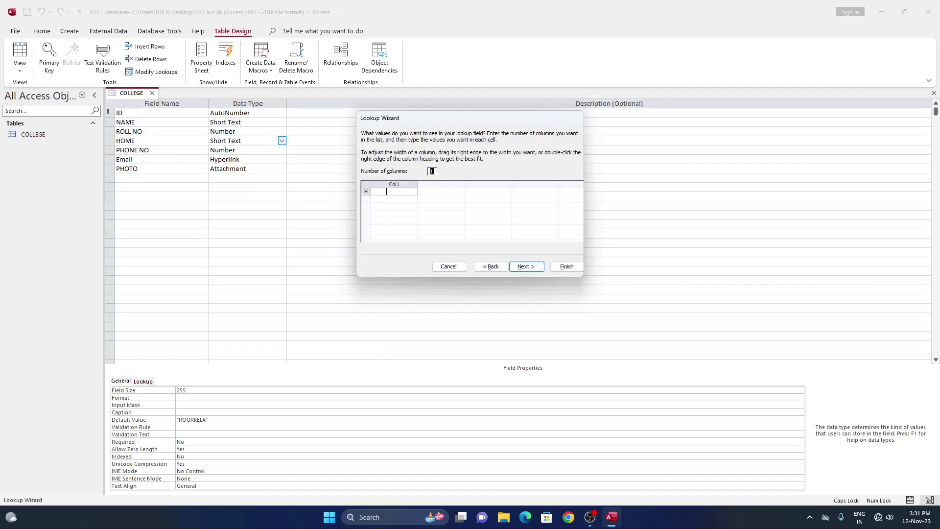
Enter KALAHANDI, ROURKELA and PUR as lookup values, limit HOME to the list, and finish.
{"action": "left_click", "coordinate": [386, 191]}
{"action": "type", "text": "KALAH"}
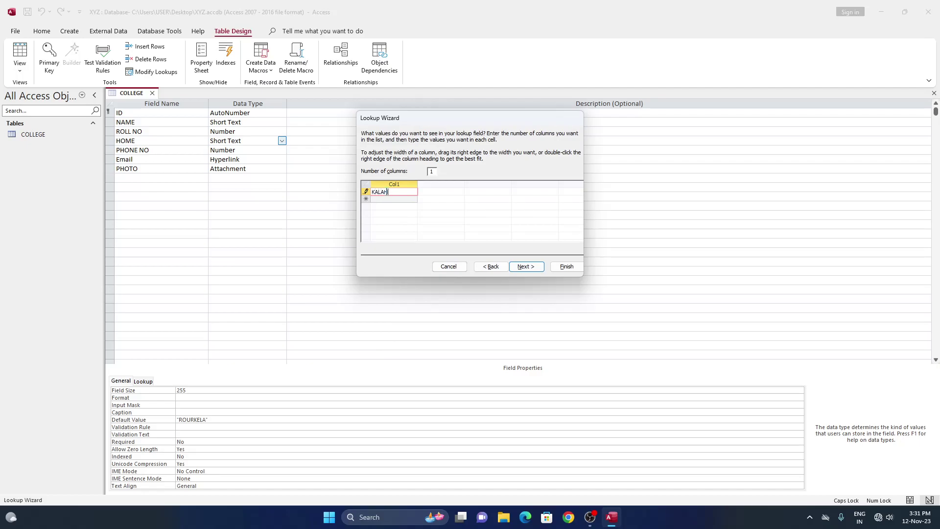
{"action": "type", "text": "ANDI"}
{"action": "key", "text": "Return"}
{"action": "type", "text": "RO"}
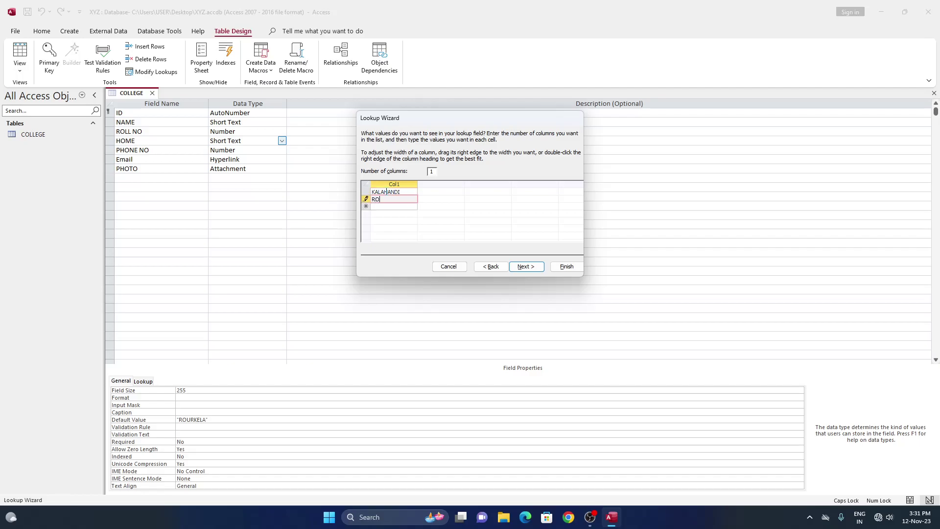
{"action": "type", "text": "URKELA"}
{"action": "key", "text": "Return"}
{"action": "type", "text": "PU"}
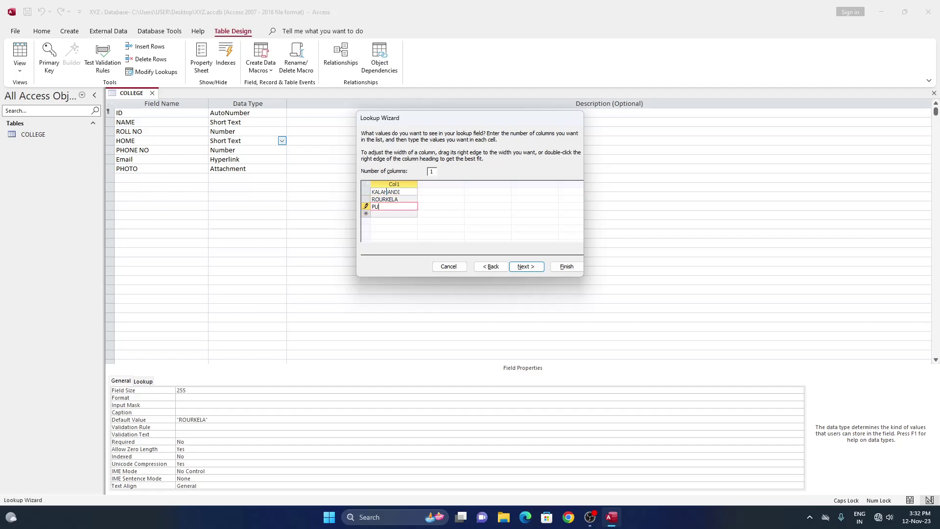
{"action": "type", "text": "RI"}
{"action": "left_click", "coordinate": [524, 267]}
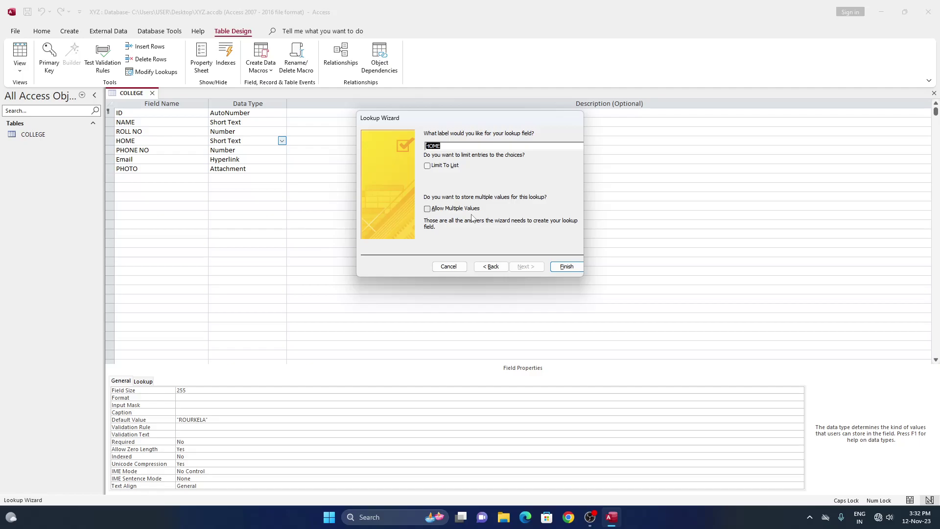
{"action": "left_click", "coordinate": [426, 166]}
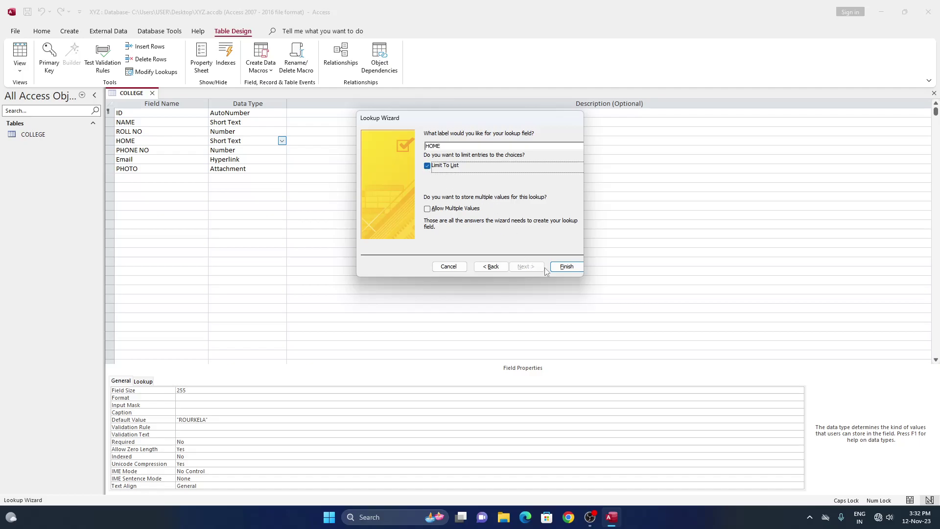
{"action": "left_click", "coordinate": [567, 266]}
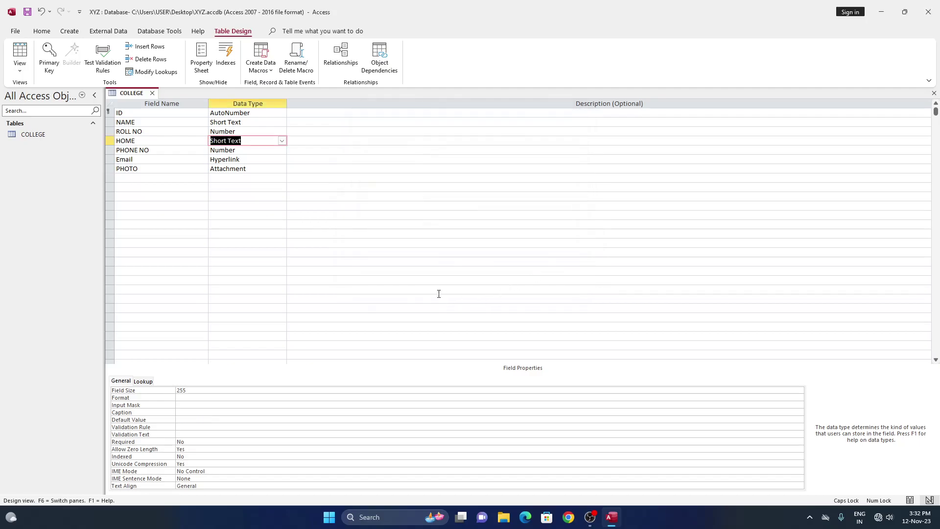
Save the design, return to the datasheet and fill in the third record's phone number and email.
{"action": "left_click", "coordinate": [19, 66]}
{"action": "left_click", "coordinate": [36, 93]}
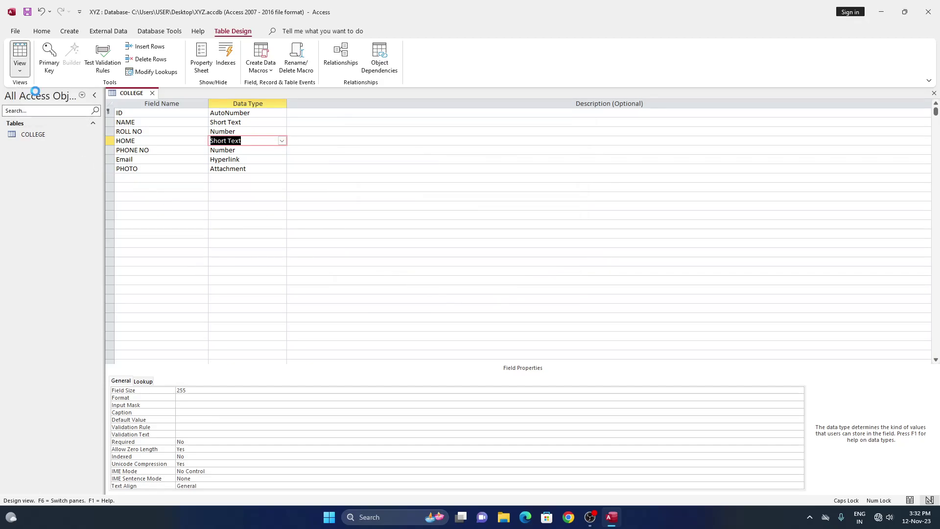
{"action": "left_click", "coordinate": [448, 289]}
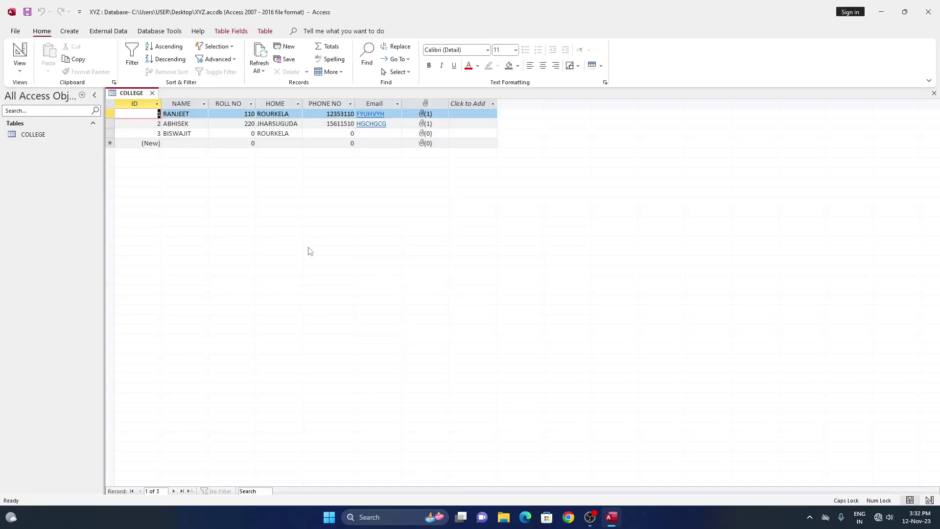
{"action": "left_click", "coordinate": [220, 132]}
{"action": "type", "text": "330"}
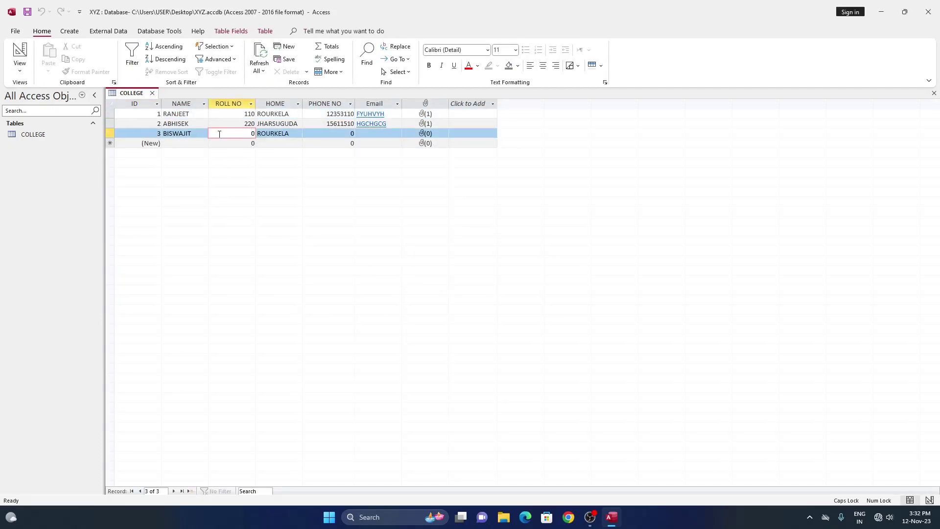
{"action": "left_click", "coordinate": [326, 134]}
{"action": "type", "text": "544156"}
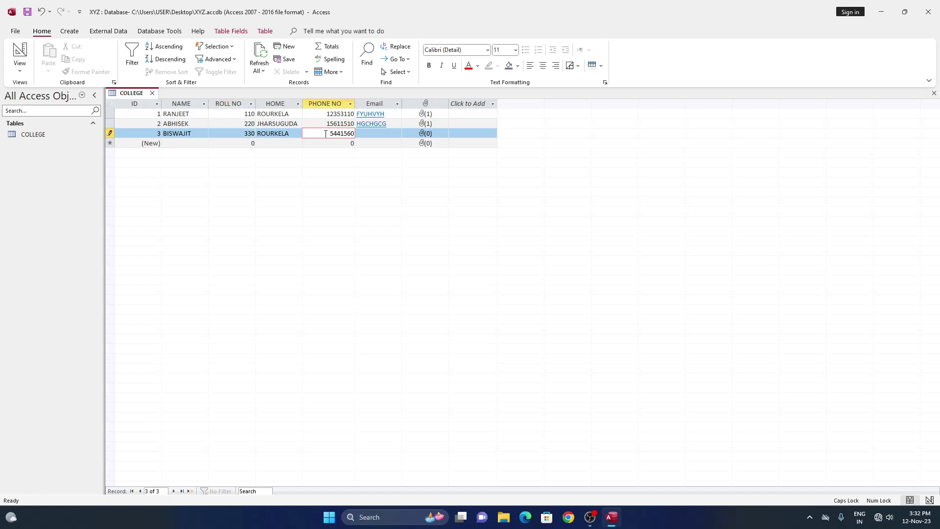
{"action": "type", "text": "5"}
{"action": "left_click", "coordinate": [361, 132]}
{"action": "type", "text": "GYGHDCVH"}
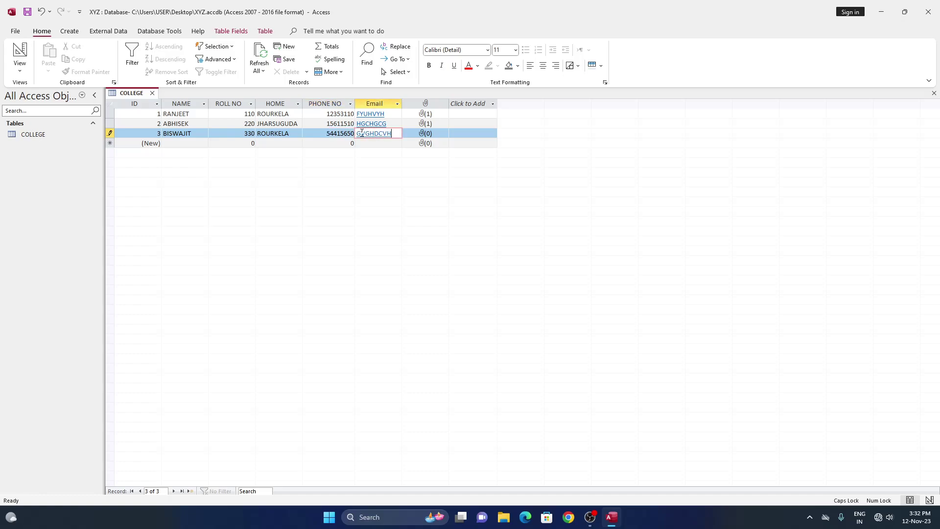
Attach Screenshot (132).png to the third record's attachment field.
{"action": "double_click", "coordinate": [422, 134]}
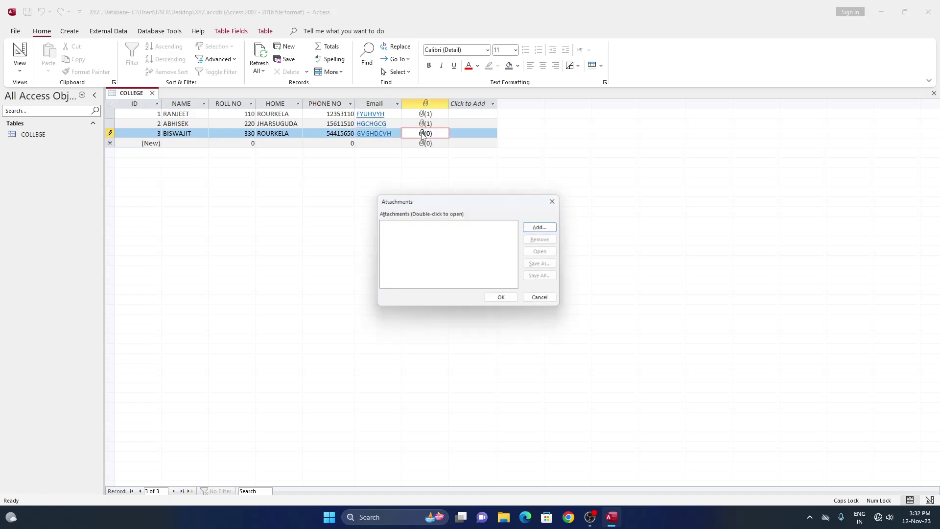
{"action": "left_click", "coordinate": [539, 228]}
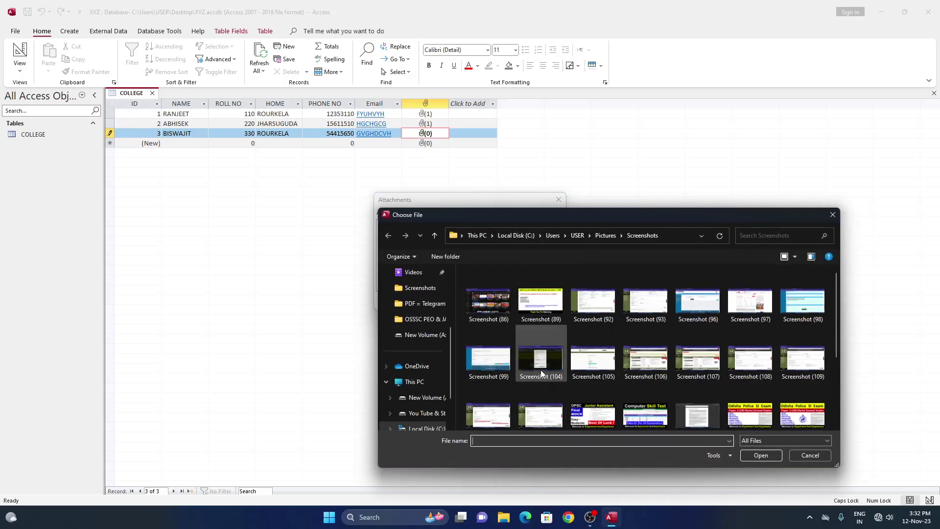
{"action": "scroll", "coordinate": [542, 370], "scroll_direction": "down", "scroll_amount": 5}
{"action": "double_click", "coordinate": [488, 408]}
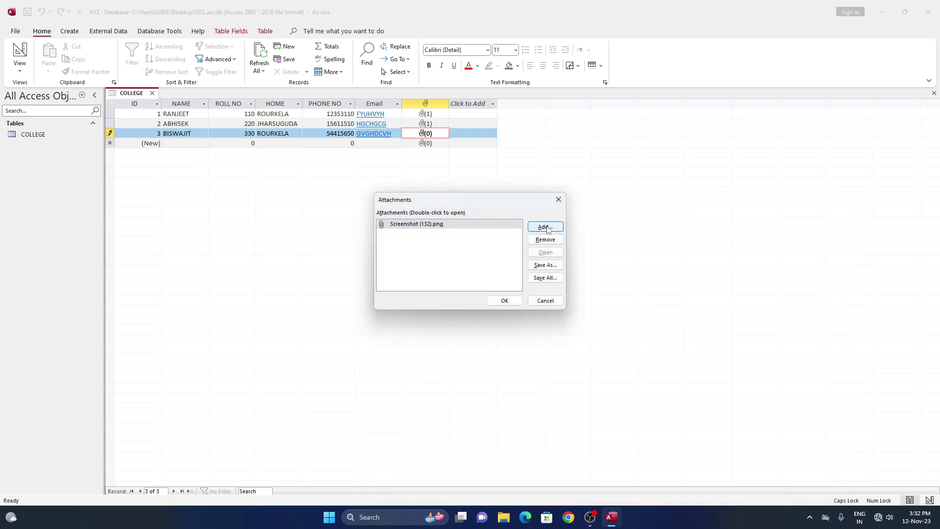
{"action": "left_click", "coordinate": [505, 300]}
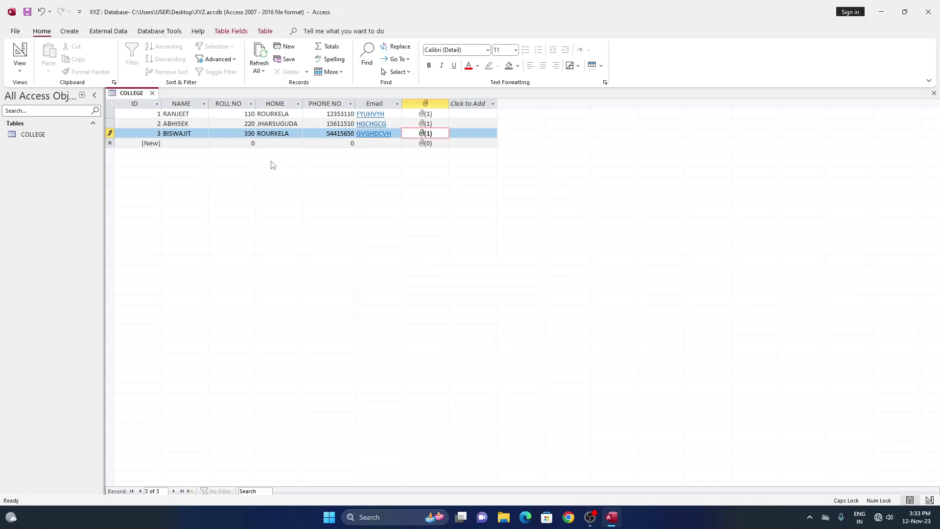
Enter the fourth record's name, roll number 440, home KALAHANDI, phone number and email.
{"action": "left_click", "coordinate": [193, 144]}
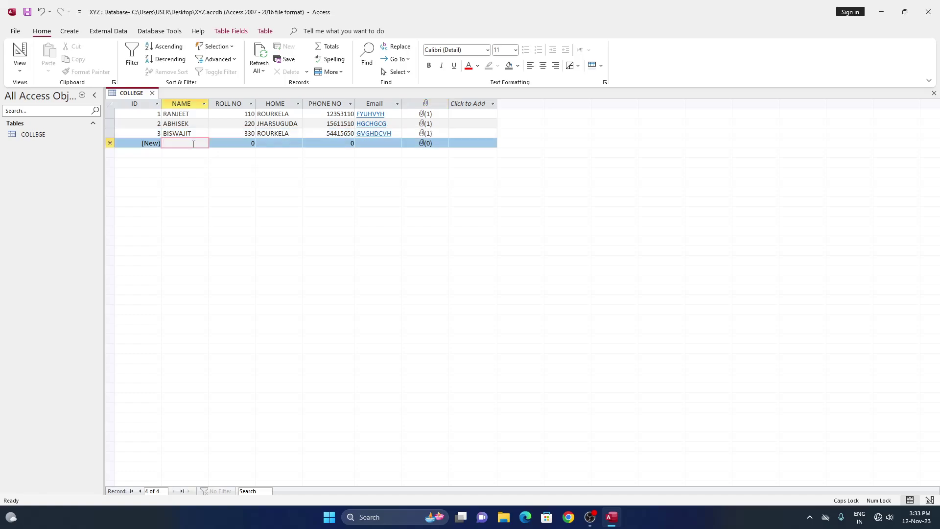
{"action": "type", "text": "NANDA"}
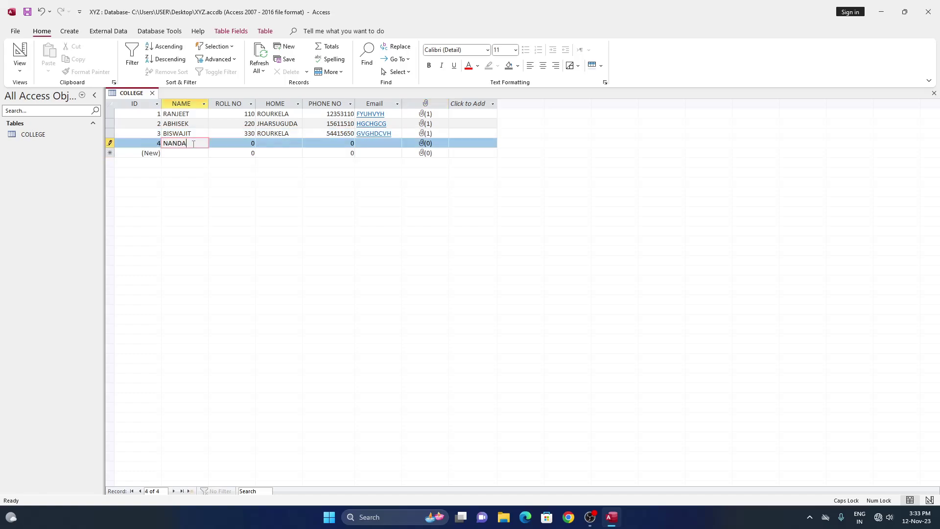
{"action": "left_click", "coordinate": [227, 145]}
{"action": "type", "text": "440"}
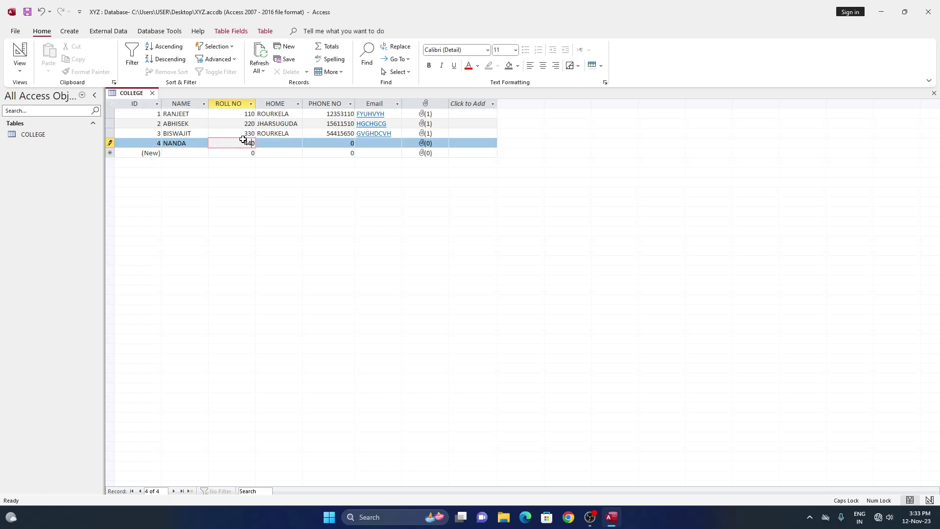
{"action": "left_click", "coordinate": [278, 145]}
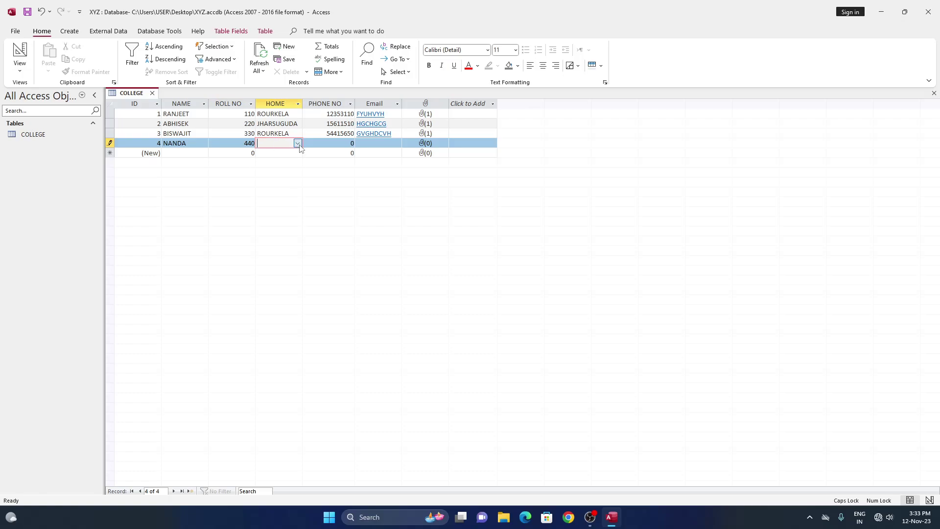
{"action": "left_click", "coordinate": [297, 142]}
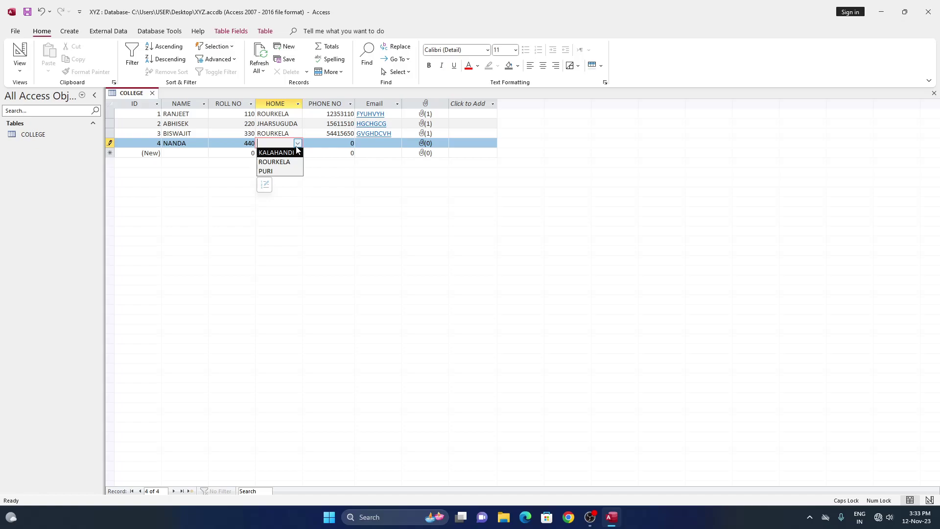
{"action": "left_click", "coordinate": [298, 145]}
{"action": "left_click", "coordinate": [298, 145]}
{"action": "left_click", "coordinate": [288, 154]}
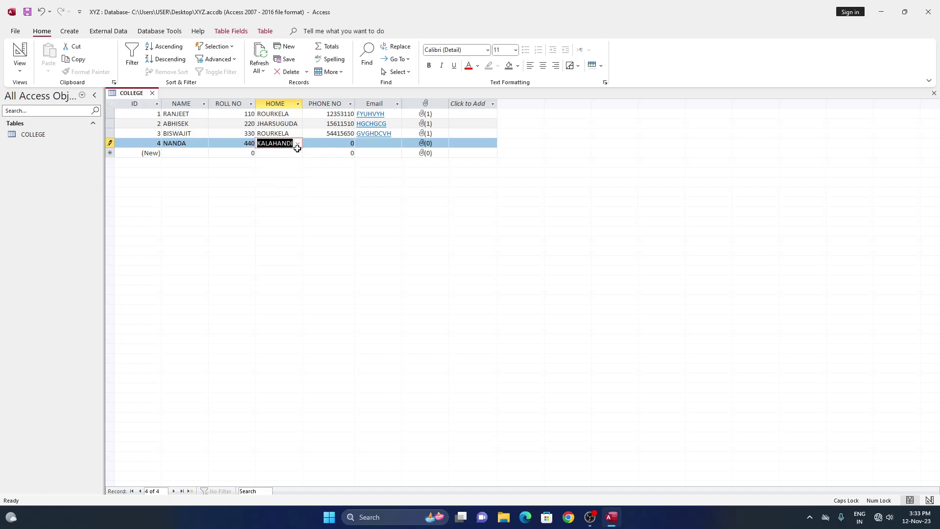
{"action": "left_click", "coordinate": [346, 144]}
{"action": "type", "text": "51555110"}
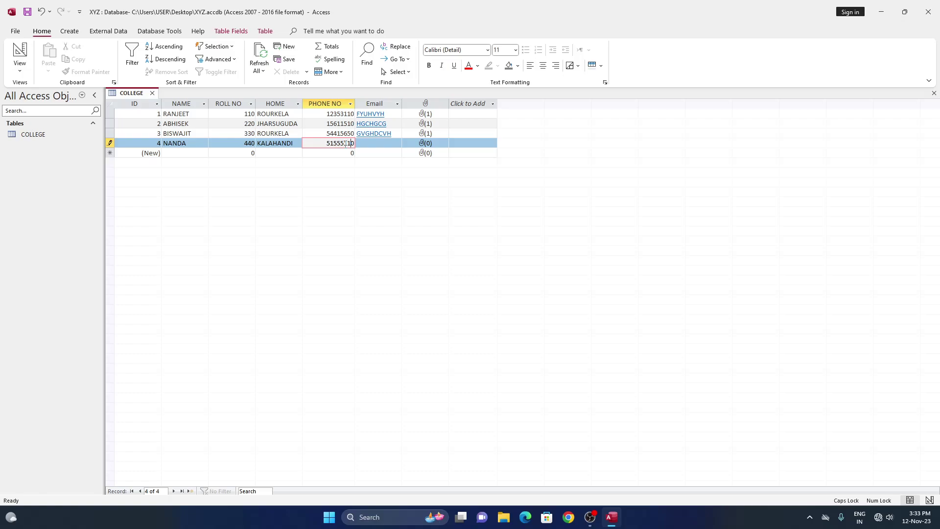
{"action": "left_click", "coordinate": [362, 144]}
{"action": "type", "text": "HHSX"}
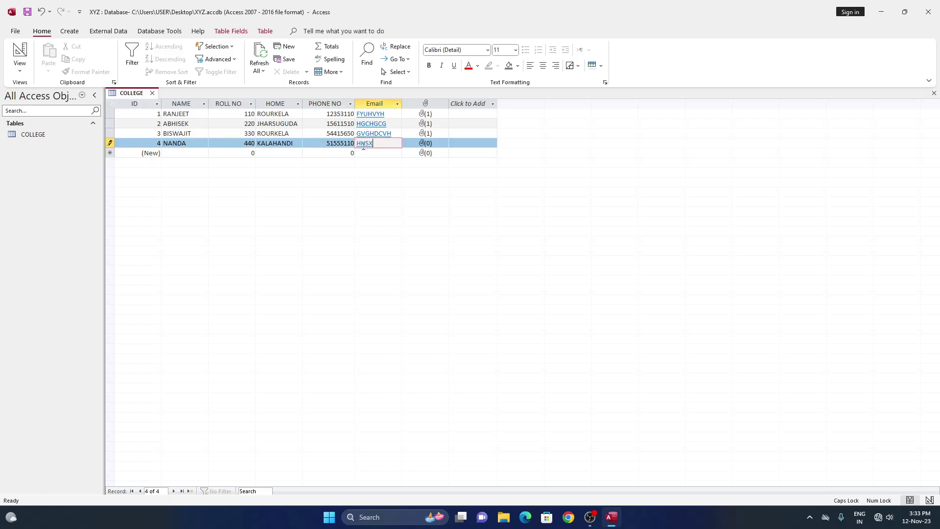
{"action": "type", "text": "BBXB"}
Attach Screenshot (141).png to the fourth record's attachment field.
{"action": "left_click", "coordinate": [424, 144]}
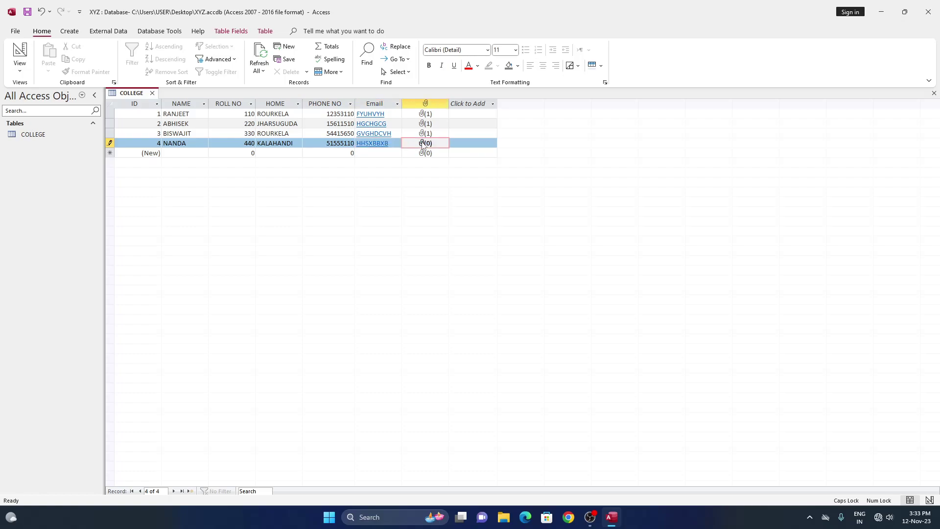
{"action": "double_click", "coordinate": [424, 144]}
{"action": "left_click", "coordinate": [545, 226]}
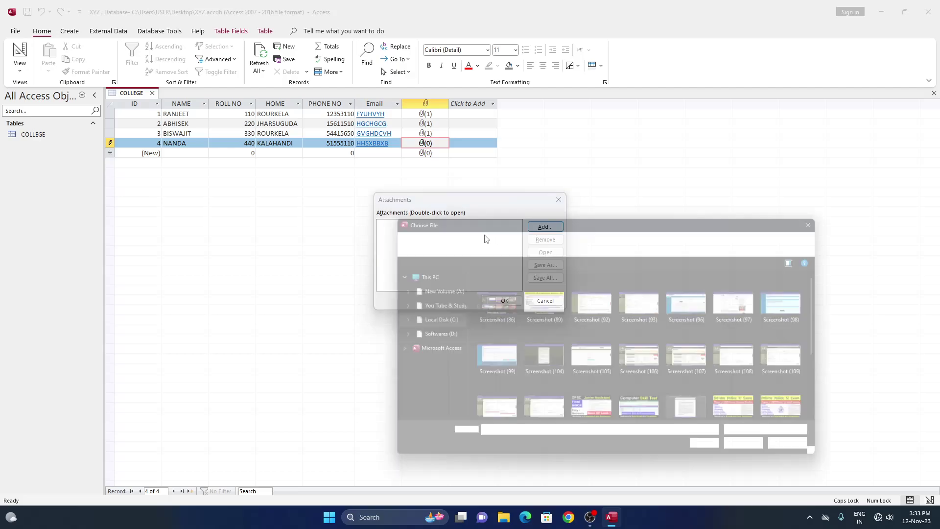
{"action": "scroll", "coordinate": [579, 382], "scroll_direction": "down", "scroll_amount": 3}
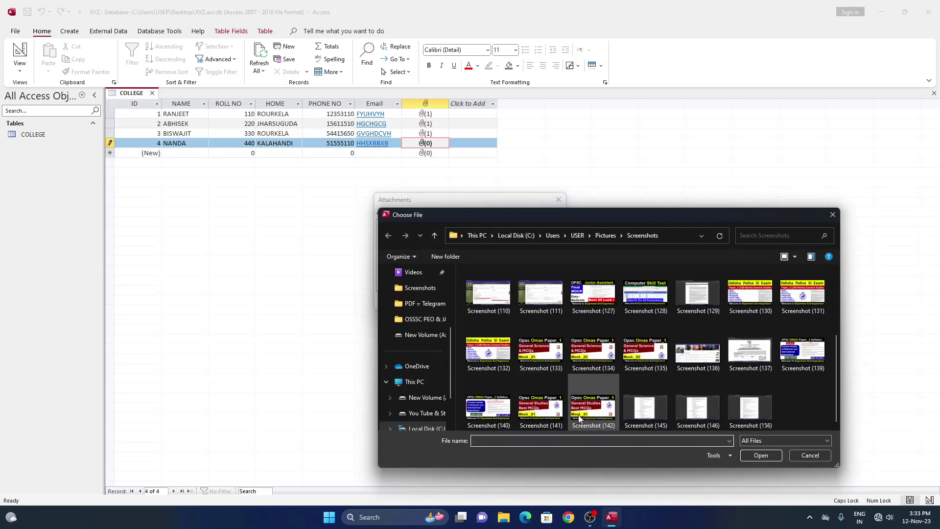
{"action": "double_click", "coordinate": [535, 408]}
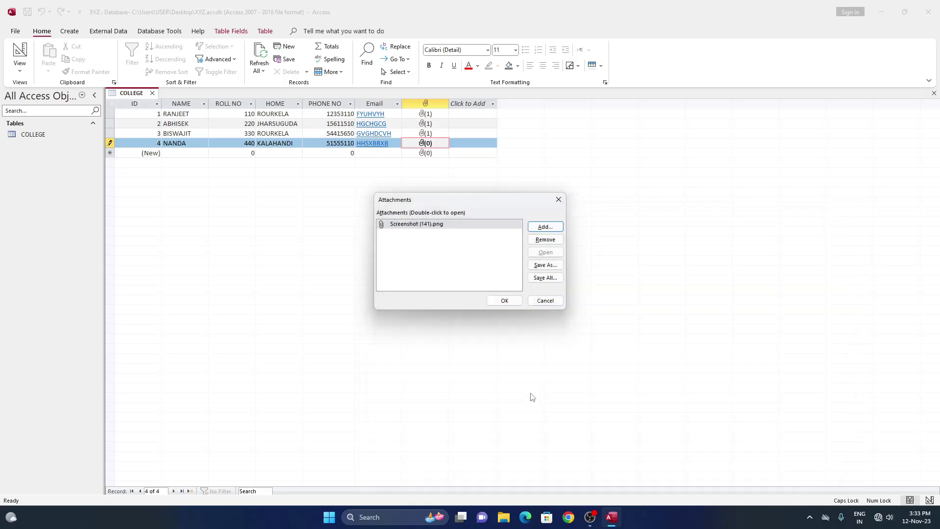
{"action": "left_click", "coordinate": [505, 300]}
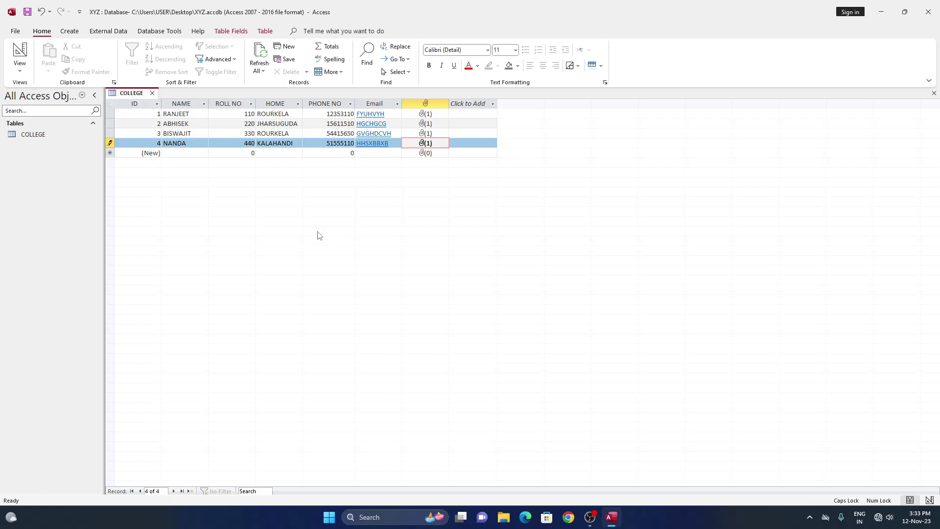
Review COLLEGE's field data types in Design View, then go back to Datasheet View and the Create options.
{"action": "left_click", "coordinate": [20, 68]}
{"action": "left_click", "coordinate": [49, 112]}
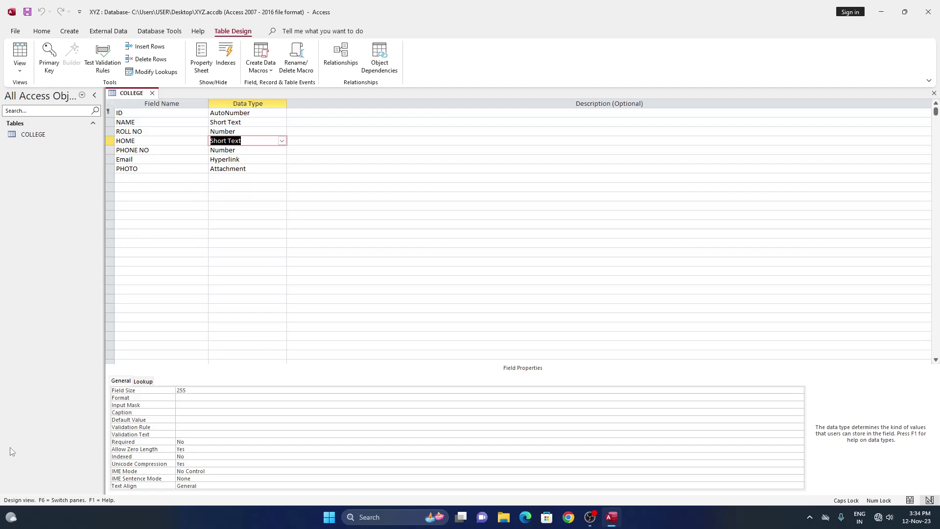
{"action": "left_click", "coordinate": [20, 77]}
{"action": "left_click", "coordinate": [40, 93]}
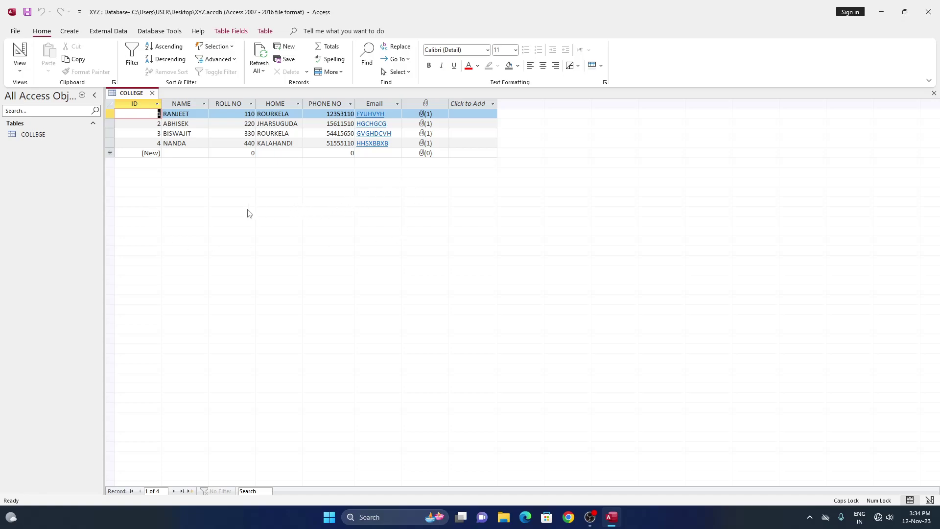
{"action": "left_click", "coordinate": [68, 31]}
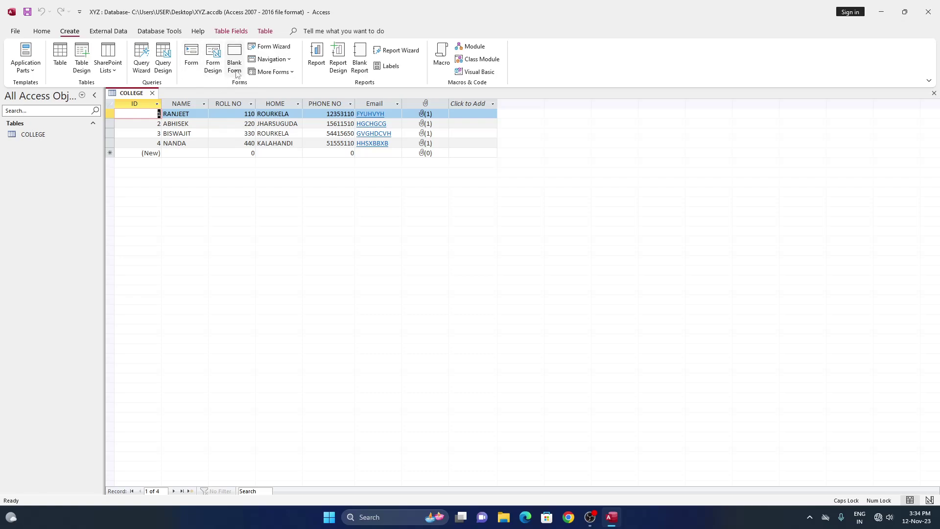
Look through the Navigation and More Forms lists, then generate a COLLEGE form with the Form tool.
{"action": "left_click", "coordinate": [288, 64]}
{"action": "left_click", "coordinate": [290, 60]}
{"action": "left_click", "coordinate": [293, 71]}
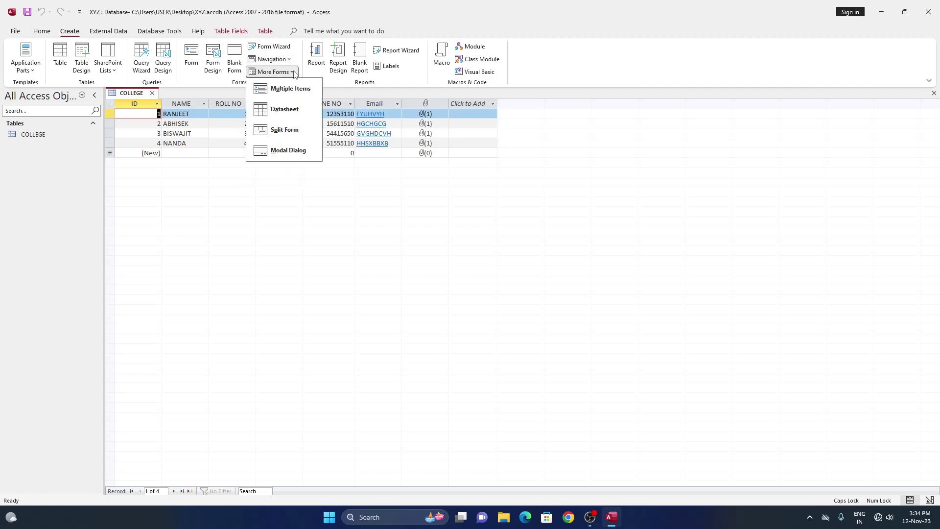
{"action": "left_click", "coordinate": [294, 72]}
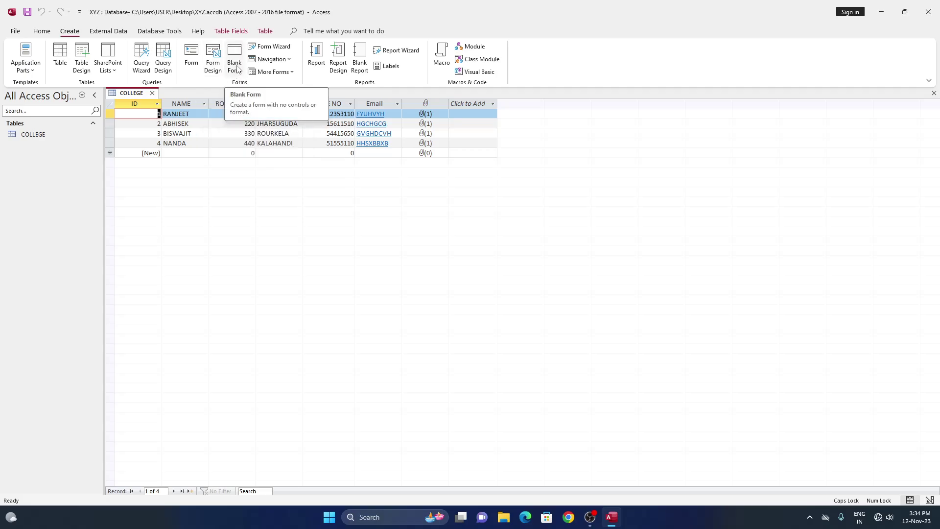
{"action": "left_click", "coordinate": [191, 57]}
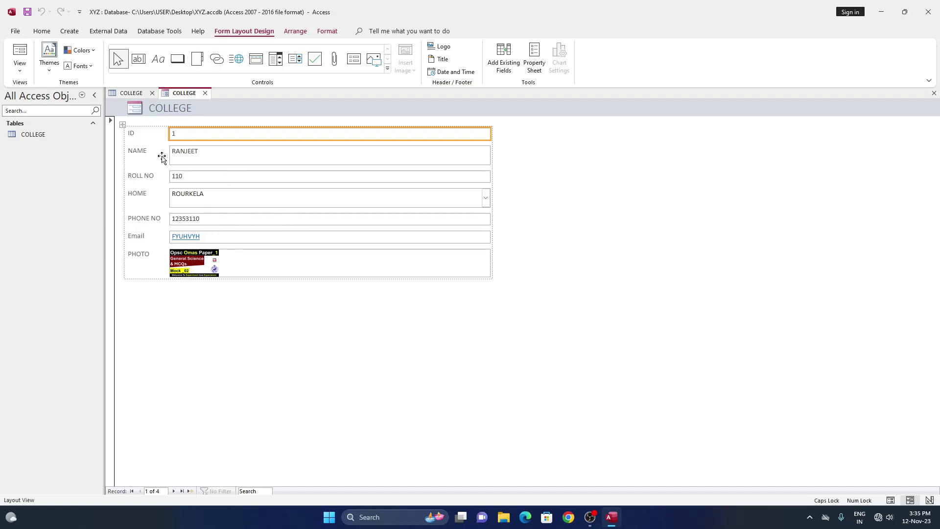
From the COLLEGE table, create blank Form1, preview it in Form View, then return to Layout View.
{"action": "left_click", "coordinate": [139, 93]}
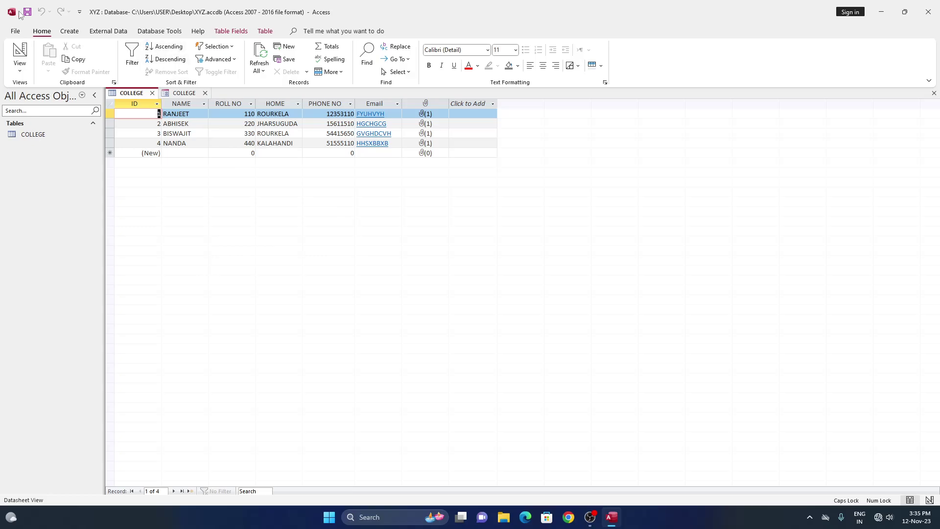
{"action": "left_click", "coordinate": [69, 31]}
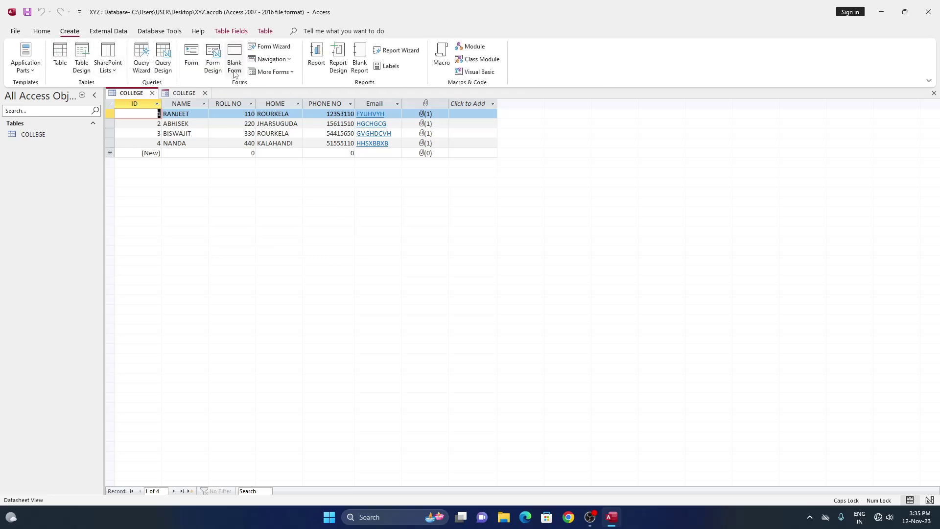
{"action": "left_click", "coordinate": [234, 71]}
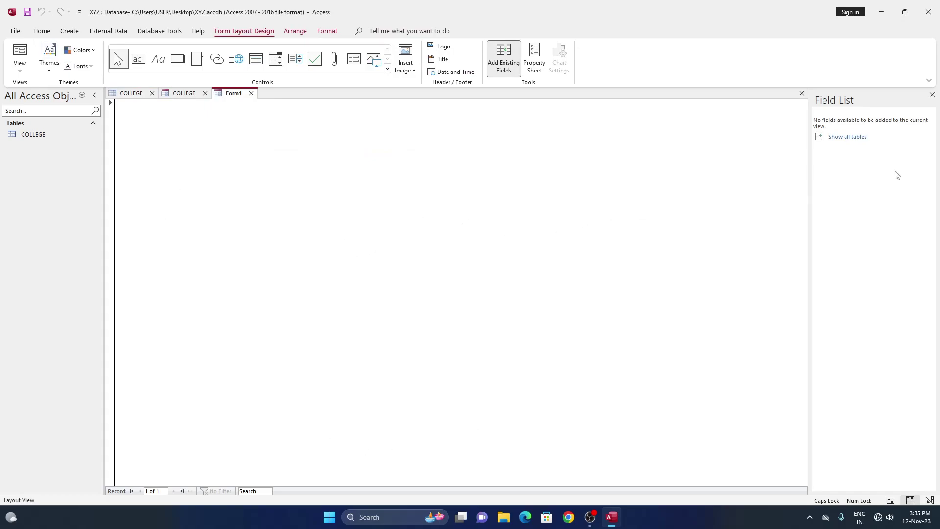
{"action": "left_click", "coordinate": [19, 71]}
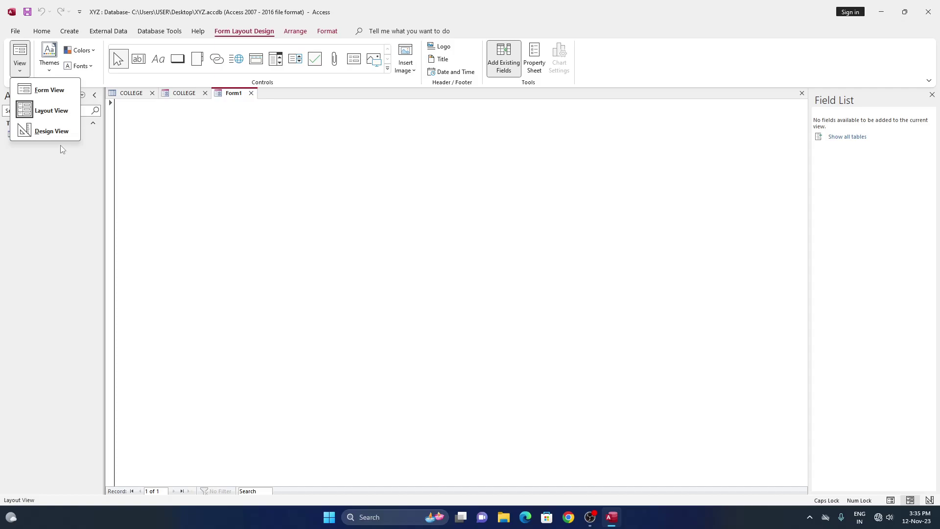
{"action": "left_click", "coordinate": [59, 91]}
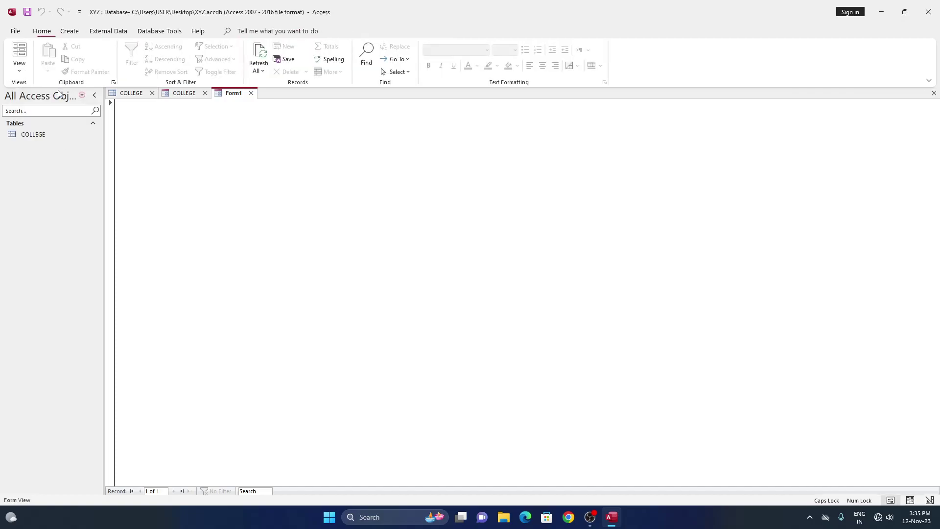
{"action": "left_click", "coordinate": [20, 69]}
{"action": "left_click", "coordinate": [41, 109]}
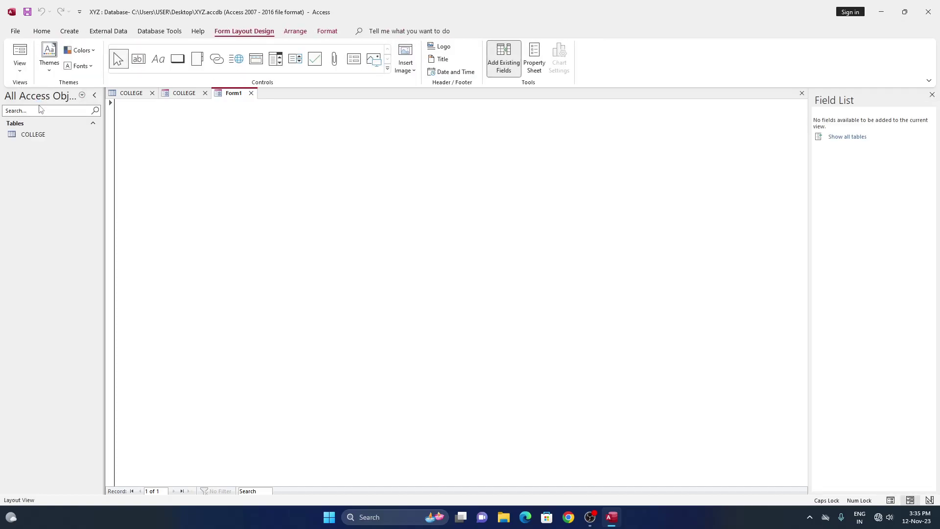
Choose Design View from the View menu for Form1.
{"action": "left_click", "coordinate": [28, 74]}
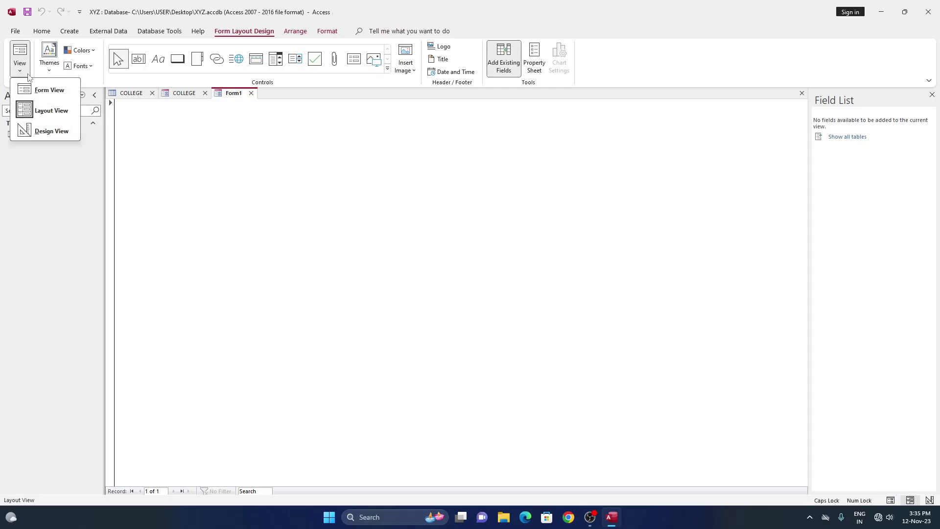
{"action": "left_click", "coordinate": [51, 131]}
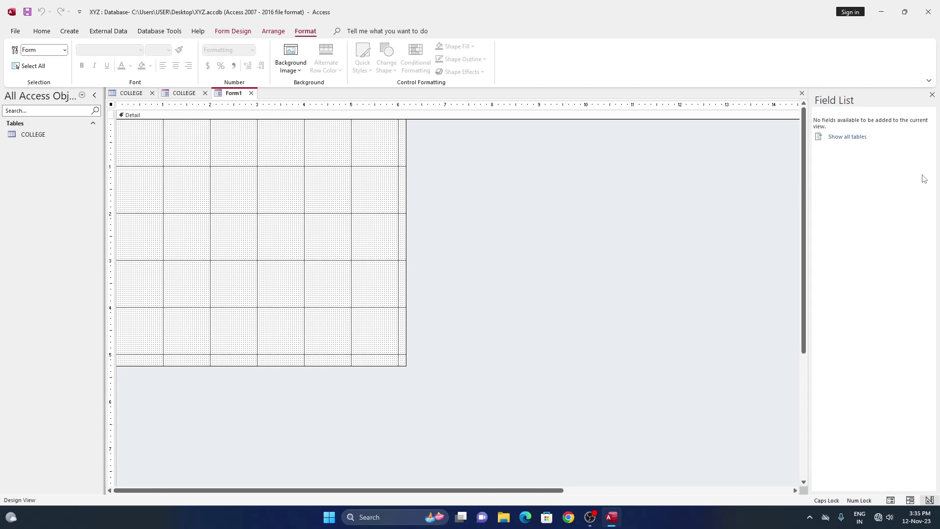
Show all tables in the Field List and add COLLEGE's ID, NAME, ROLL NO, HOME, PHONE NO, Email and PHOTO fields.
{"action": "left_click", "coordinate": [849, 137]}
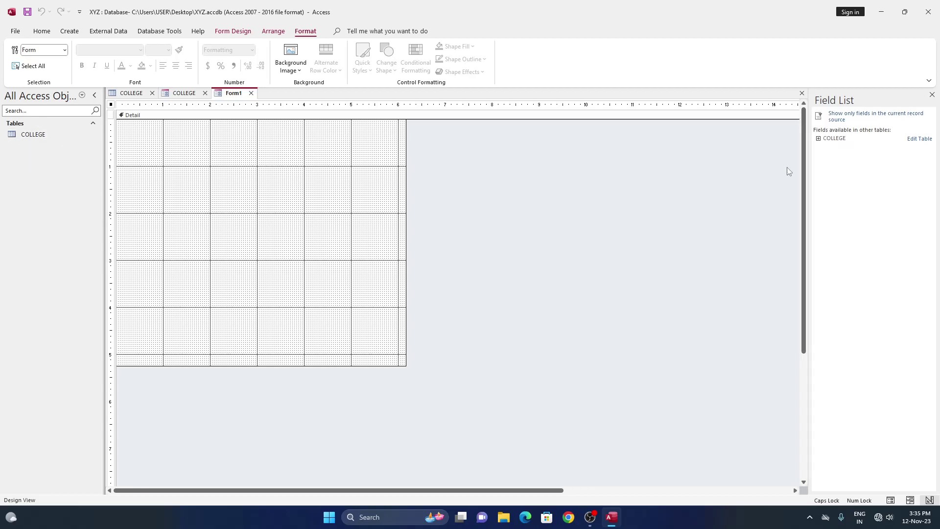
{"action": "left_click", "coordinate": [818, 138]}
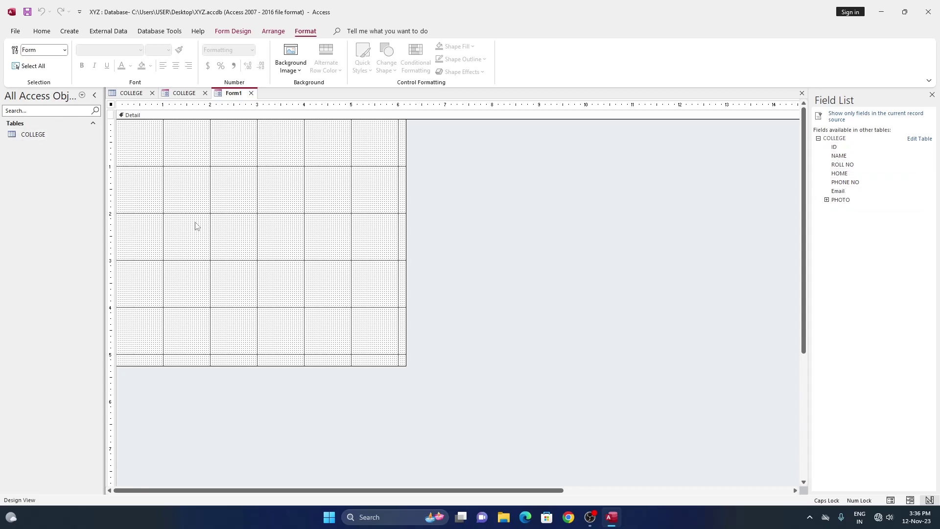
{"action": "left_click", "coordinate": [853, 148]}
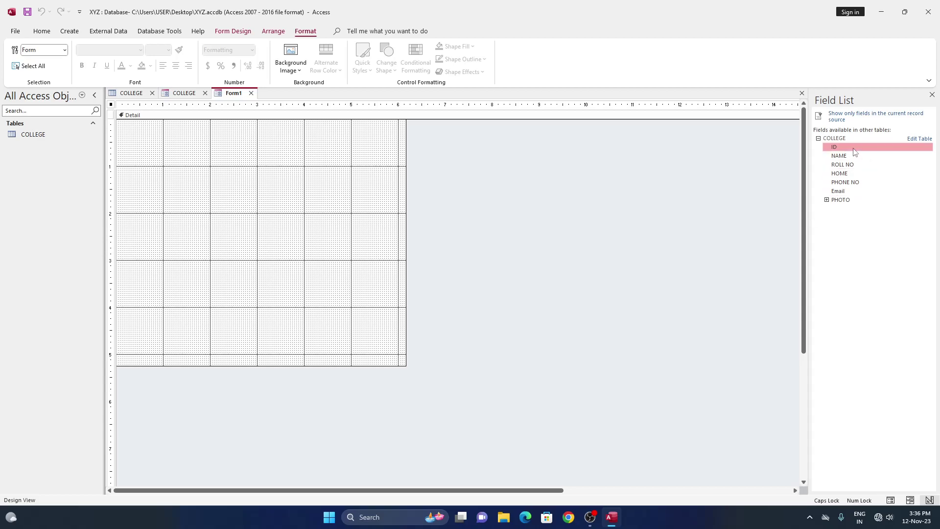
{"action": "double_click", "coordinate": [854, 148]}
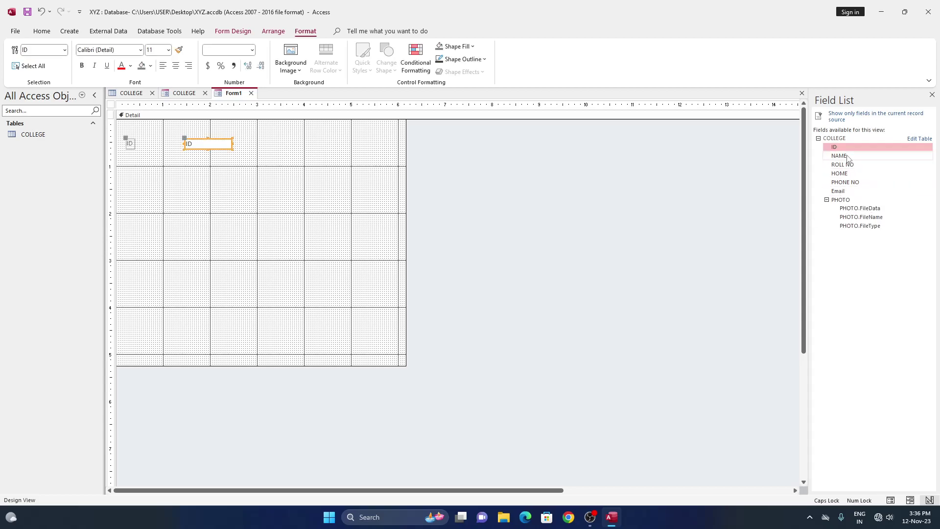
{"action": "double_click", "coordinate": [847, 157]}
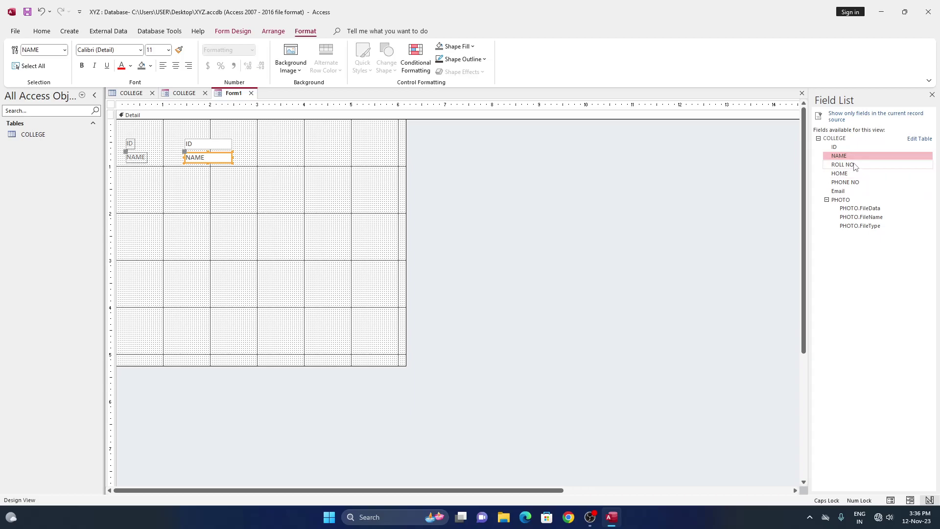
{"action": "double_click", "coordinate": [852, 165]}
{"action": "double_click", "coordinate": [849, 174]}
{"action": "double_click", "coordinate": [848, 183]}
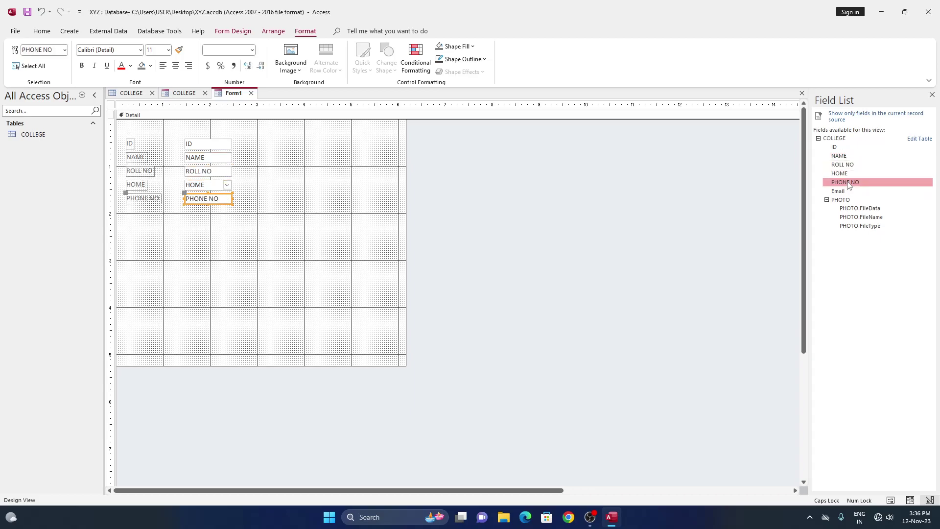
{"action": "double_click", "coordinate": [839, 191]}
{"action": "double_click", "coordinate": [841, 200]}
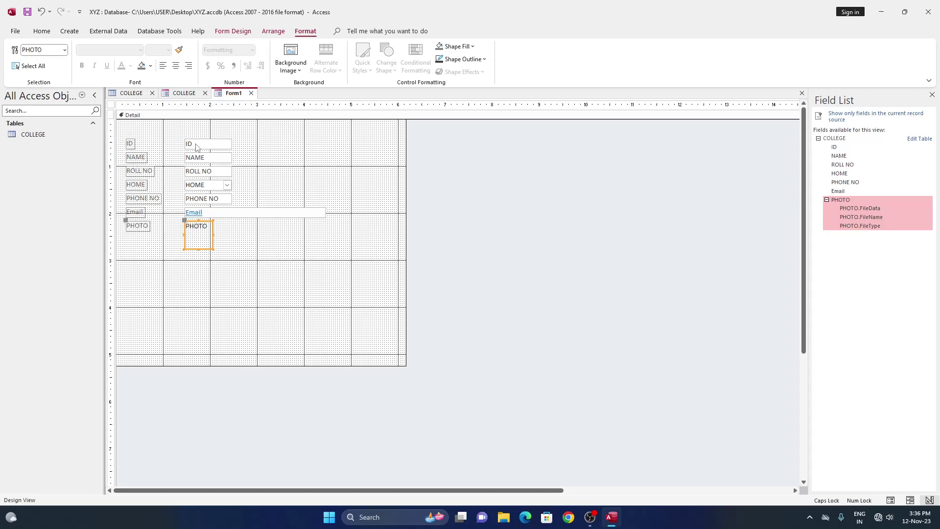
Narrow the ID box and widen the NAME, ROLL NO and HOME boxes.
{"action": "left_click", "coordinate": [228, 144]}
{"action": "left_click_drag", "start_coordinate": [232, 144], "coordinate": [209, 144]}
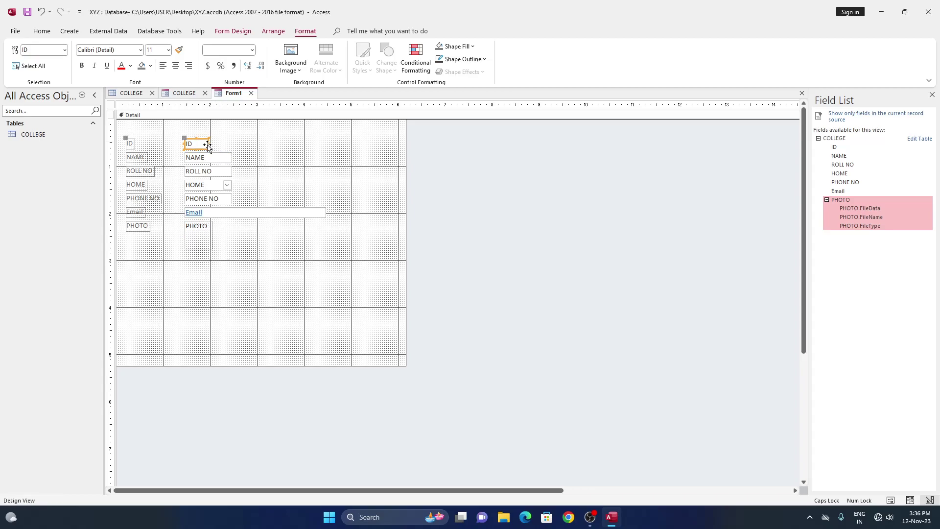
{"action": "left_click", "coordinate": [205, 159]}
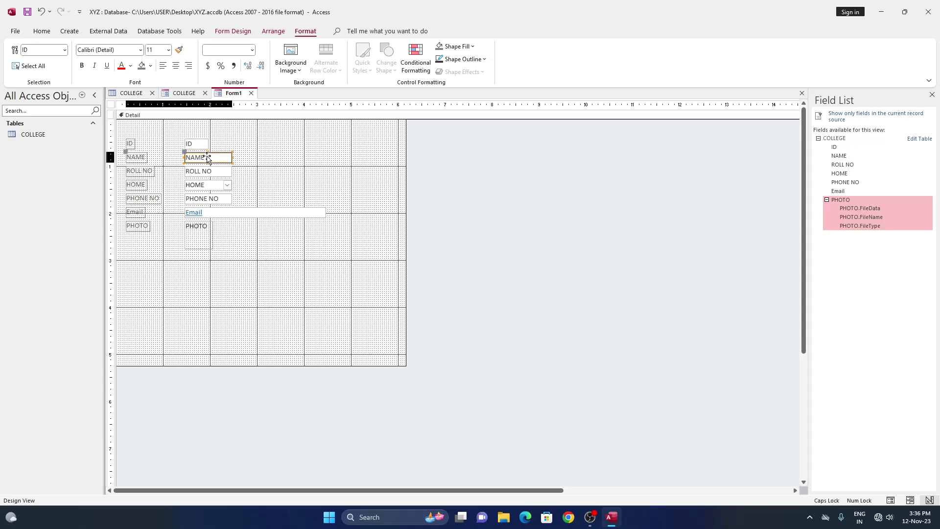
{"action": "left_click_drag", "start_coordinate": [234, 159], "coordinate": [239, 160]}
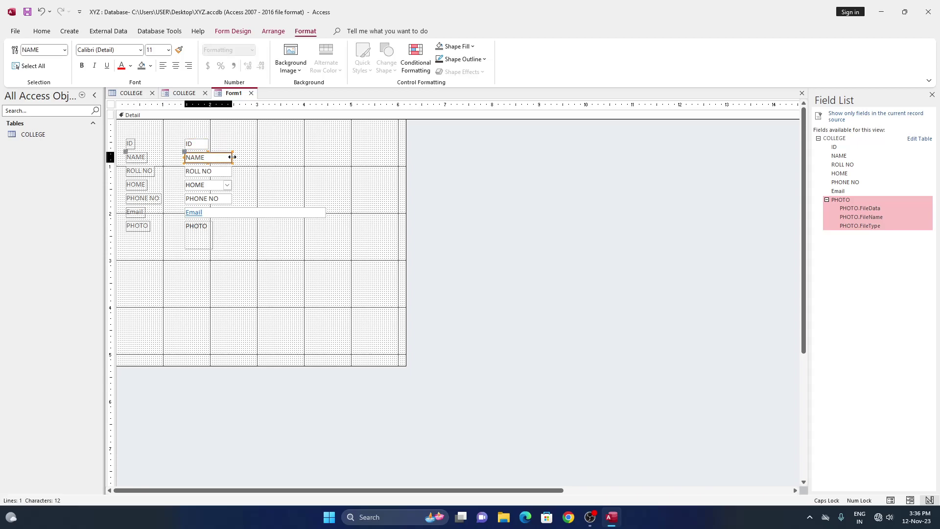
{"action": "left_click", "coordinate": [217, 173]}
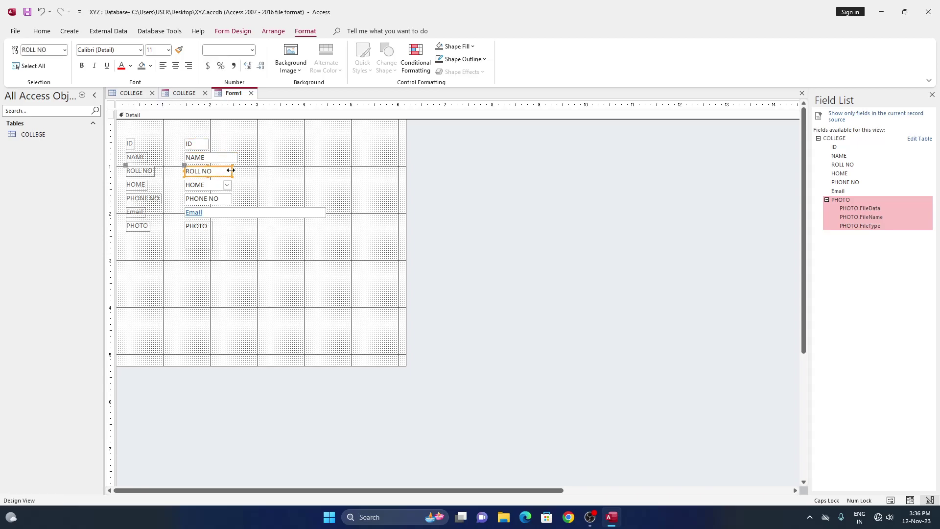
{"action": "left_click_drag", "start_coordinate": [234, 174], "coordinate": [246, 172]}
{"action": "left_click", "coordinate": [230, 187]}
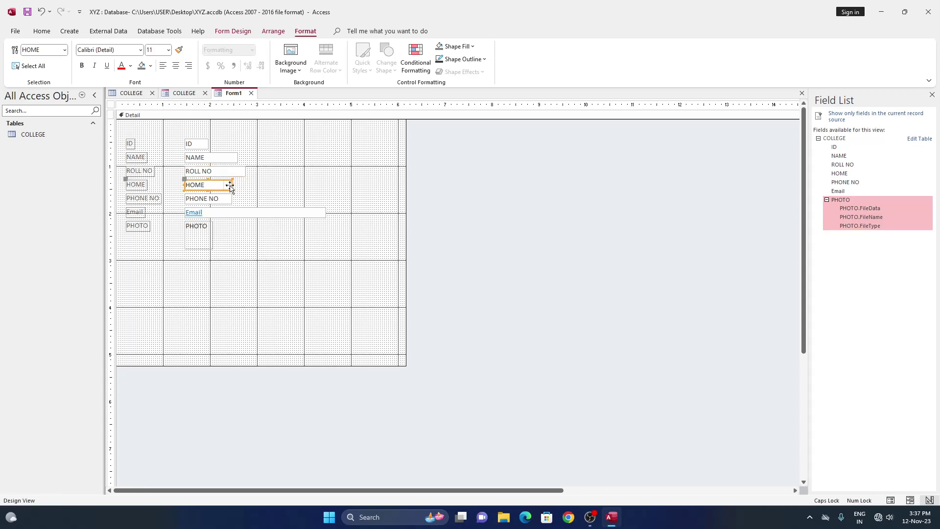
{"action": "mouse_move", "coordinate": [233, 185]}
{"action": "left_mouse_down"}
{"action": "mouse_move", "coordinate": [255, 184]}
{"action": "mouse_move", "coordinate": [251, 197]}
{"action": "mouse_move", "coordinate": [261, 195]}
{"action": "left_mouse_up"}
{"action": "left_click", "coordinate": [228, 202]}
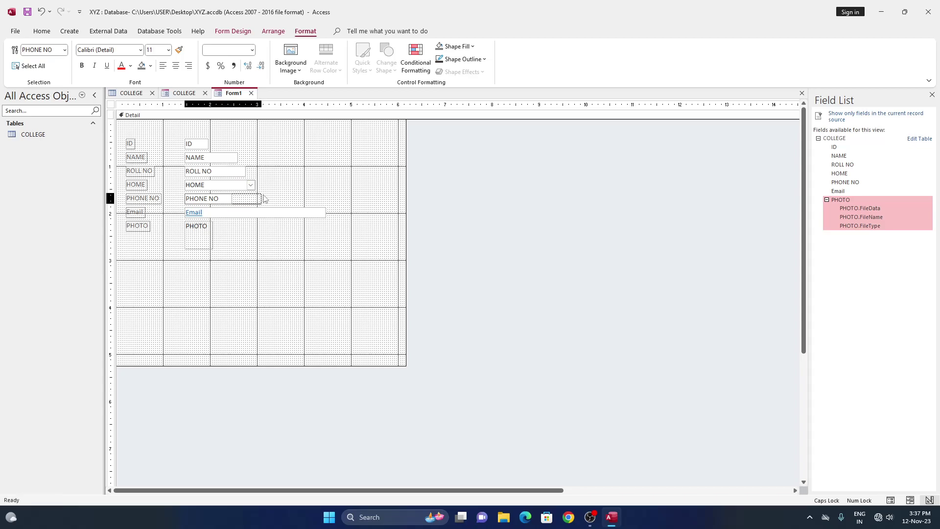
Nudge the ID box up, shorten the Email box, and move the PHOTO control with its label.
{"action": "left_click", "coordinate": [208, 146]}
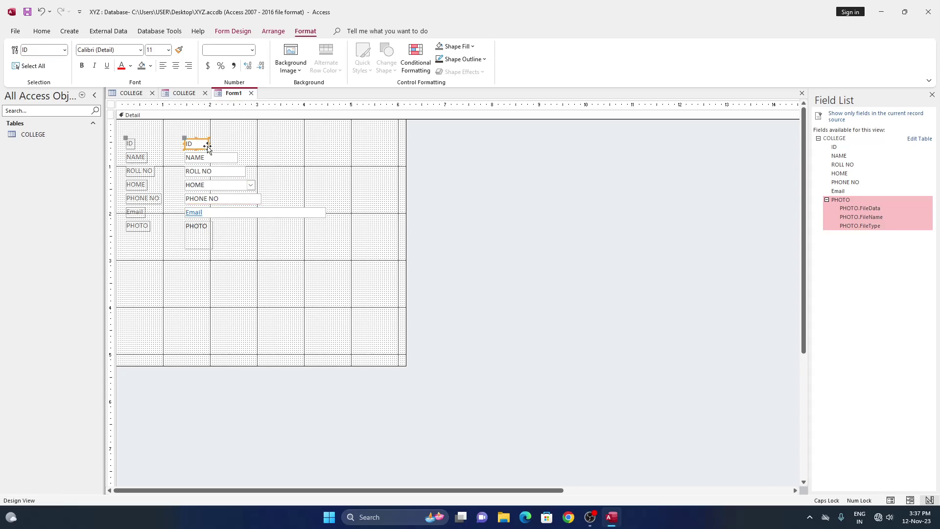
{"action": "left_click_drag", "start_coordinate": [207, 146], "coordinate": [208, 144]}
{"action": "left_click", "coordinate": [318, 212]}
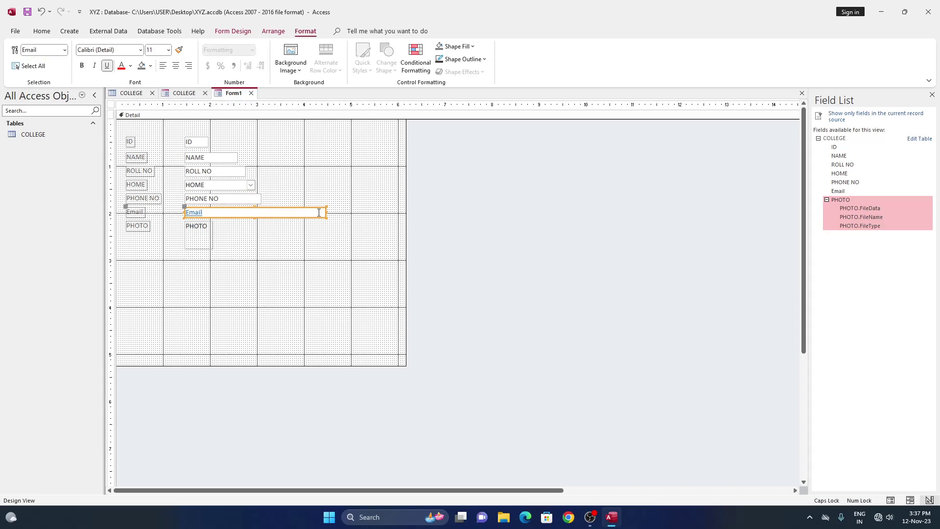
{"action": "left_click_drag", "start_coordinate": [325, 212], "coordinate": [285, 213]}
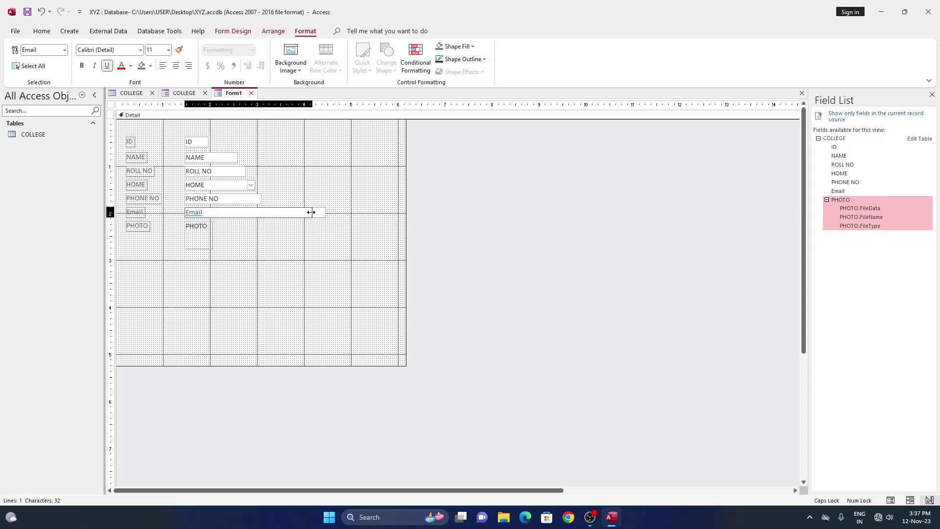
{"action": "left_click", "coordinate": [212, 239]}
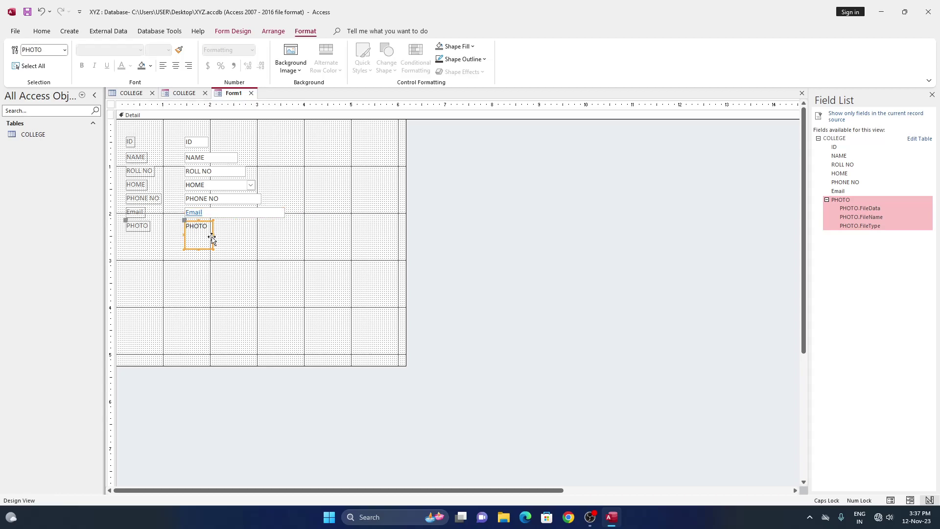
{"action": "mouse_move", "coordinate": [212, 238]}
{"action": "left_mouse_down"}
{"action": "mouse_move", "coordinate": [223, 248]}
{"action": "mouse_move", "coordinate": [379, 162]}
{"action": "left_mouse_up"}
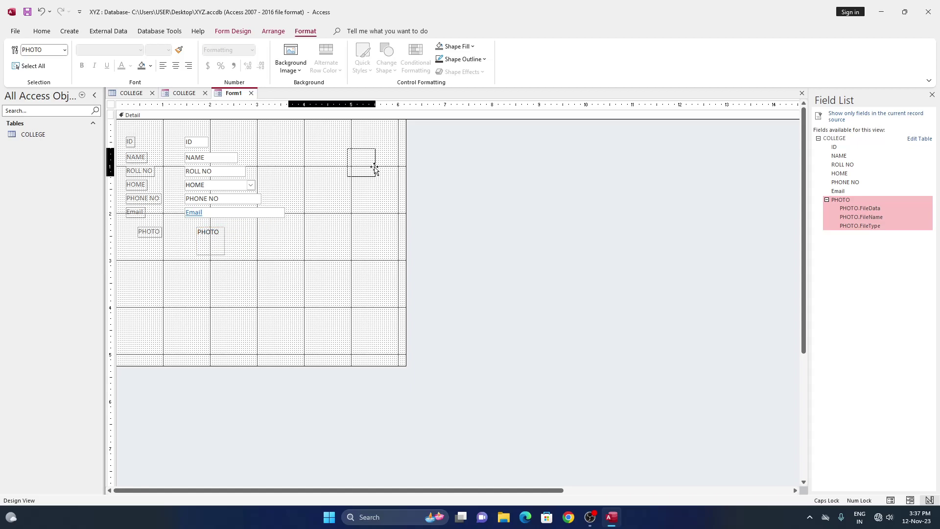
Drag the PHOTO box and its label to the form's upper right, side by side, and enlarge the box.
{"action": "left_click_drag", "start_coordinate": [378, 162], "coordinate": [378, 157]}
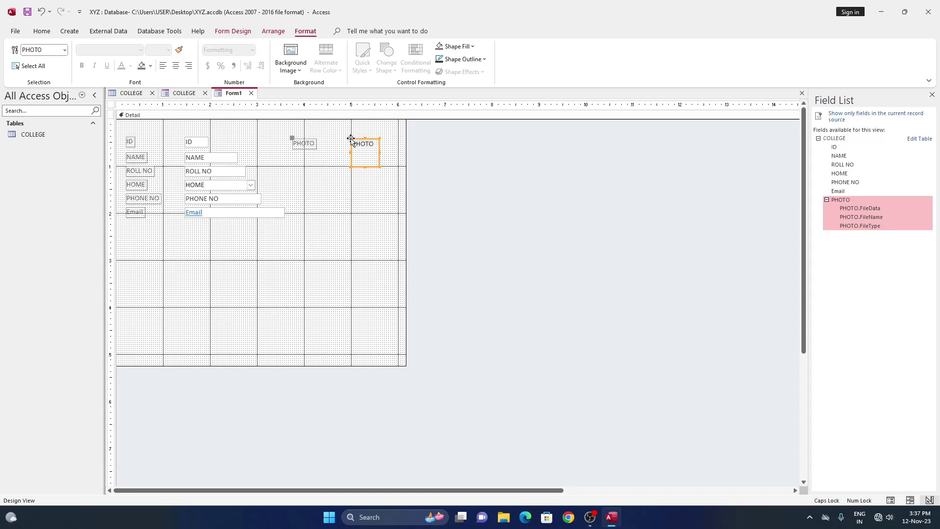
{"action": "left_click_drag", "start_coordinate": [350, 139], "coordinate": [331, 132]}
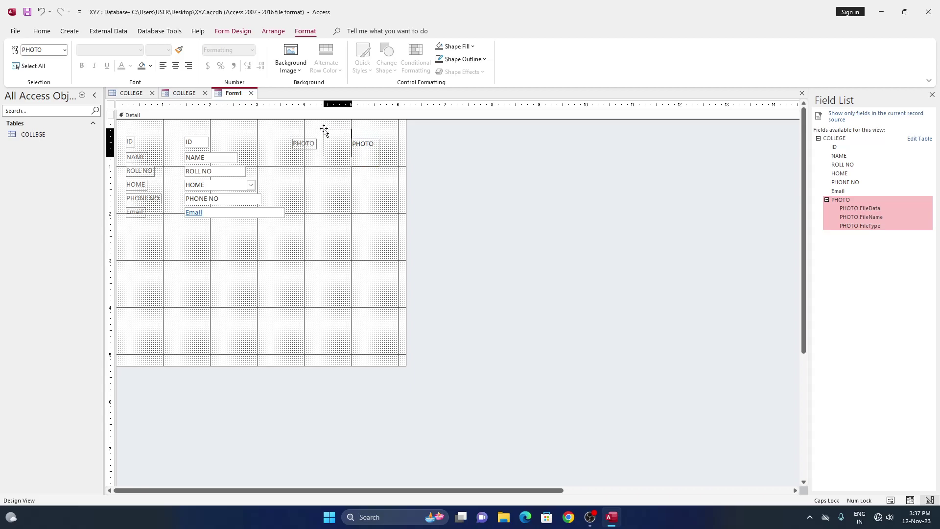
{"action": "left_click_drag", "start_coordinate": [331, 132], "coordinate": [331, 132]}
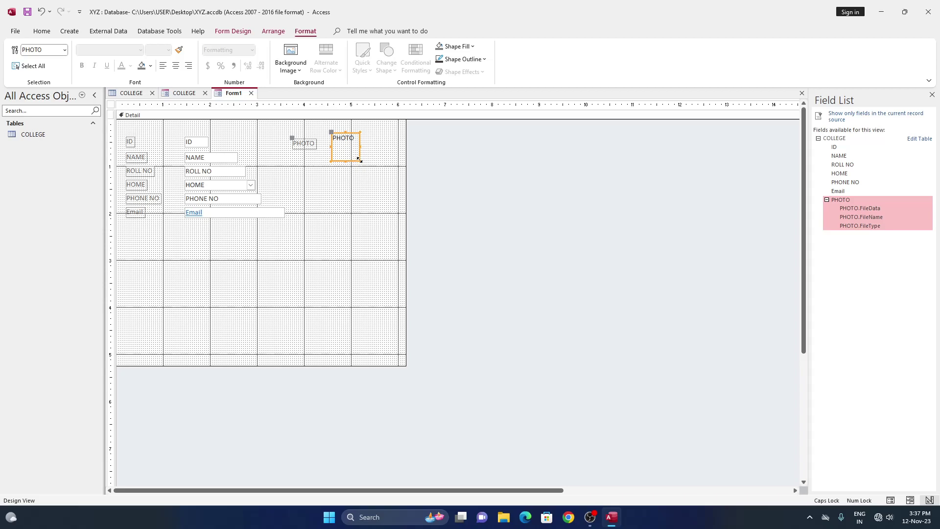
{"action": "left_click_drag", "start_coordinate": [357, 162], "coordinate": [384, 187]}
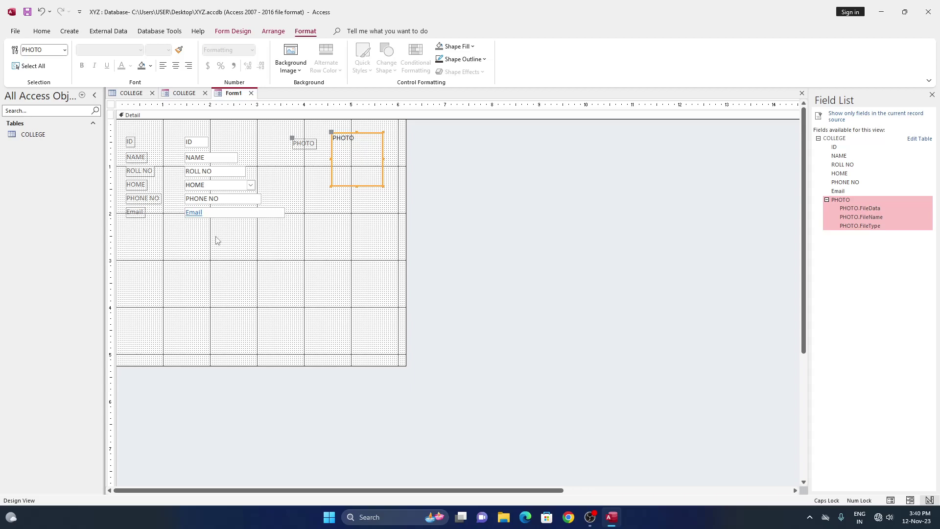
{"action": "left_click", "coordinate": [42, 32]}
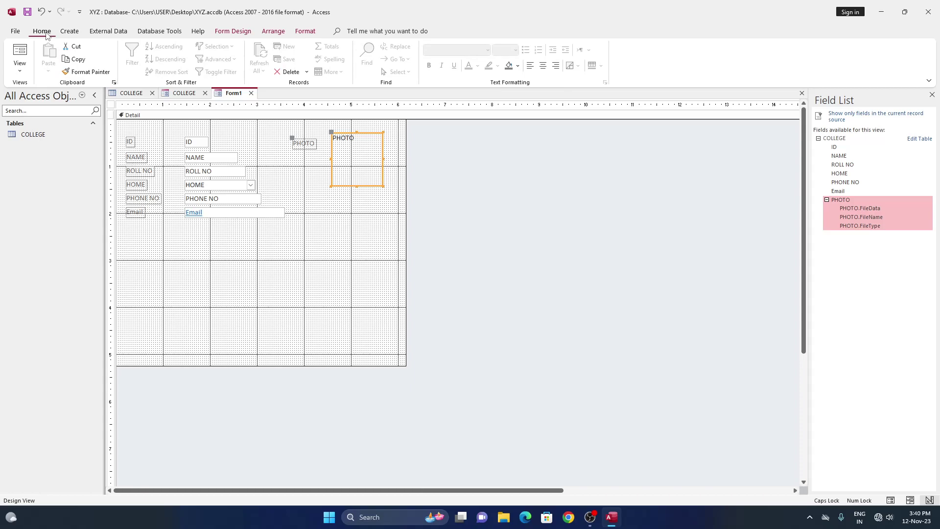
Pick the Button control from the Form Design Controls group.
{"action": "left_click", "coordinate": [232, 31]}
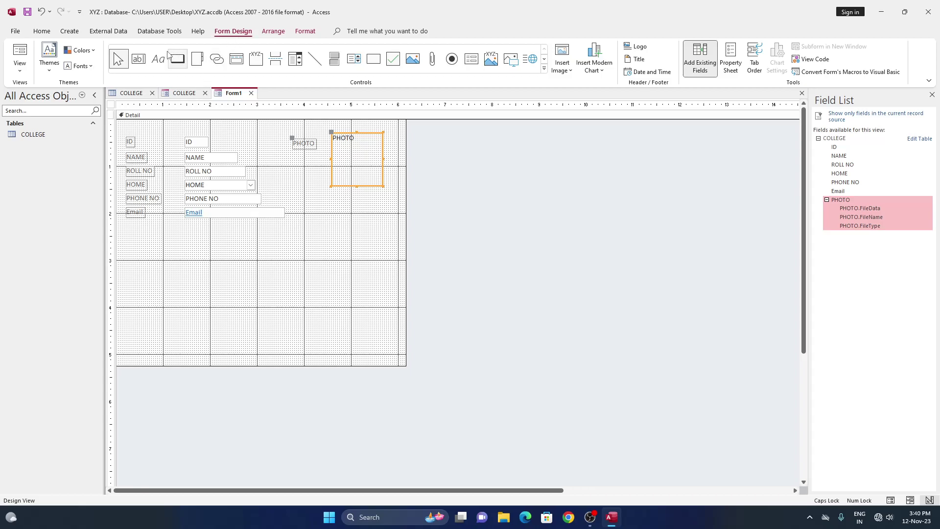
{"action": "left_click", "coordinate": [121, 62]}
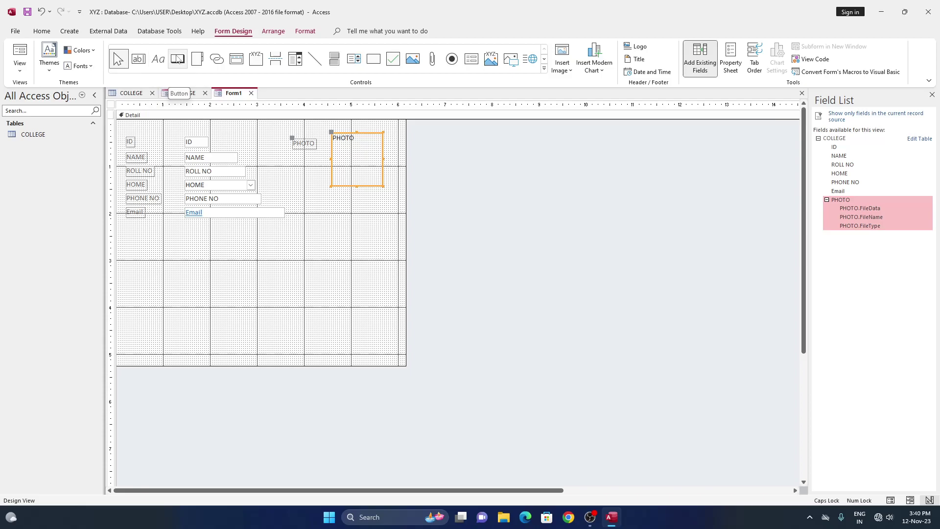
{"action": "left_click", "coordinate": [179, 59]}
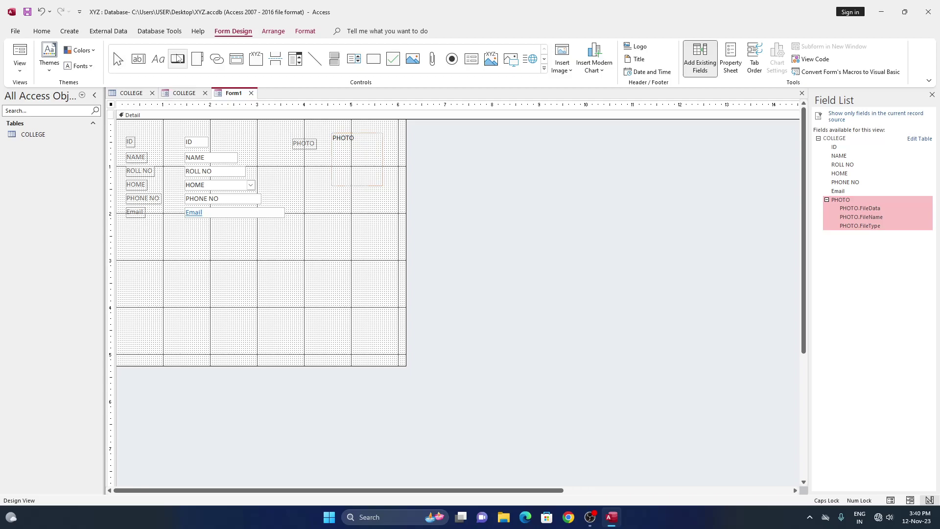
Create a Go To First Record command button below the fields that shows a picture.
{"action": "left_click", "coordinate": [195, 248]}
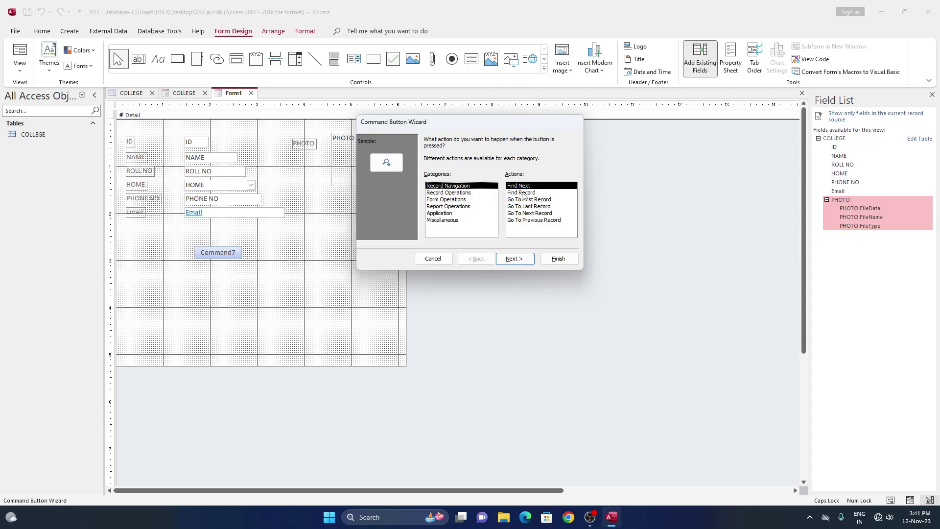
{"action": "left_click", "coordinate": [526, 200]}
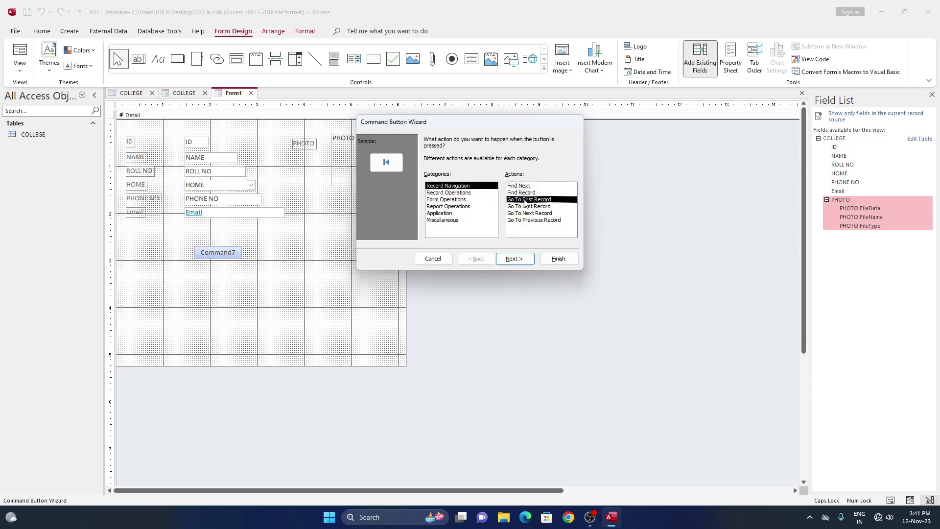
{"action": "left_click", "coordinate": [510, 260]}
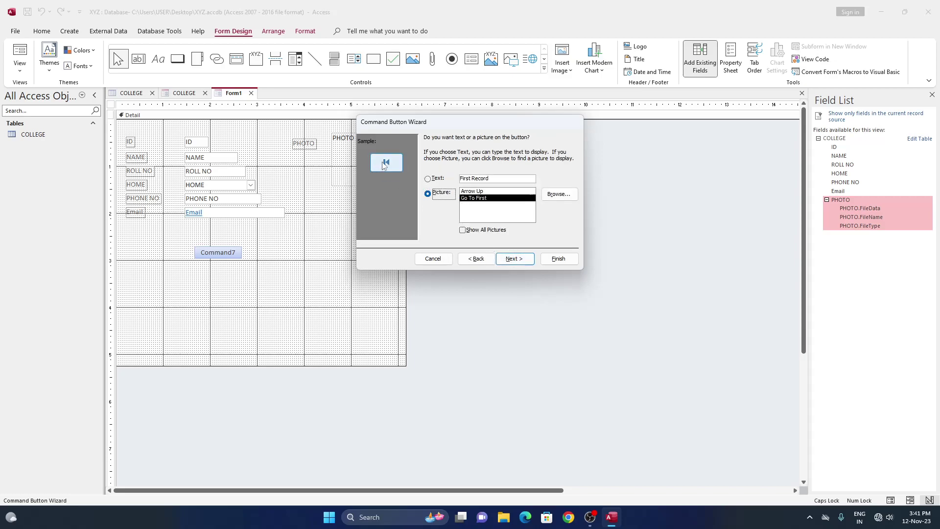
{"action": "left_click", "coordinate": [428, 179]}
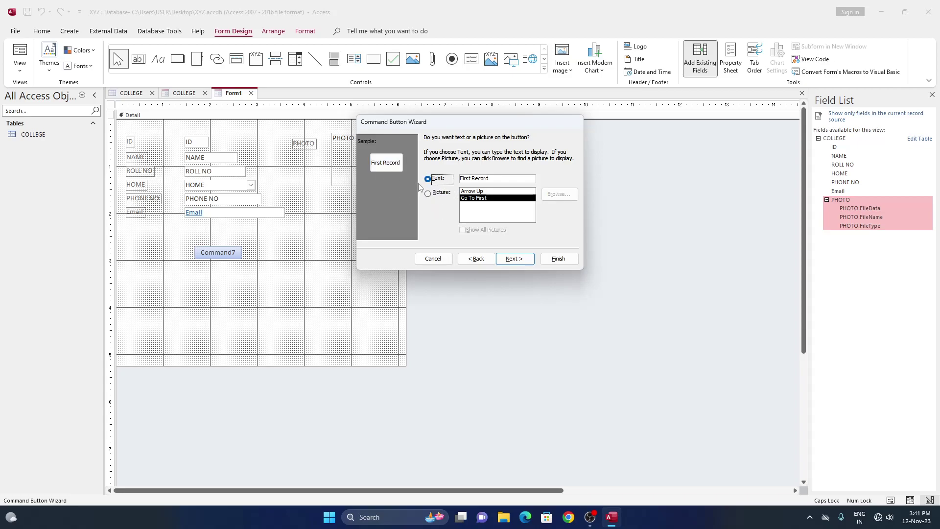
{"action": "left_click", "coordinate": [427, 194]}
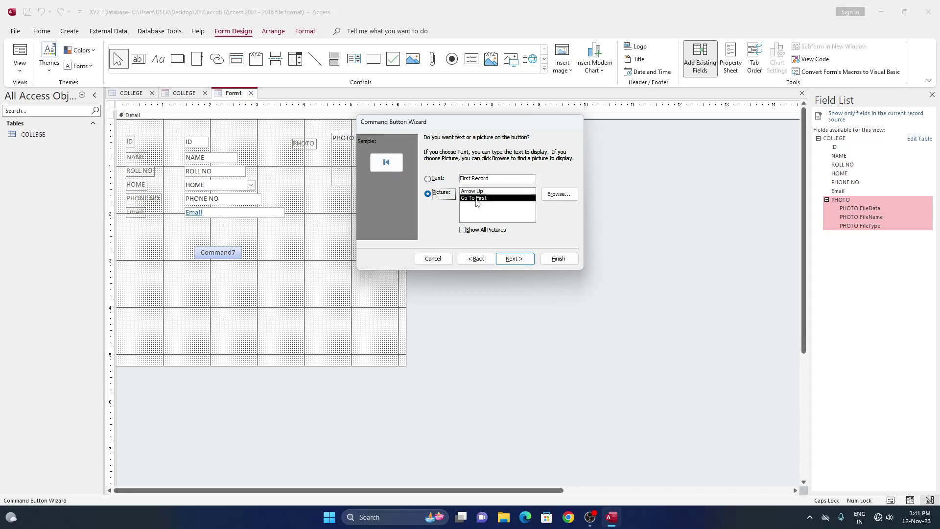
{"action": "left_click", "coordinate": [510, 260]}
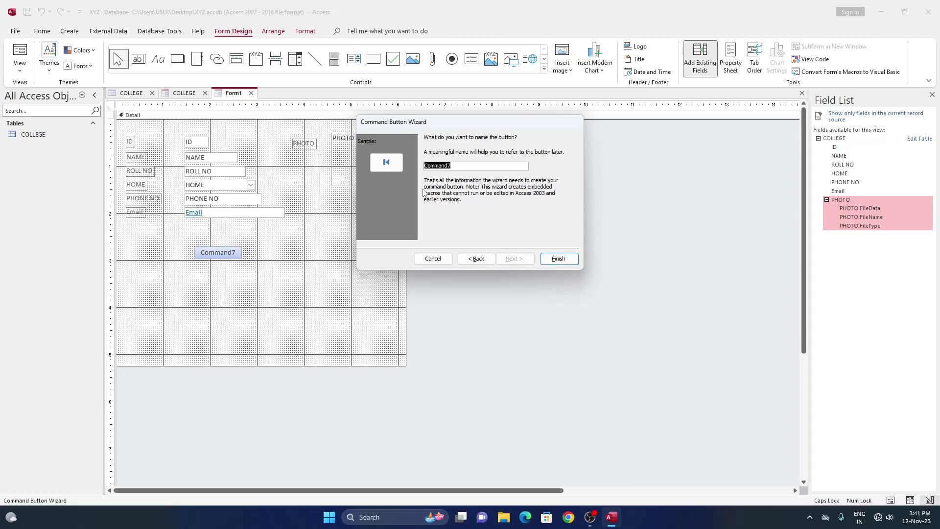
{"action": "left_click", "coordinate": [558, 259]}
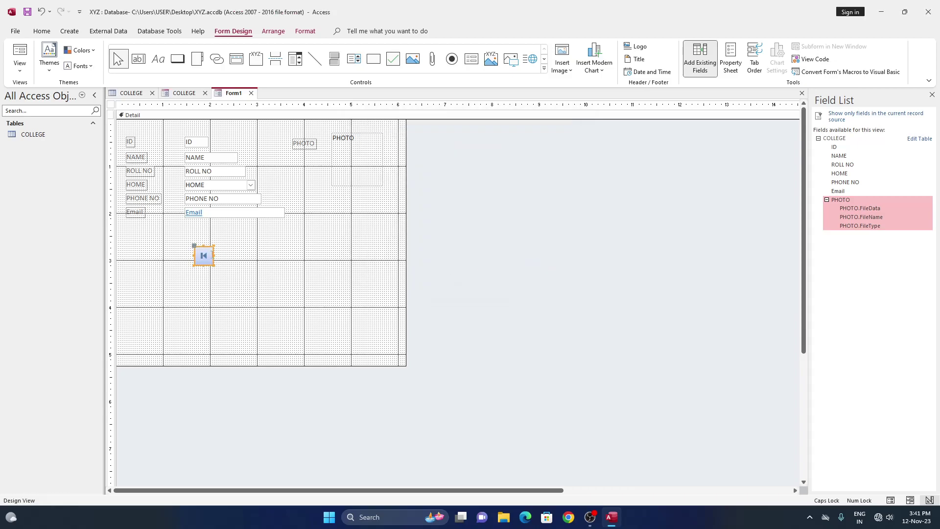
{"action": "left_click", "coordinate": [208, 258]}
Shift the First Record button further to the left.
{"action": "left_click", "coordinate": [189, 256]}
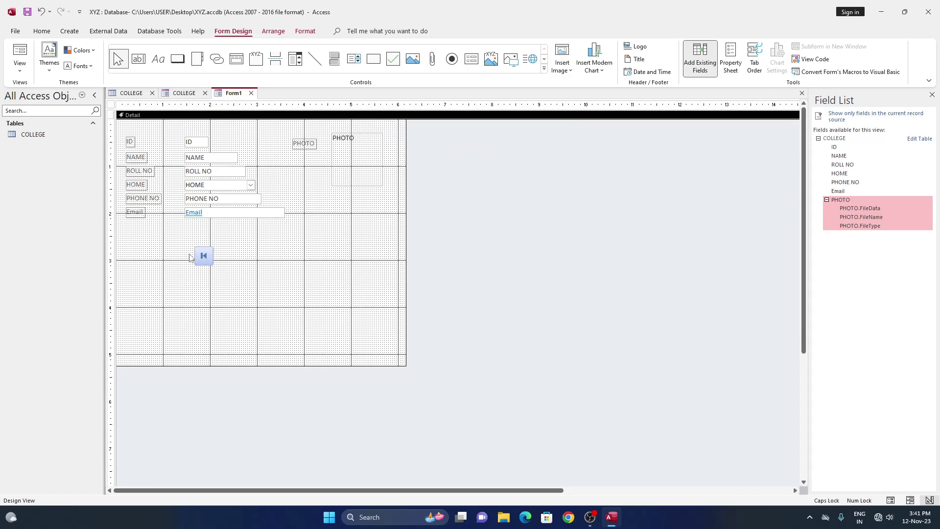
{"action": "left_click", "coordinate": [207, 264]}
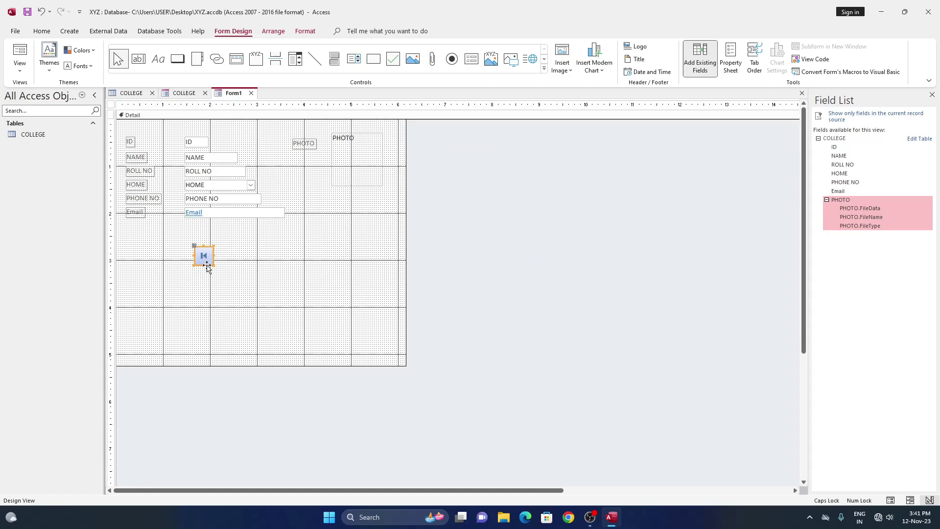
{"action": "left_click_drag", "start_coordinate": [207, 268], "coordinate": [177, 262]}
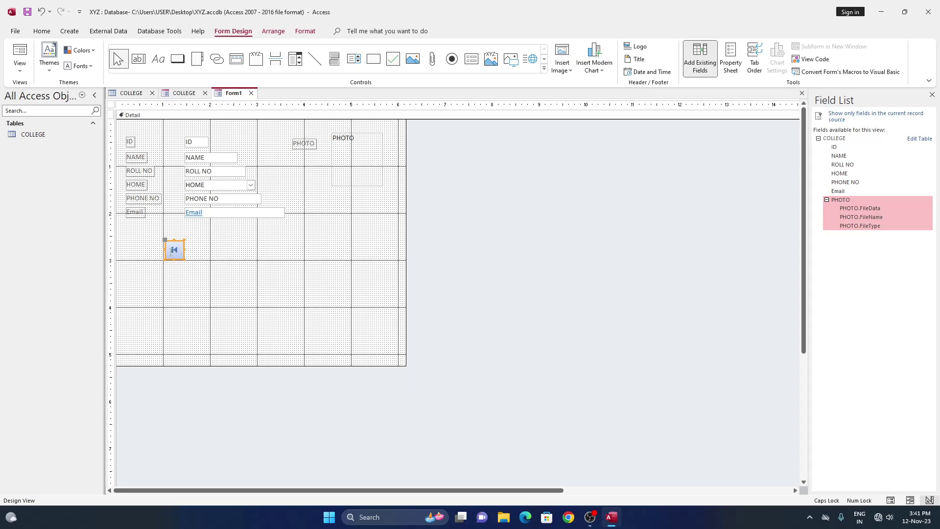
Add a Go To Last Record picture button and move it well right of the first button.
{"action": "left_click", "coordinate": [180, 60]}
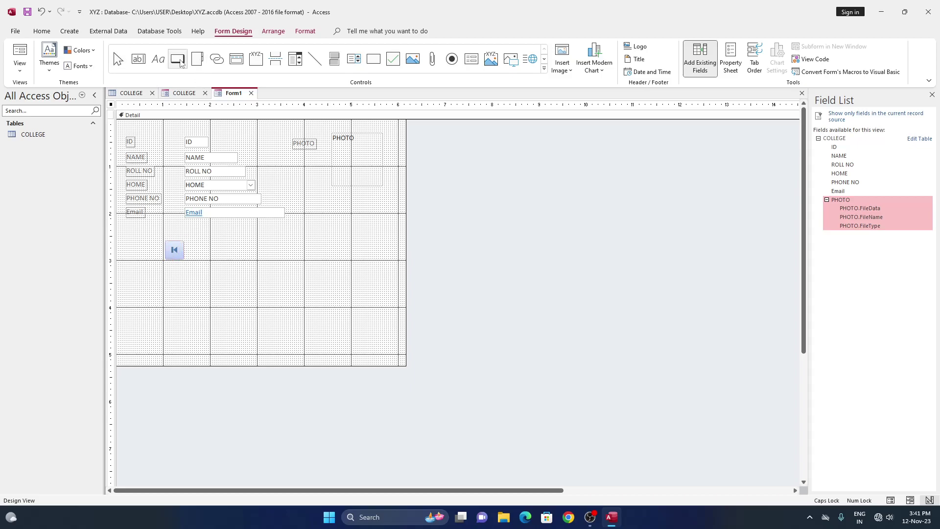
{"action": "left_click", "coordinate": [226, 244]}
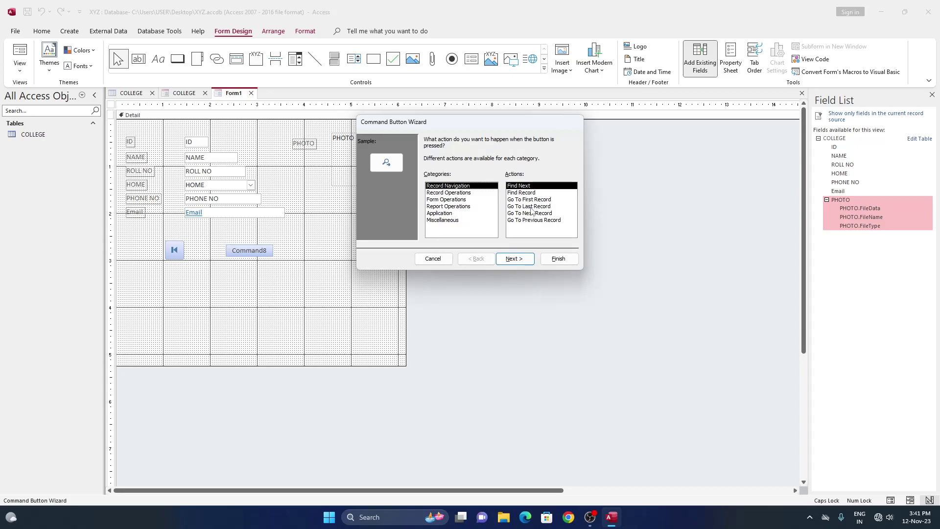
{"action": "left_click", "coordinate": [531, 207]}
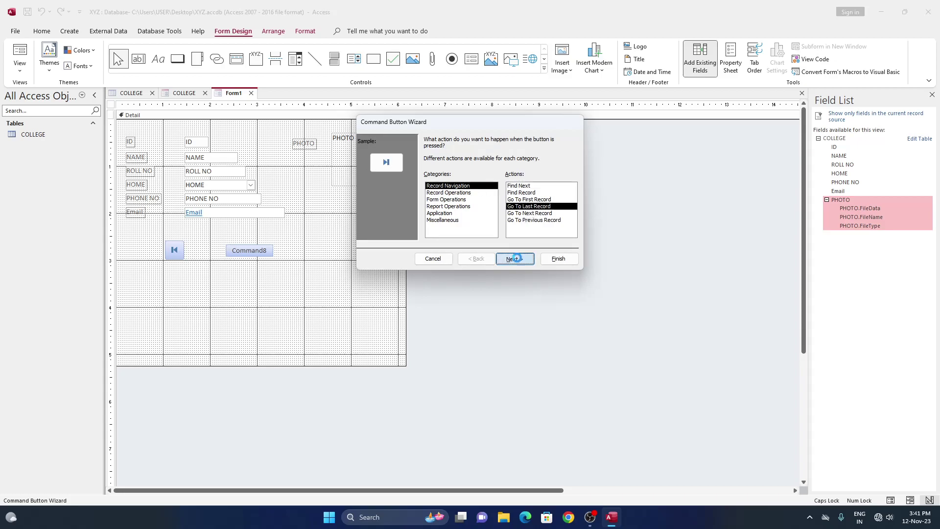
{"action": "left_click", "coordinate": [514, 258]}
{"action": "left_click", "coordinate": [515, 260]}
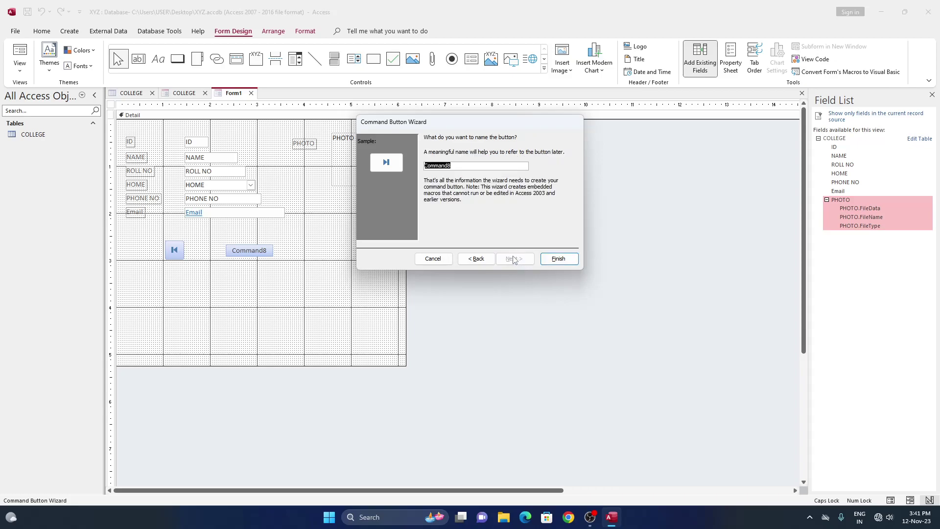
{"action": "left_click", "coordinate": [549, 261]}
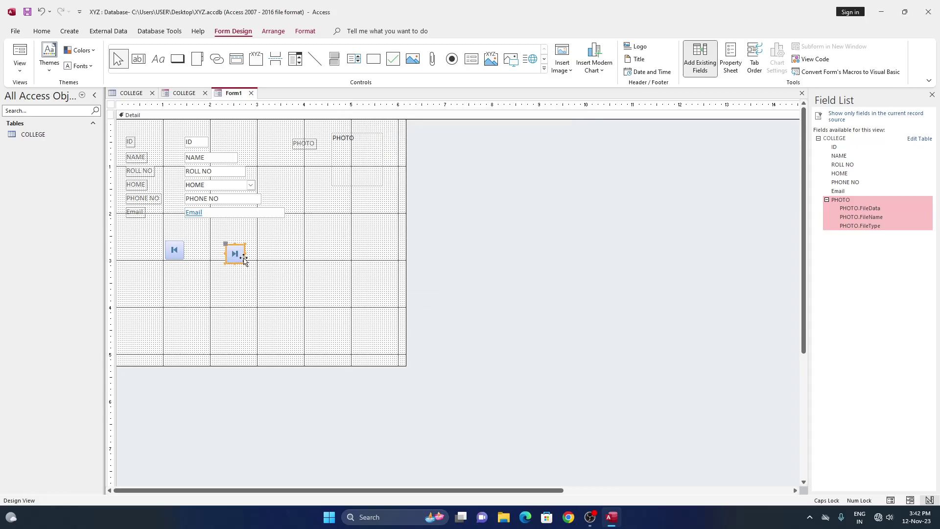
{"action": "left_click_drag", "start_coordinate": [246, 265], "coordinate": [303, 258]}
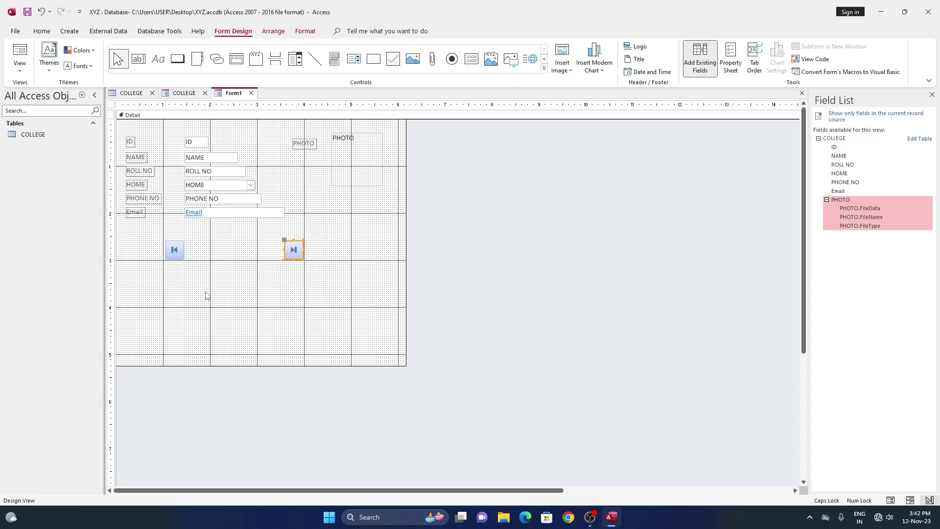
{"action": "left_click", "coordinate": [179, 255]}
{"action": "left_click", "coordinate": [298, 252]}
{"action": "left_click", "coordinate": [178, 62]}
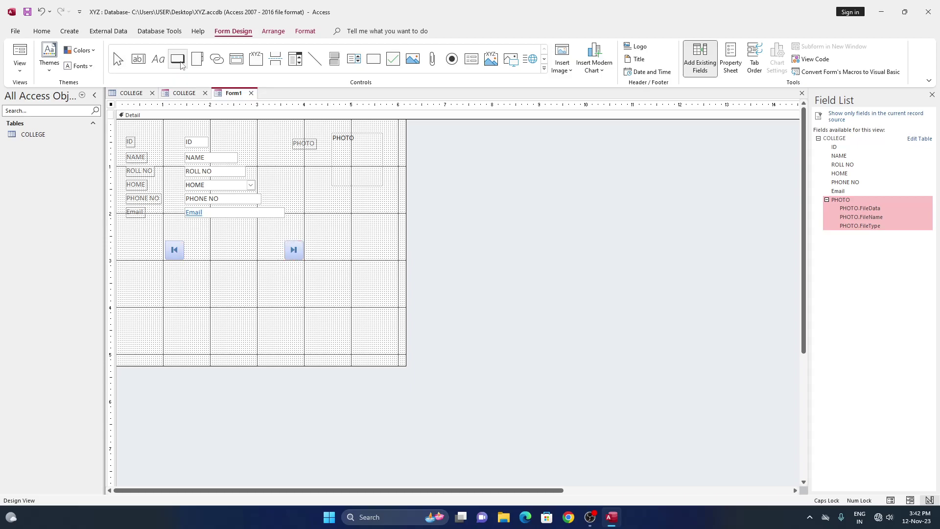
Add a Record Navigation > Go To Next Record picture button and drag it beside the Last button.
{"action": "left_click", "coordinate": [201, 251]}
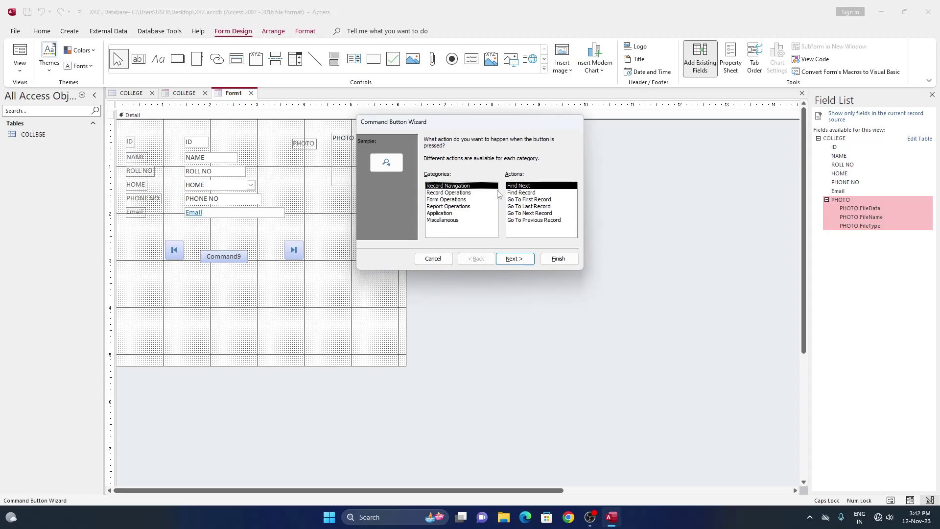
{"action": "left_click", "coordinate": [464, 192]}
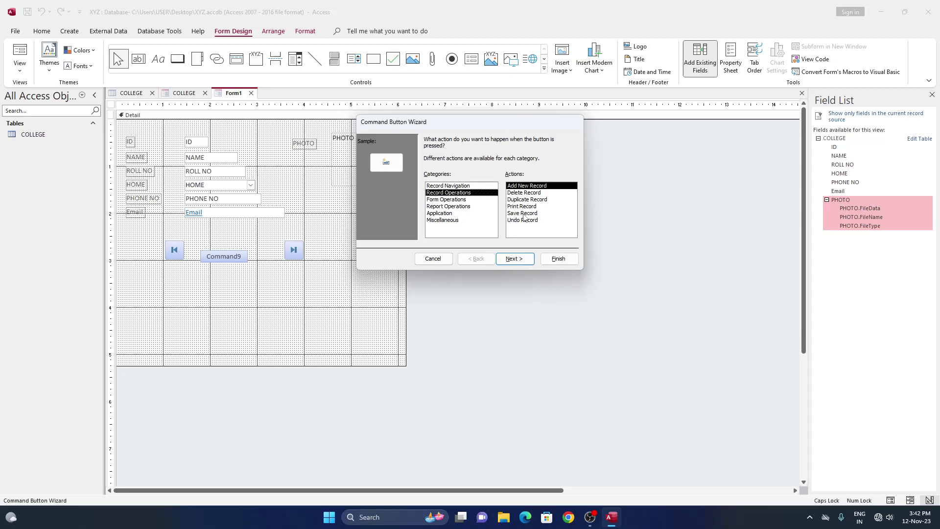
{"action": "left_click", "coordinate": [460, 199]}
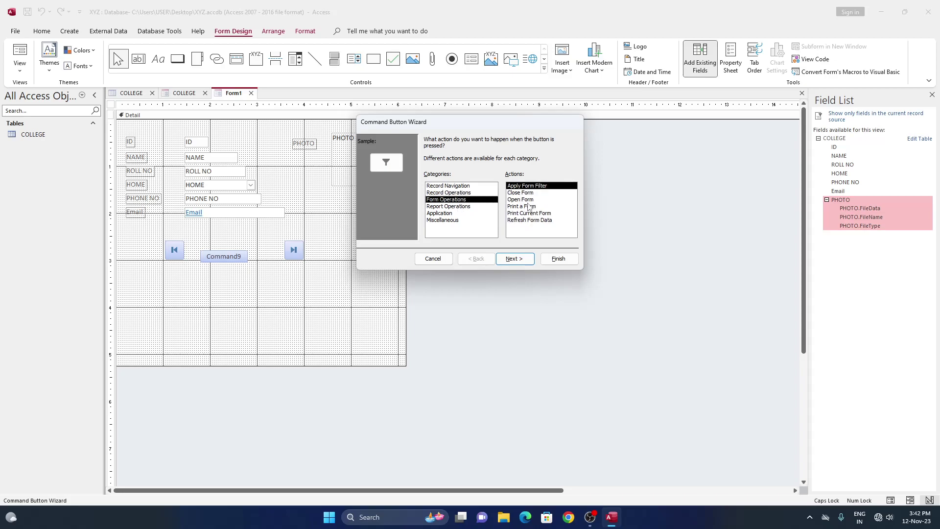
{"action": "left_click", "coordinate": [458, 206]}
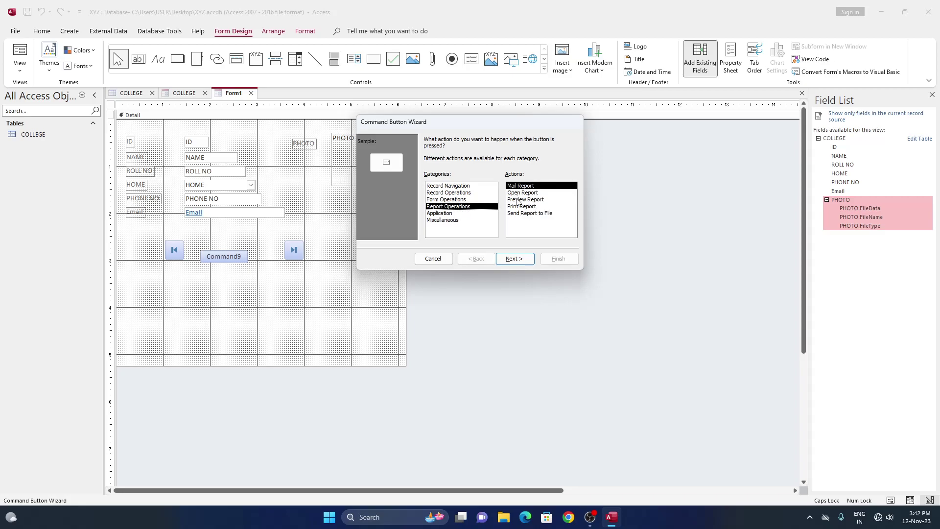
{"action": "left_click", "coordinate": [453, 214]}
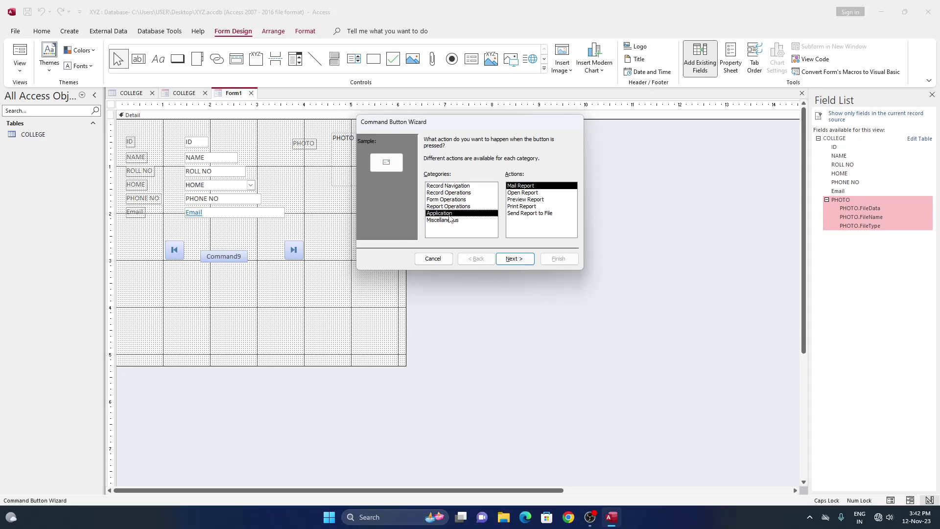
{"action": "left_click", "coordinate": [451, 221]}
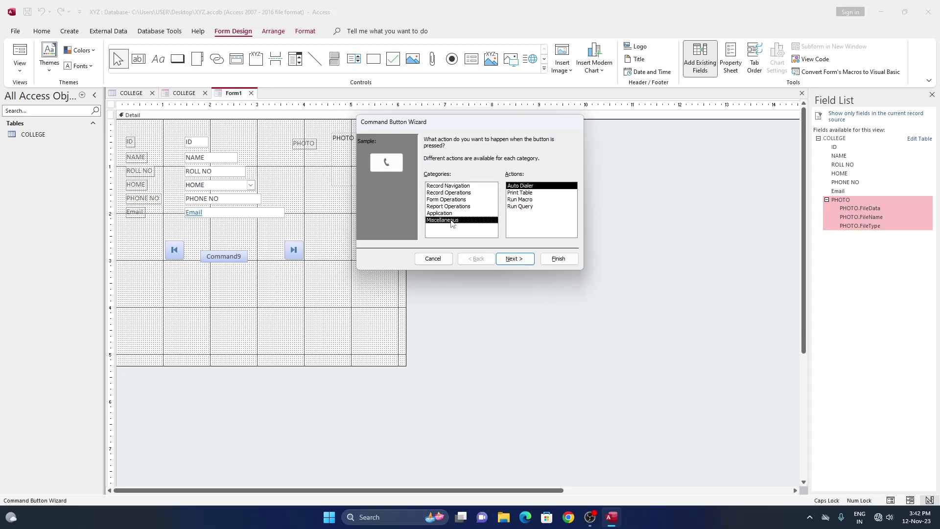
{"action": "left_click", "coordinate": [453, 186]}
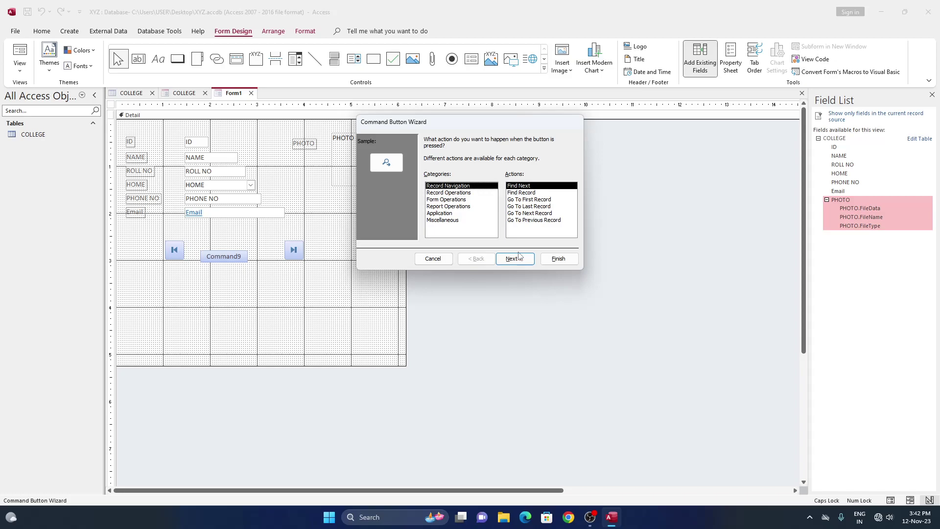
{"action": "left_click", "coordinate": [529, 213]}
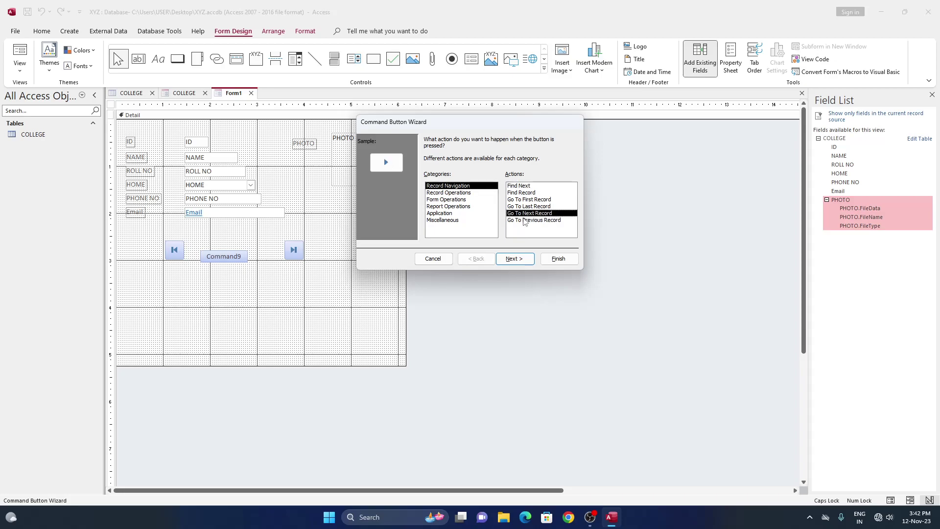
{"action": "left_click", "coordinate": [515, 259]}
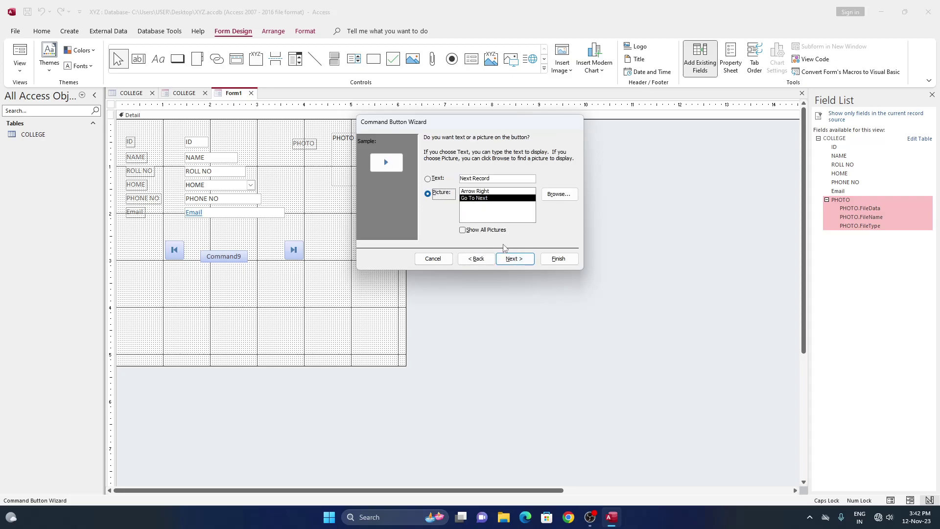
{"action": "left_click", "coordinate": [509, 259]}
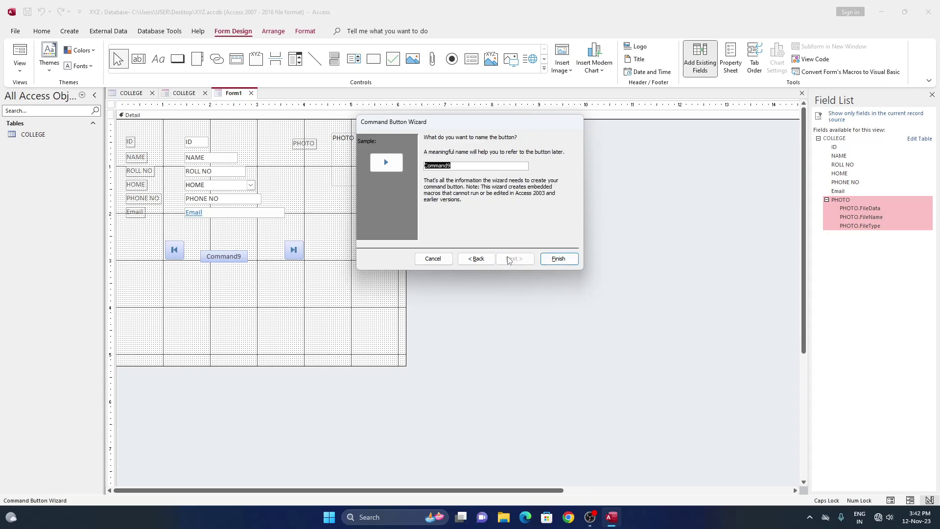
{"action": "left_click", "coordinate": [558, 259]}
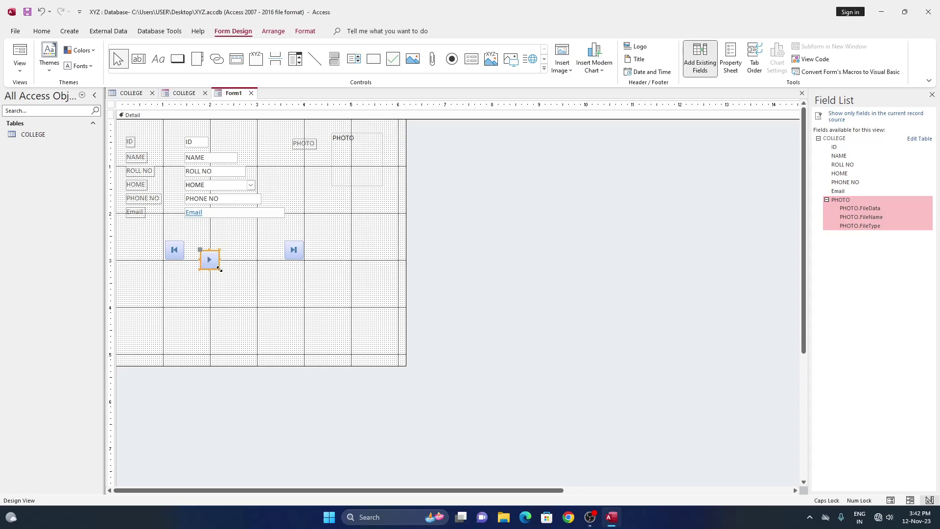
{"action": "mouse_move", "coordinate": [241, 241]}
{"action": "left_mouse_down"}
{"action": "mouse_move", "coordinate": [258, 260]}
{"action": "mouse_move", "coordinate": [273, 258]}
{"action": "left_mouse_up"}
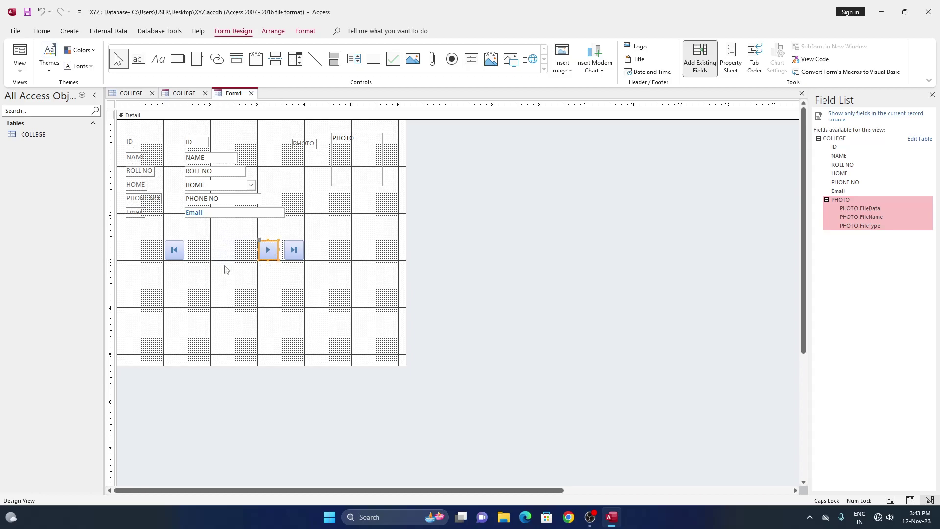
Add a Go To Previous Record picture button placed next to the First Record button.
{"action": "left_click", "coordinate": [177, 59]}
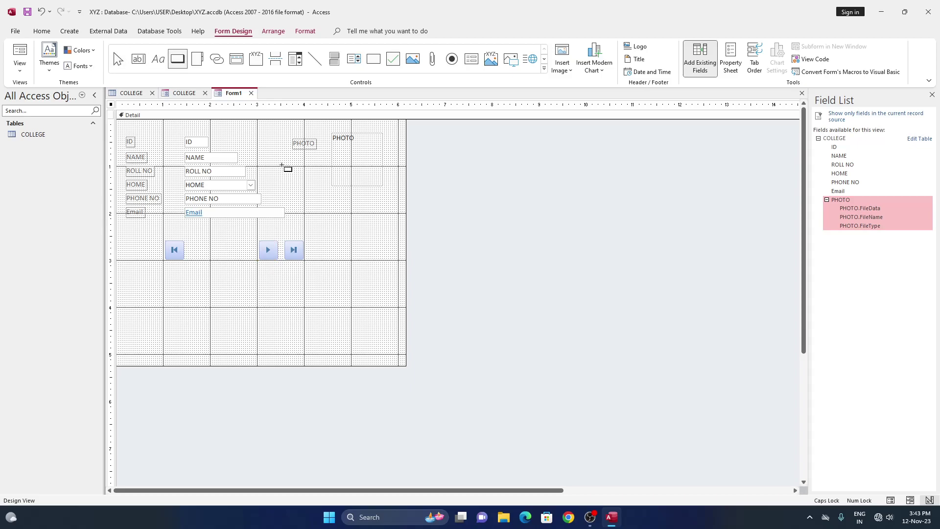
{"action": "left_click", "coordinate": [206, 247]}
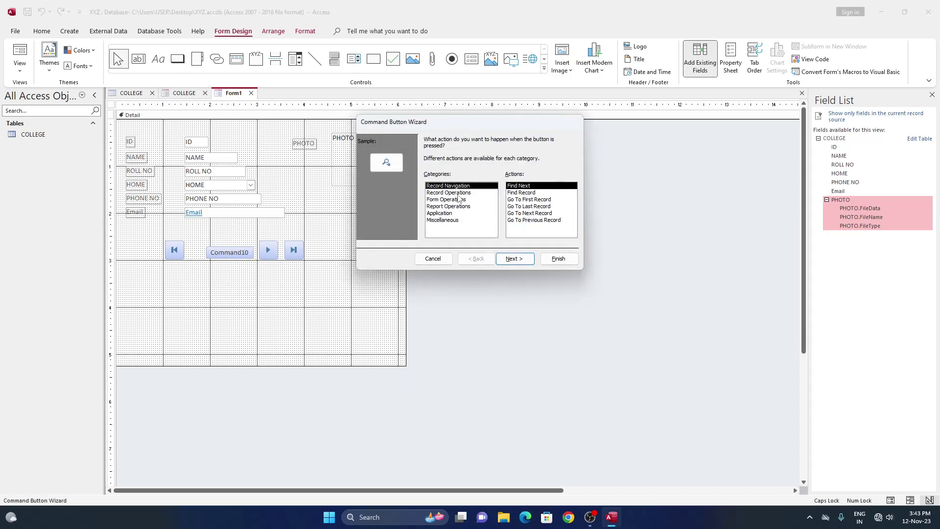
{"action": "left_click", "coordinate": [524, 220]}
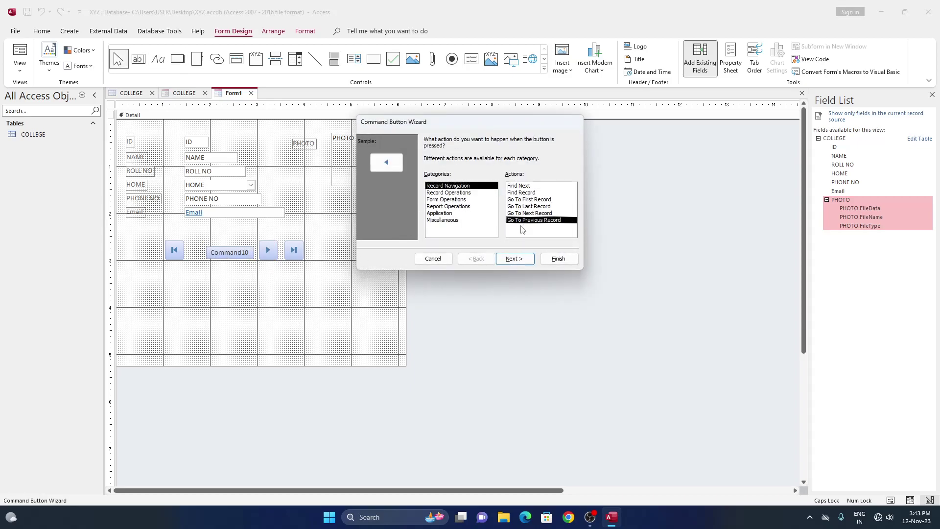
{"action": "left_click", "coordinate": [508, 256]}
{"action": "left_click", "coordinate": [514, 258]}
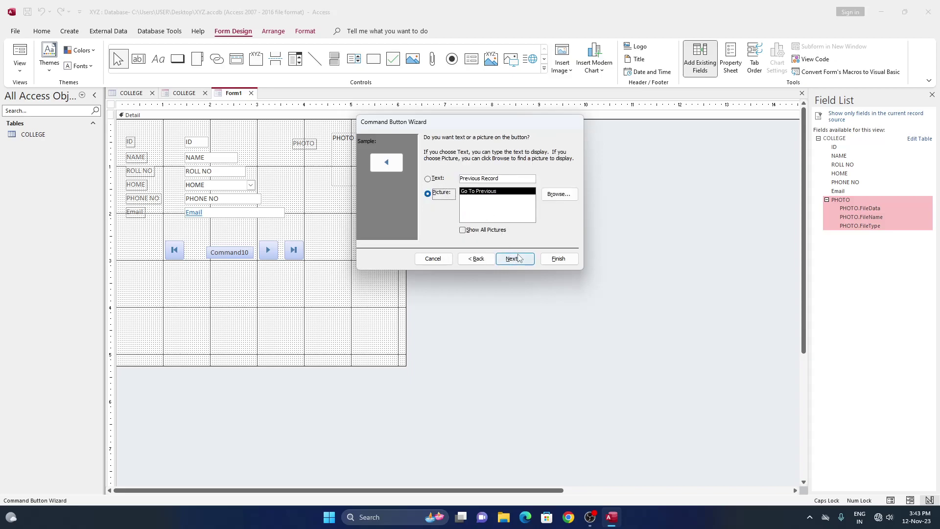
{"action": "left_click", "coordinate": [558, 258]}
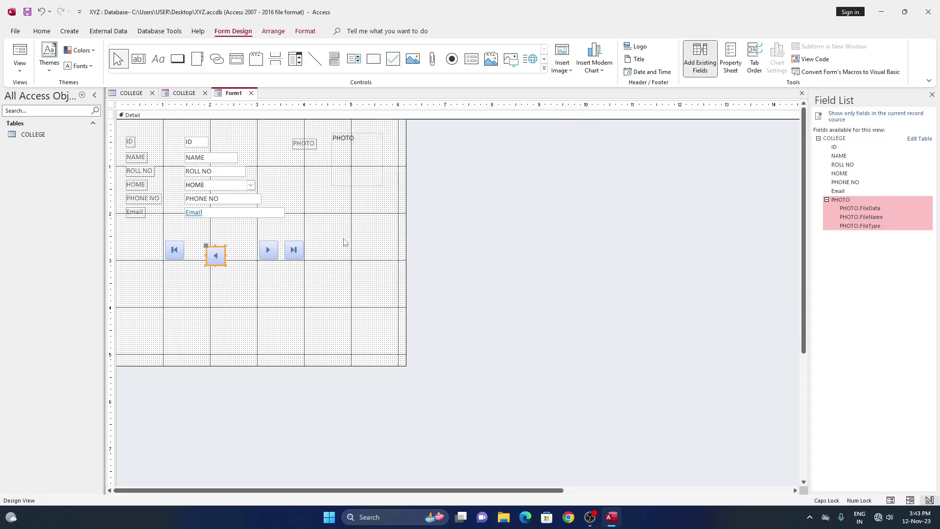
{"action": "left_click_drag", "start_coordinate": [220, 258], "coordinate": [205, 255]}
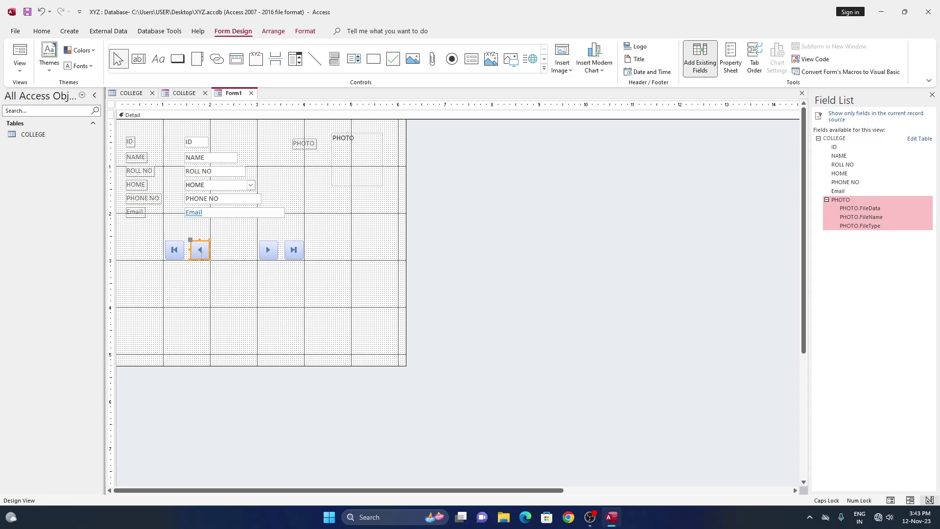
{"action": "left_click", "coordinate": [266, 250]}
{"action": "left_click", "coordinate": [177, 60]}
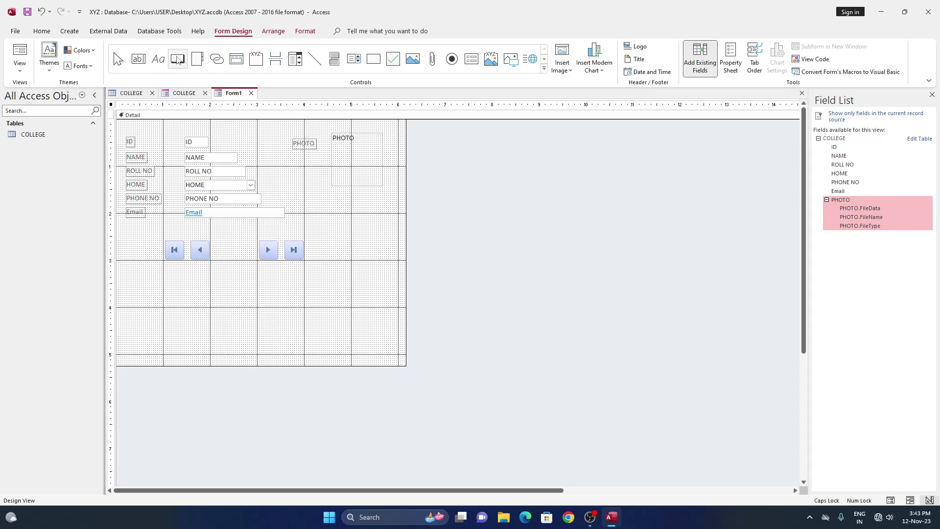
Draw a new button mid-row and try Preview Report, backing out after the no-report warning.
{"action": "left_click", "coordinate": [178, 60]}
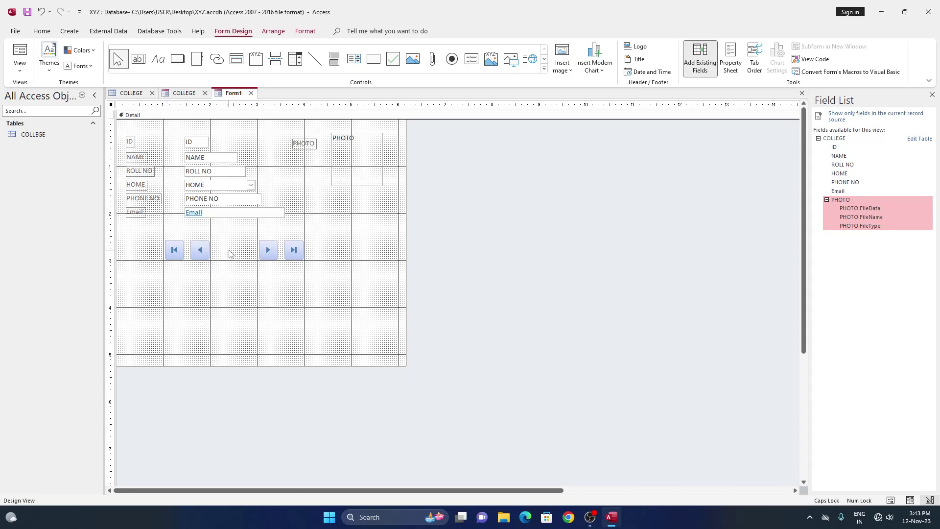
{"action": "left_click", "coordinate": [232, 254]}
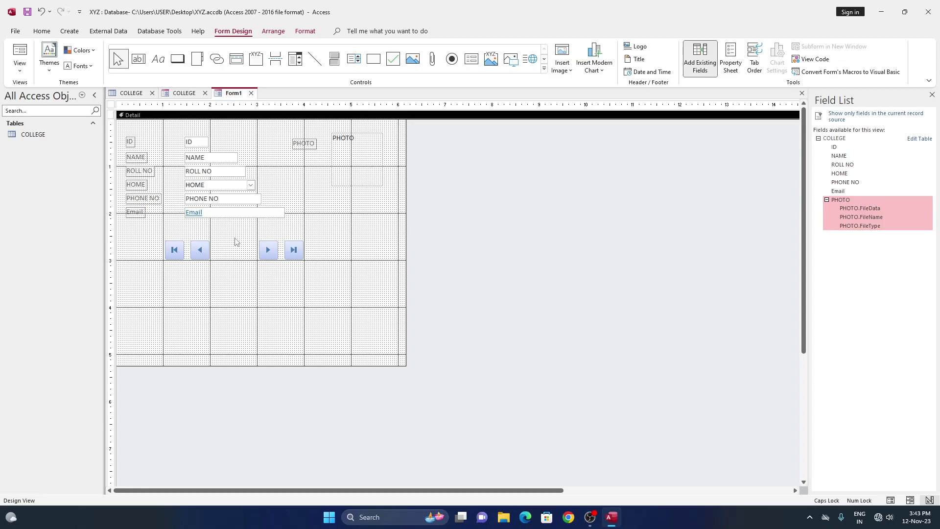
{"action": "left_click", "coordinate": [182, 66]}
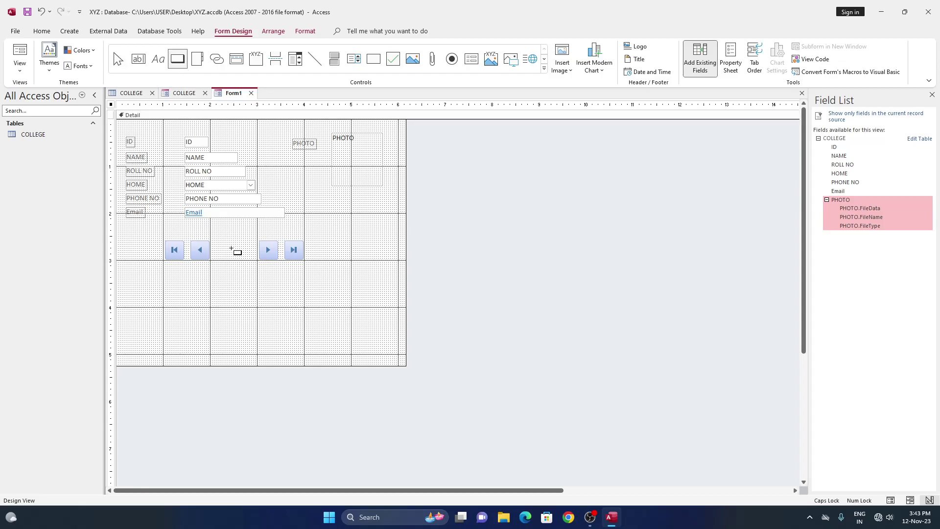
{"action": "left_click", "coordinate": [230, 249]}
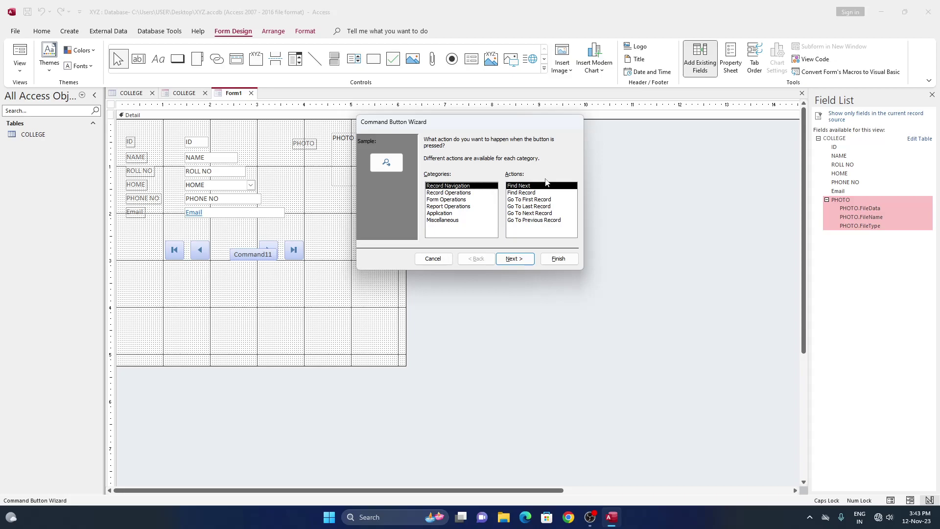
{"action": "left_click", "coordinate": [467, 199]}
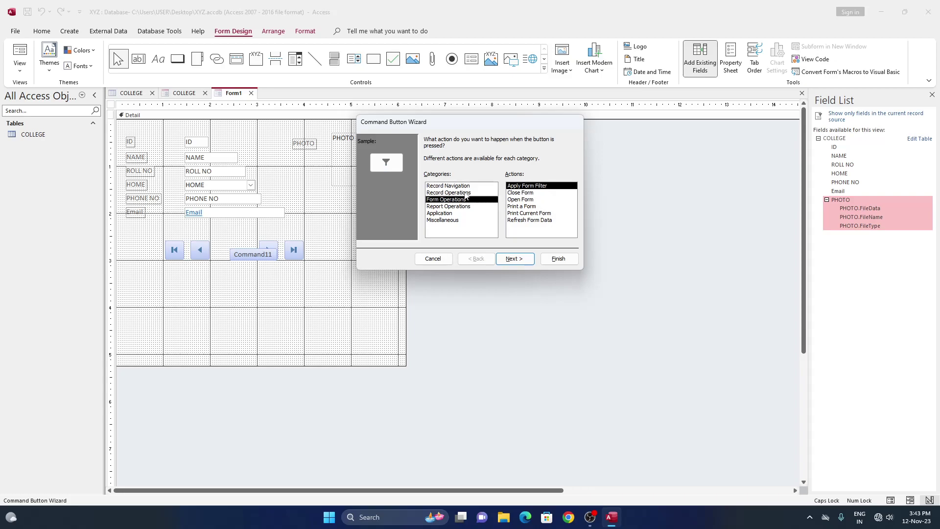
{"action": "left_click", "coordinate": [460, 207]}
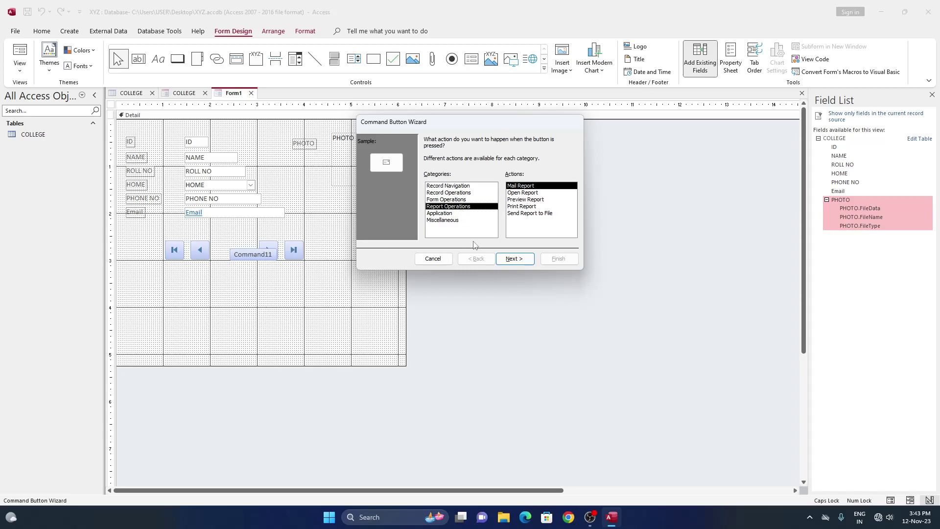
{"action": "left_click", "coordinate": [523, 199]}
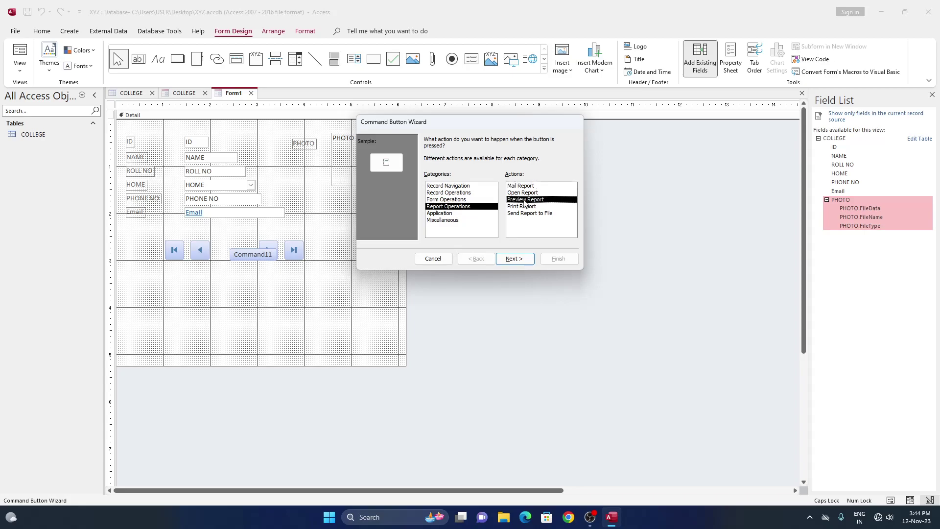
{"action": "left_click", "coordinate": [513, 259]}
{"action": "left_click", "coordinate": [513, 259]}
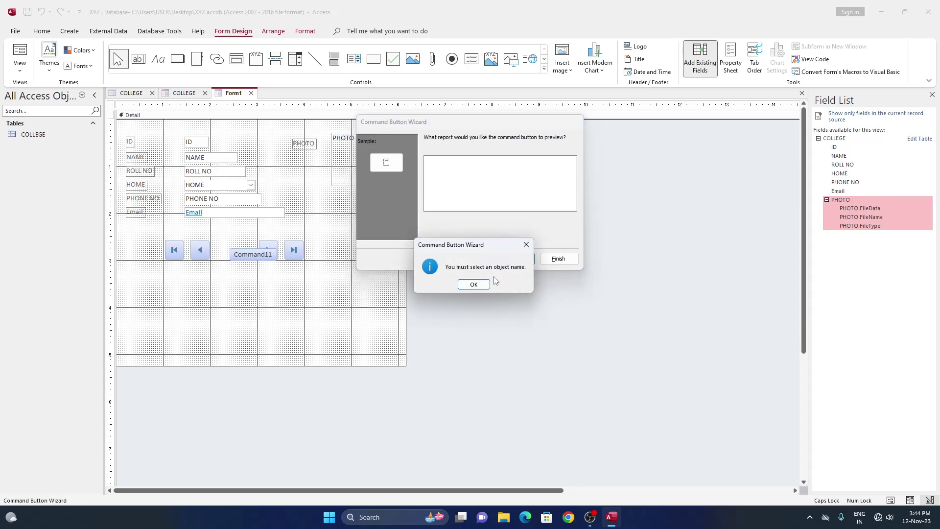
{"action": "left_click", "coordinate": [473, 284]}
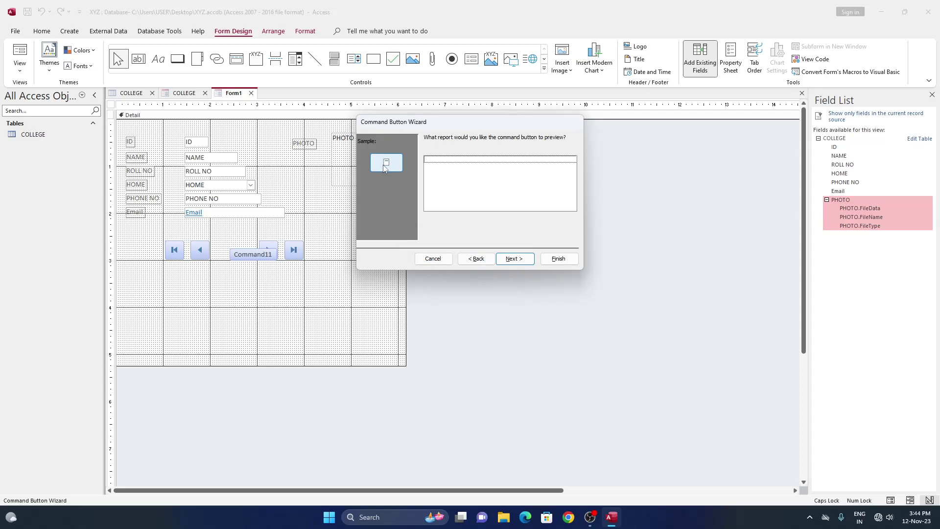
{"action": "left_click", "coordinate": [476, 258]}
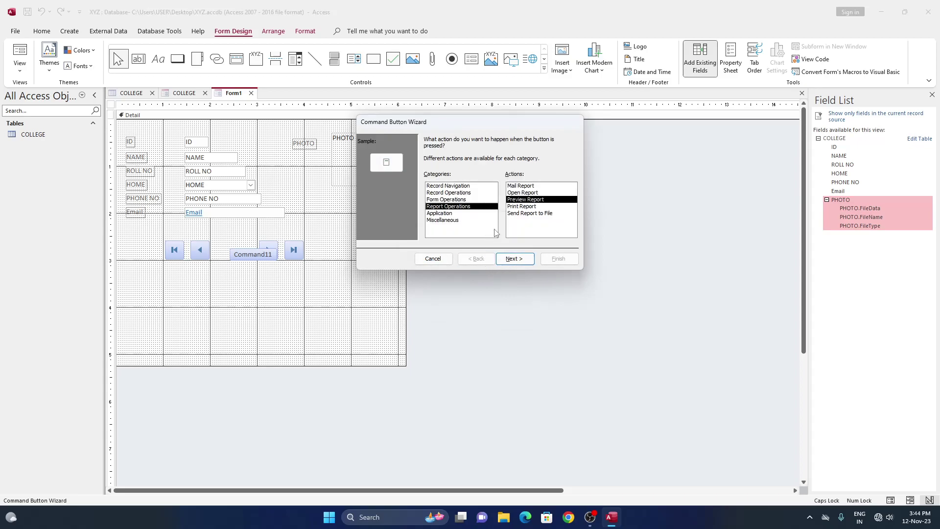
Set the button to Record Operations > Delete Record with a picture and line it up.
{"action": "left_click", "coordinate": [249, 261]}
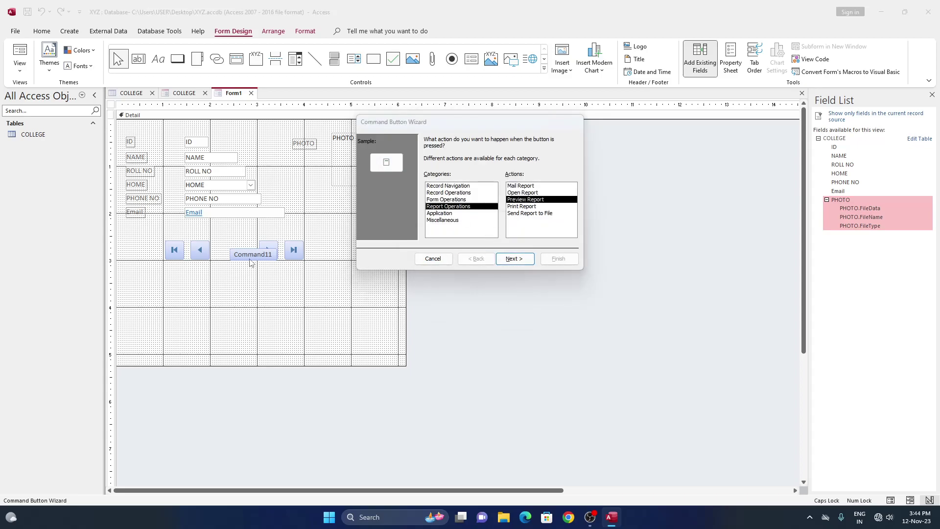
{"action": "left_click", "coordinate": [449, 201]}
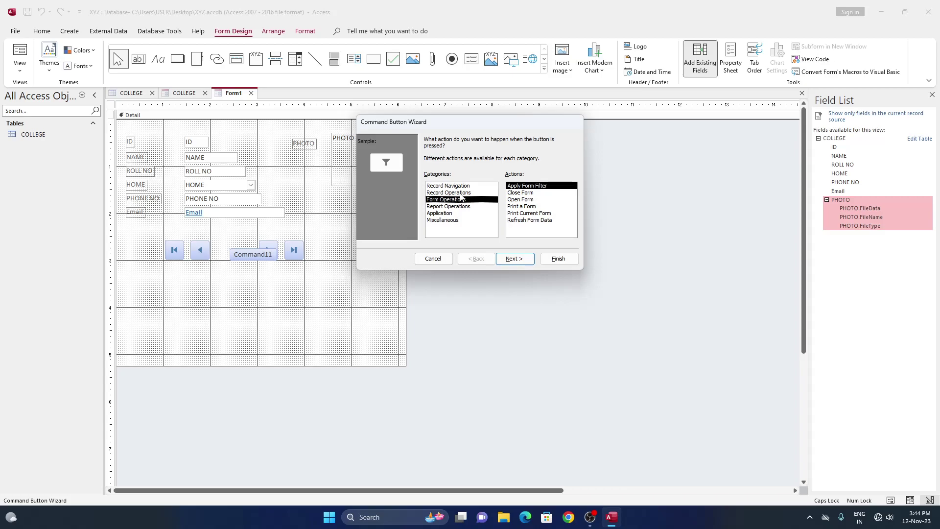
{"action": "left_click", "coordinate": [462, 194]}
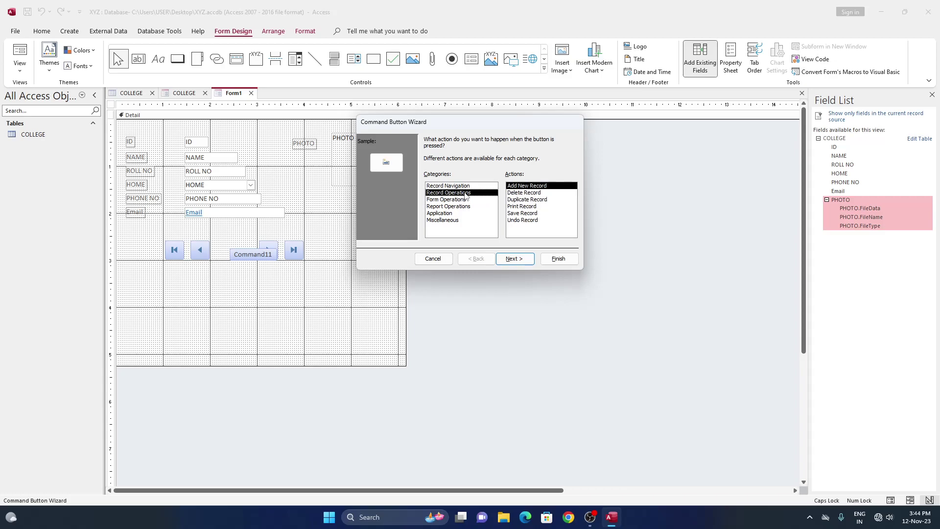
{"action": "left_click", "coordinate": [519, 194]}
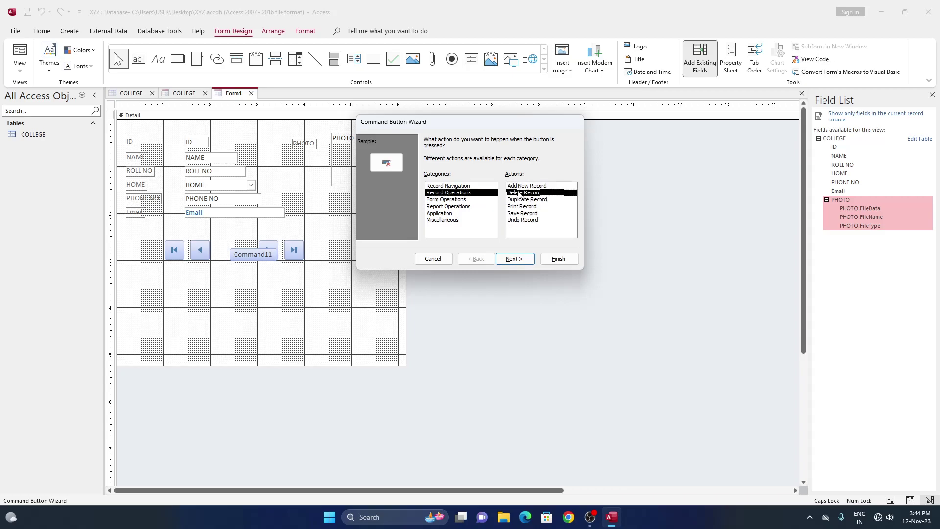
{"action": "left_click", "coordinate": [514, 260]}
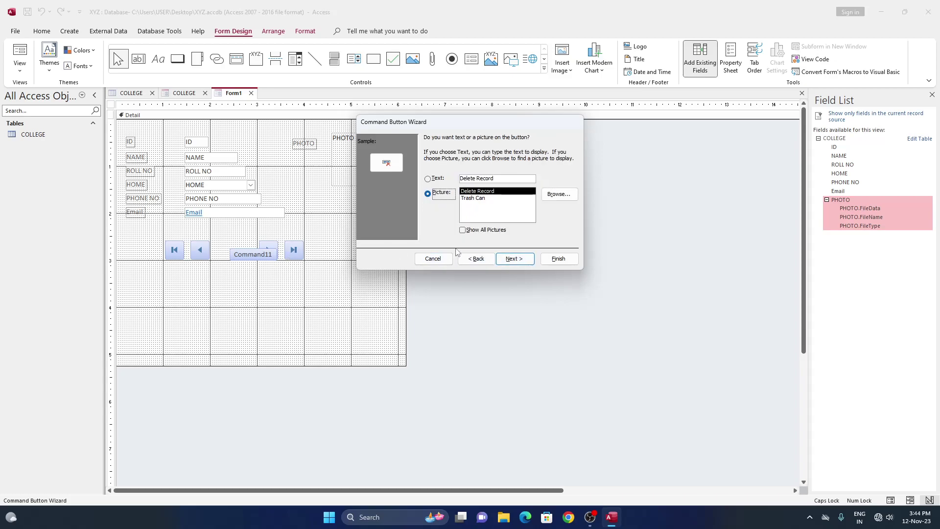
{"action": "left_click", "coordinate": [515, 259]}
{"action": "left_click", "coordinate": [559, 259]}
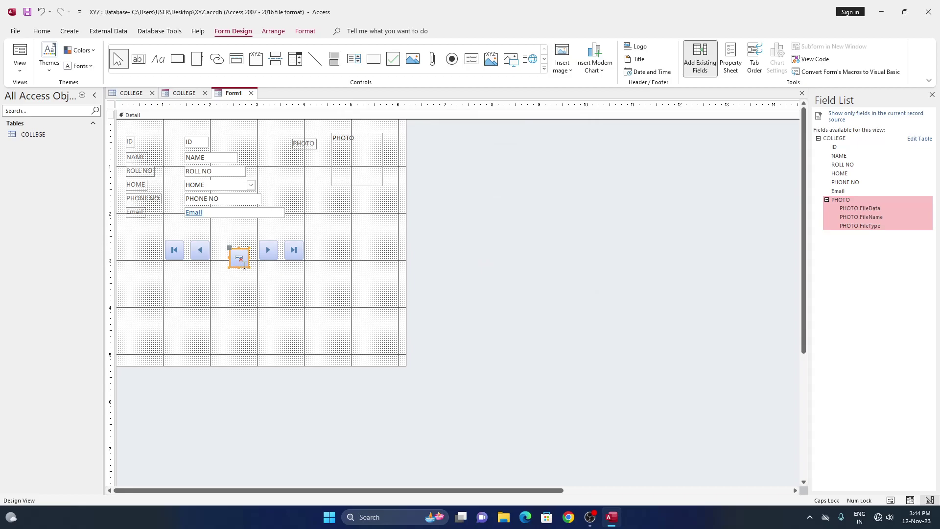
{"action": "left_click_drag", "start_coordinate": [244, 266], "coordinate": [239, 259]}
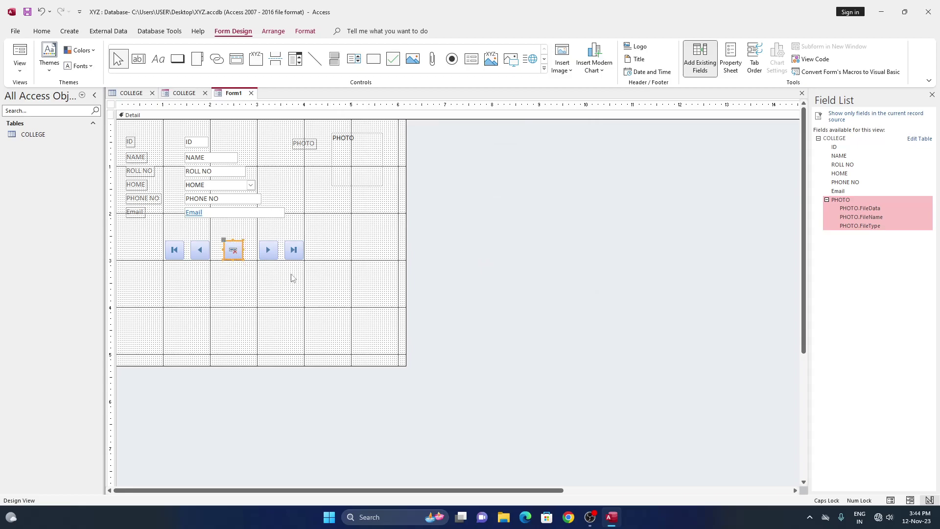
Check the alignment of the five buttons, then select the Detail section.
{"action": "left_click", "coordinate": [240, 289]}
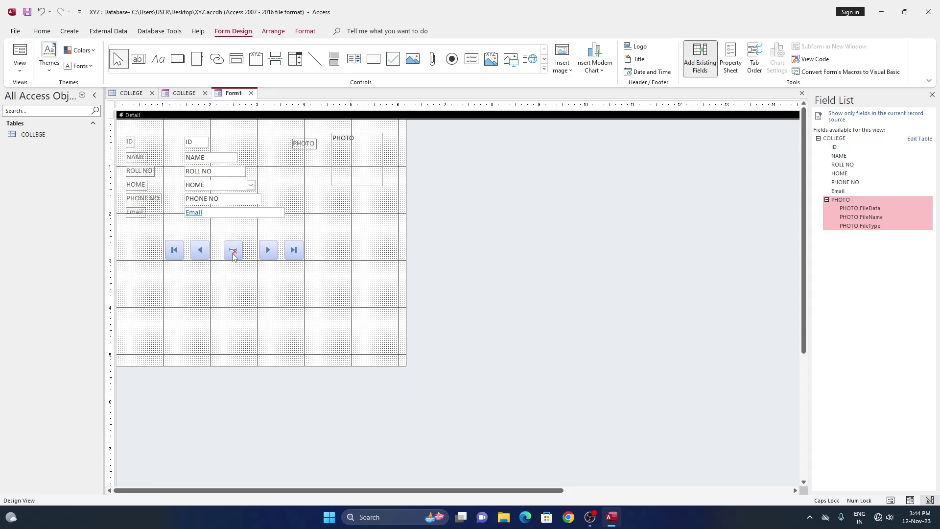
{"action": "left_click", "coordinate": [294, 250]}
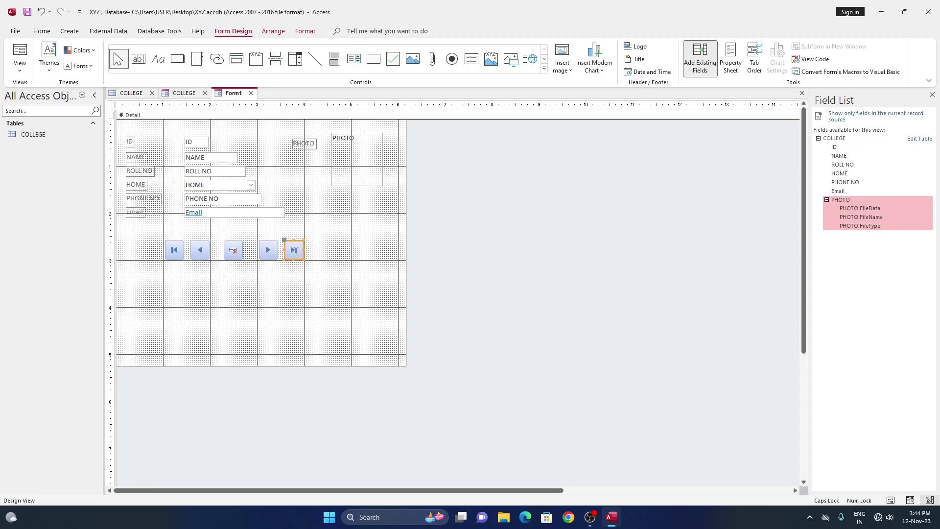
{"action": "left_click", "coordinate": [174, 252]}
{"action": "left_click", "coordinate": [197, 252]}
{"action": "left_click", "coordinate": [273, 255]}
{"action": "left_click", "coordinate": [165, 301]}
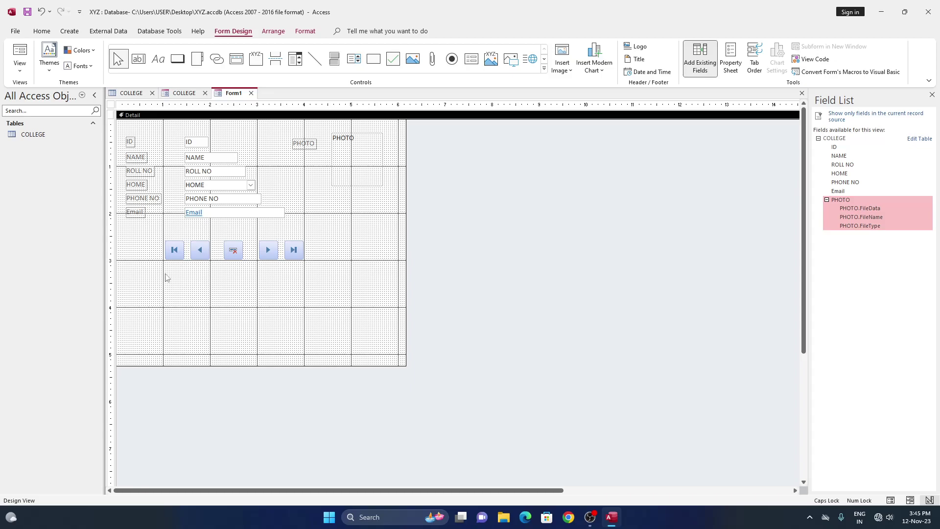
Fill the Detail section with the yellow standard colour via Format > Shape Fill.
{"action": "left_click", "coordinate": [304, 31]}
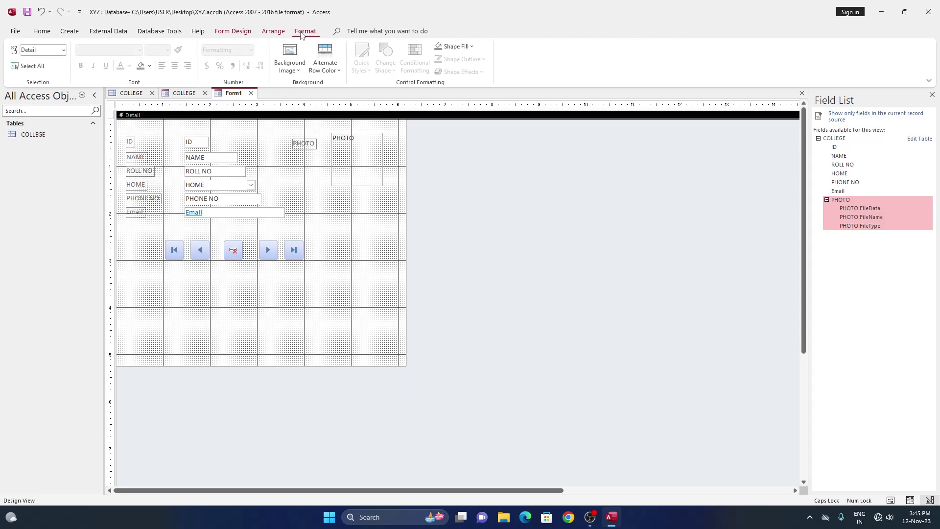
{"action": "left_click", "coordinate": [297, 72]}
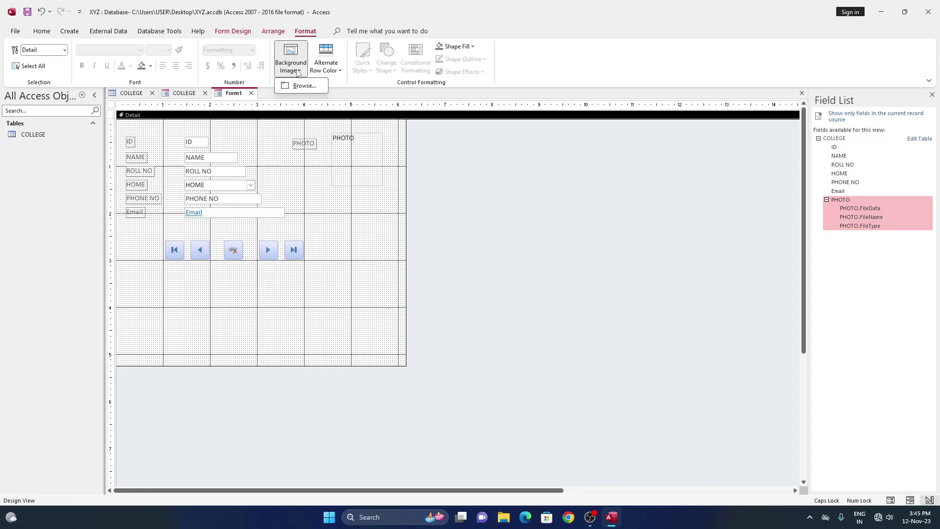
{"action": "left_click", "coordinate": [472, 47]}
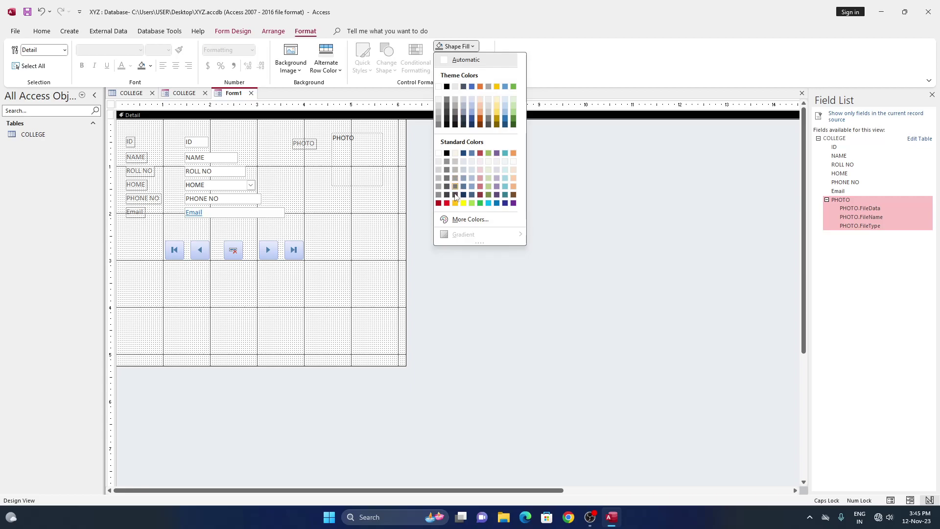
{"action": "left_click", "coordinate": [464, 204]}
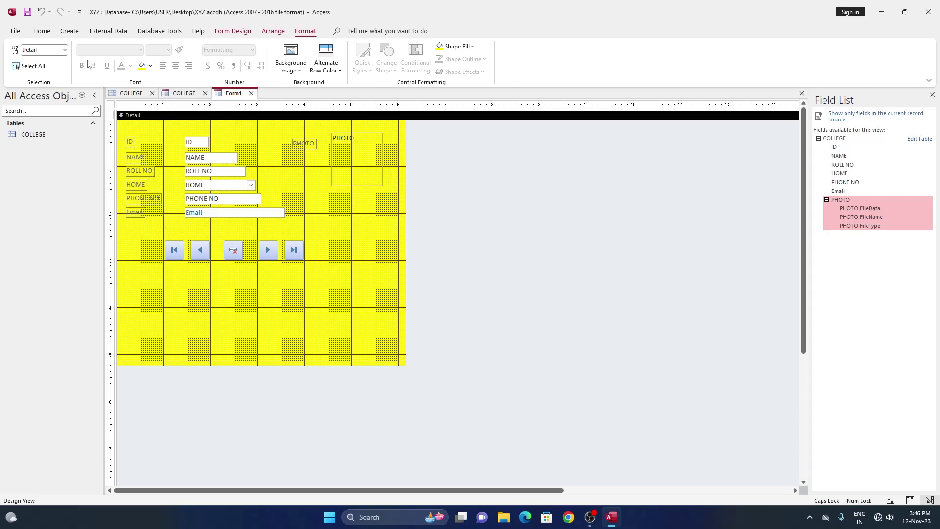
{"action": "left_click", "coordinate": [41, 31]}
Switch Form1 to Form View and return to Access from the browser the Email link opened.
{"action": "left_click", "coordinate": [19, 71]}
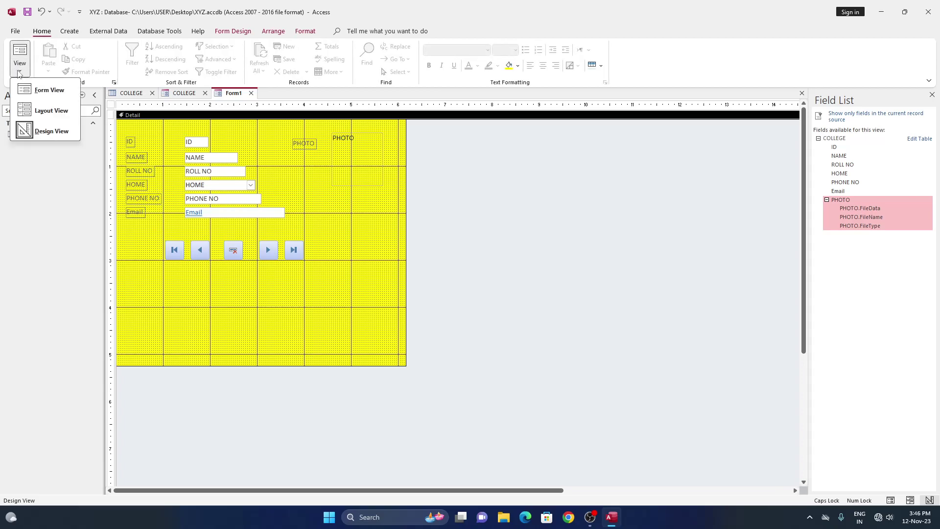
{"action": "left_click", "coordinate": [39, 92]}
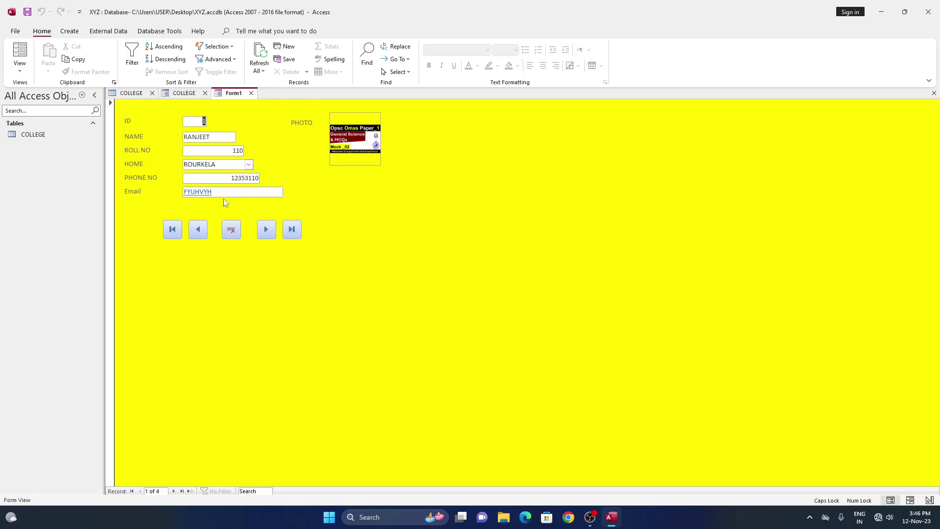
{"action": "left_click", "coordinate": [201, 192]}
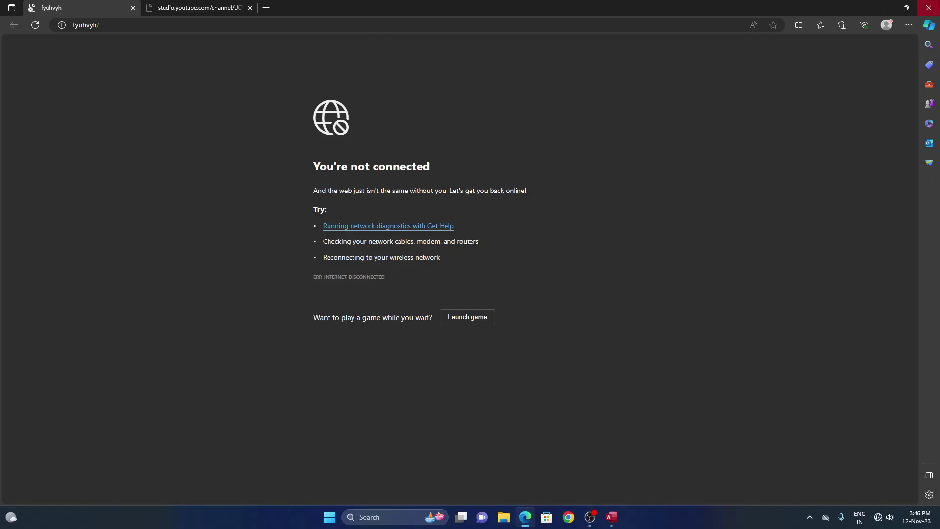
{"action": "key", "text": "alt+Tab"}
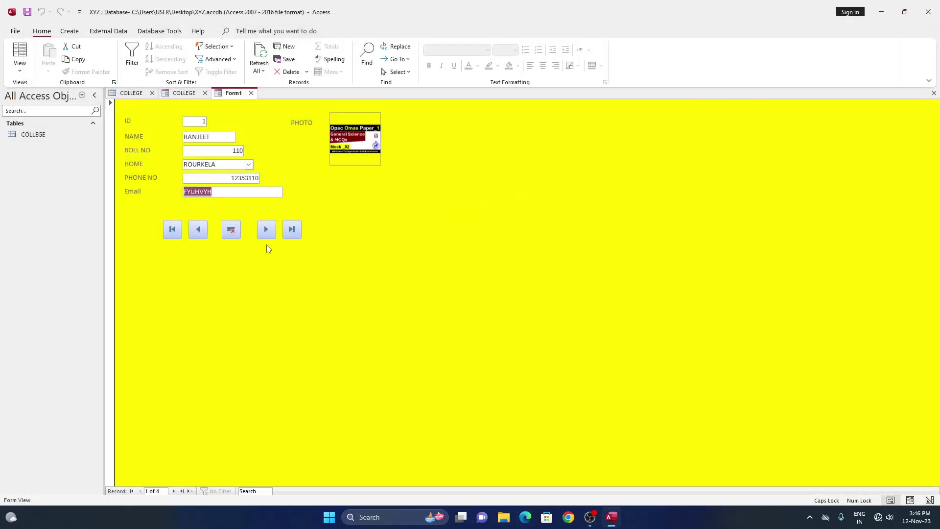
Step with Next to a blank record, back to NANDA with Previous, and peek at the COLLEGE table.
{"action": "left_click", "coordinate": [265, 234]}
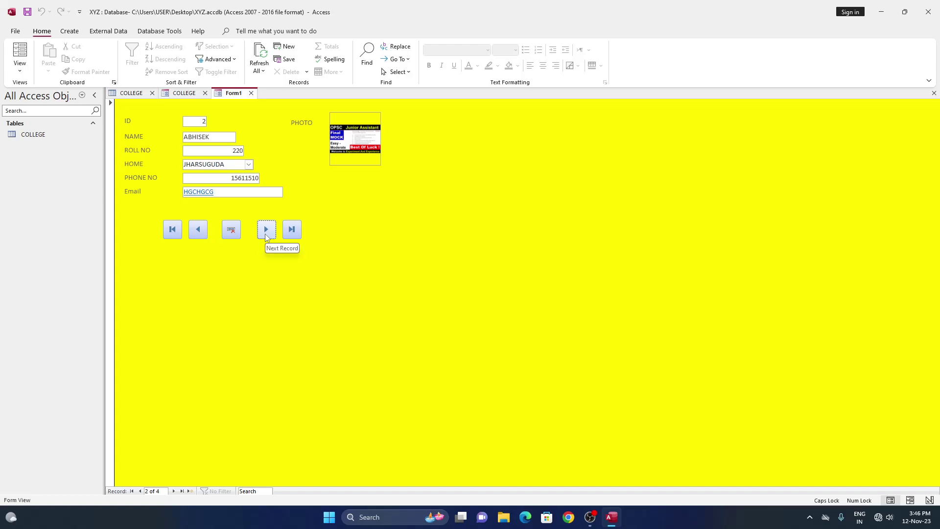
{"action": "left_click", "coordinate": [266, 234]}
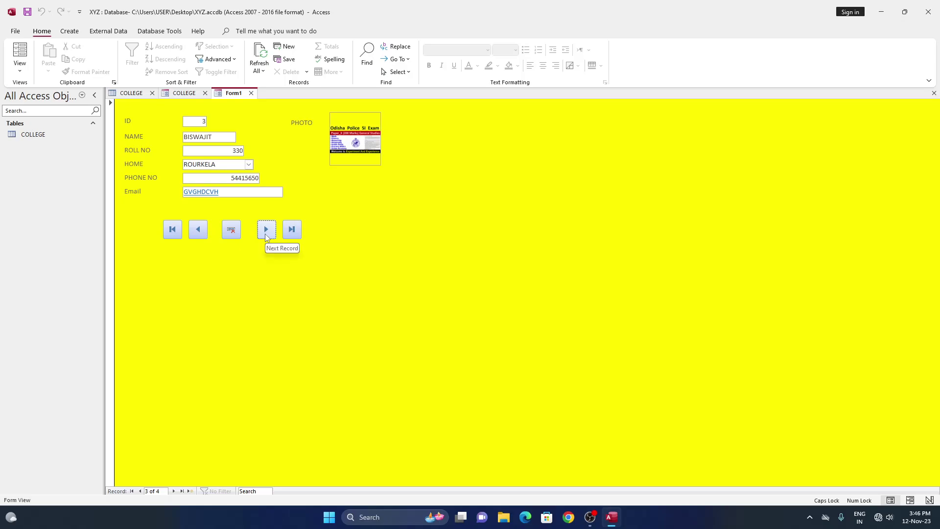
{"action": "left_click", "coordinate": [266, 233]}
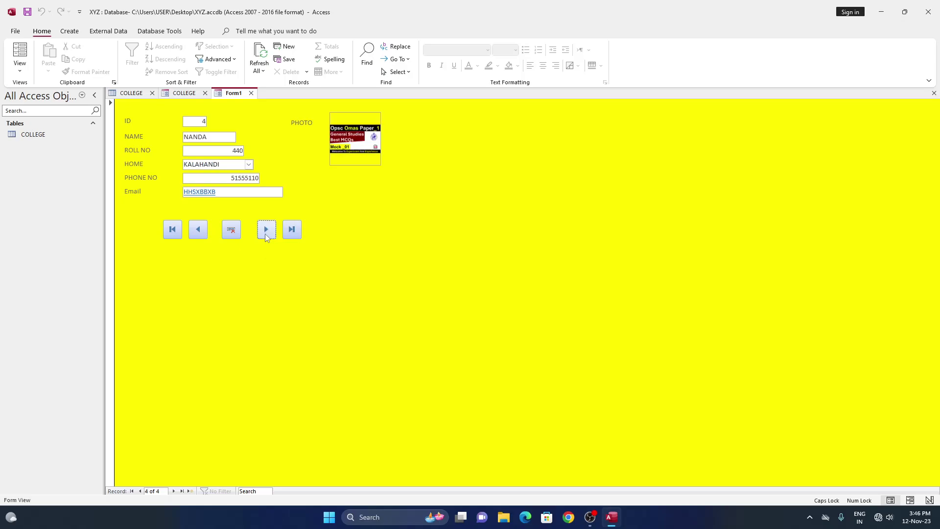
{"action": "left_click", "coordinate": [265, 233]}
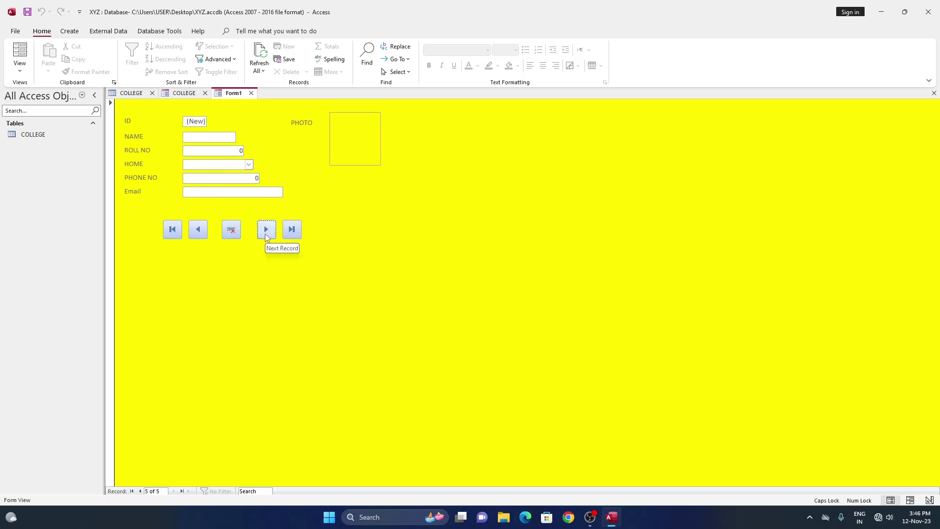
{"action": "left_click", "coordinate": [205, 235]}
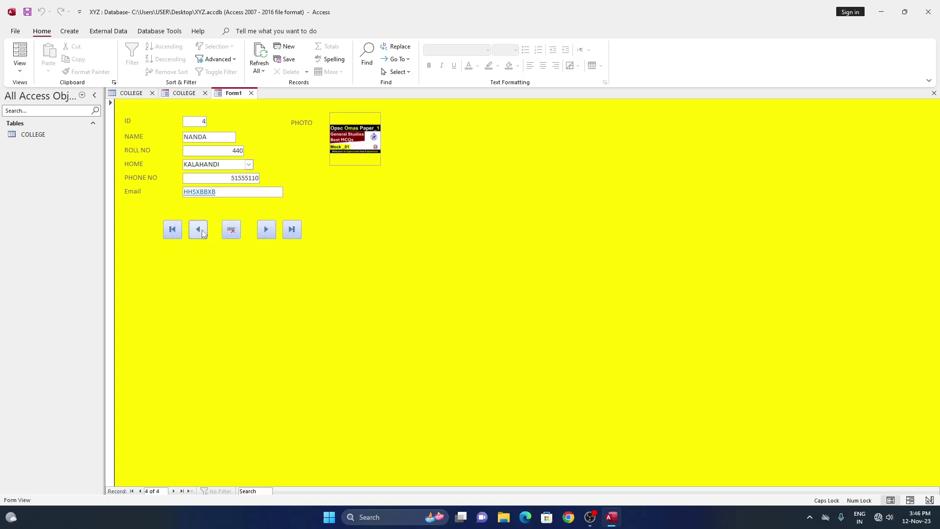
{"action": "left_click", "coordinate": [134, 93]}
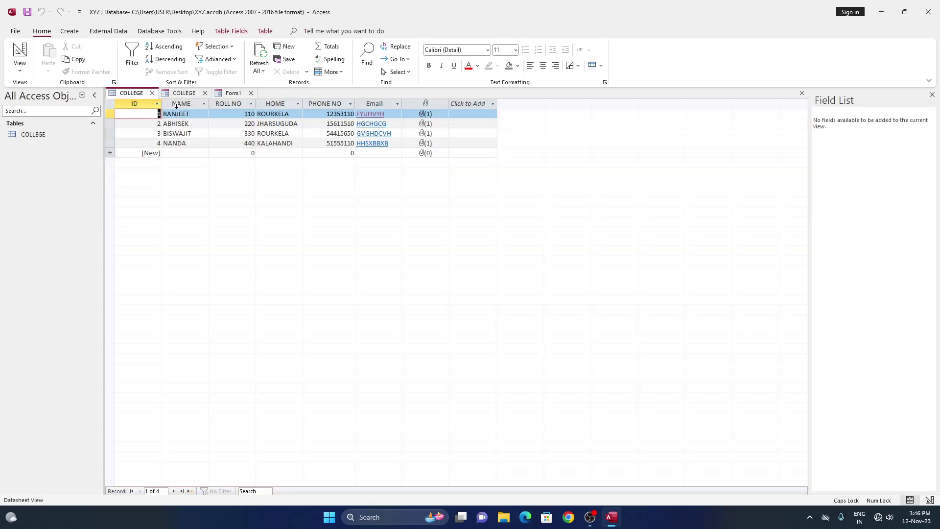
{"action": "left_click", "coordinate": [231, 95]}
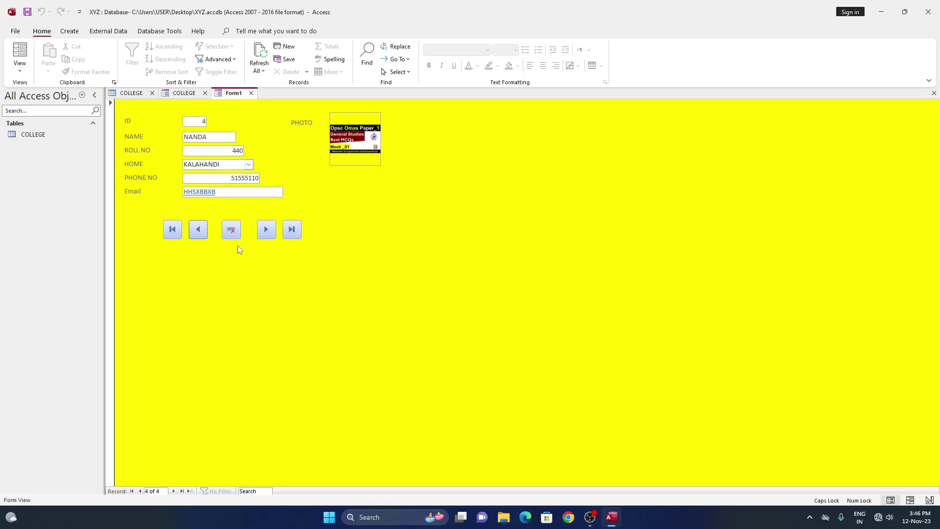
Jump to the first record, RANJEET, and dismiss the can't-go-to-record warning.
{"action": "left_click", "coordinate": [197, 234]}
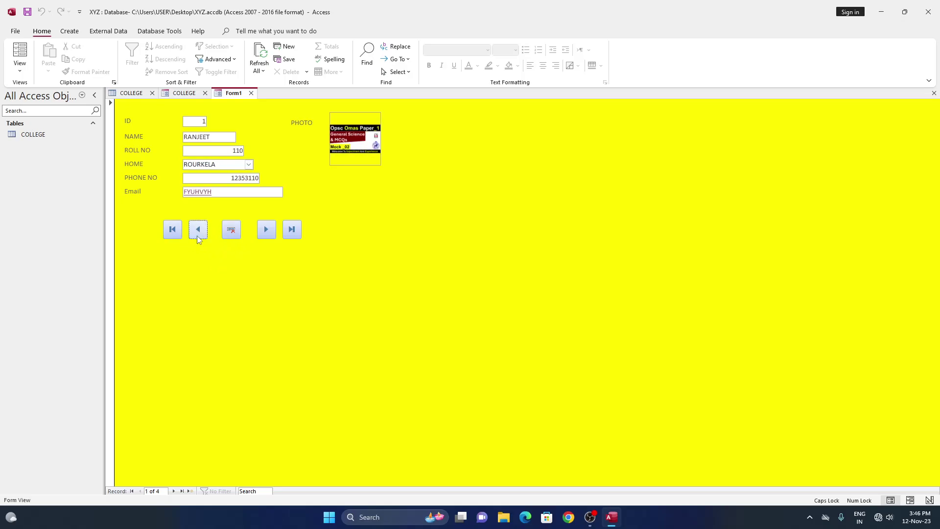
{"action": "left_click", "coordinate": [195, 236]}
{"action": "left_click", "coordinate": [466, 200]}
{"action": "left_click", "coordinate": [68, 32]}
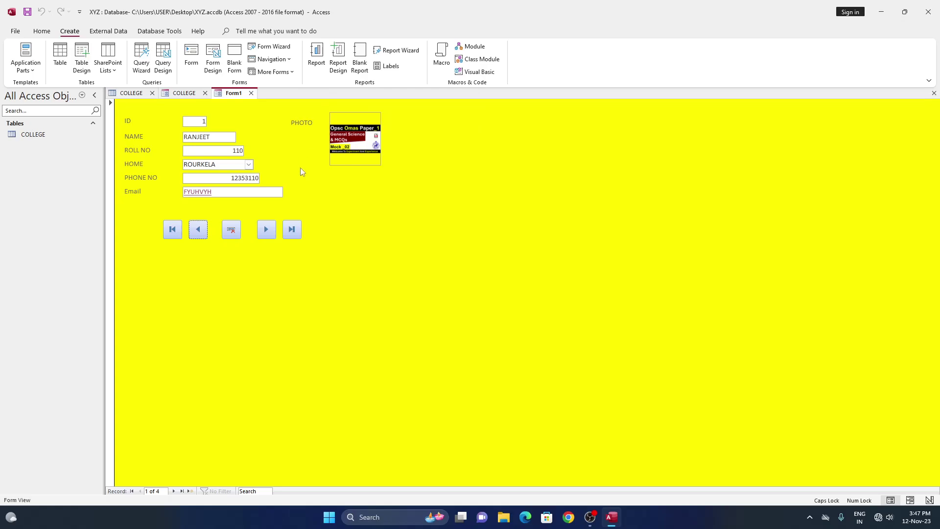
Generate a quick COLLEGE report, adjust the ID column width, and save it as Form1 when closing.
{"action": "left_click", "coordinate": [315, 58]}
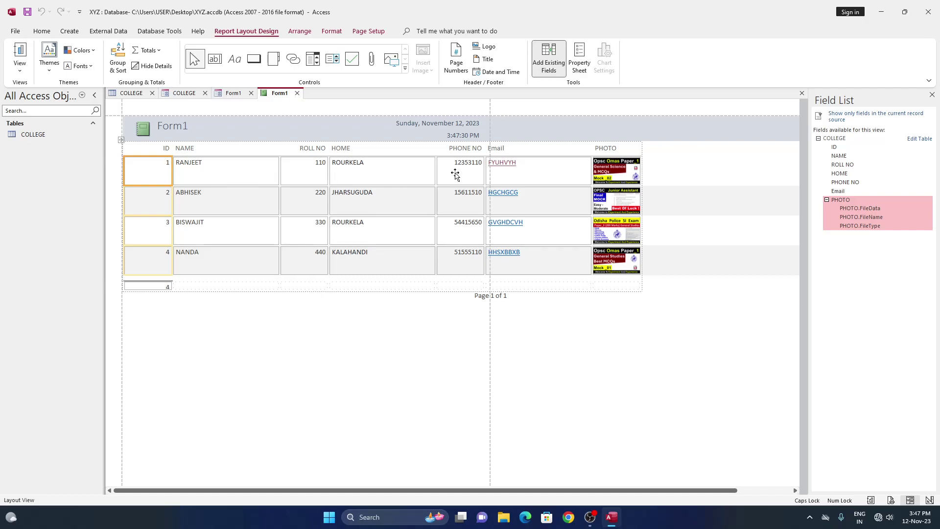
{"action": "left_click", "coordinate": [437, 173]}
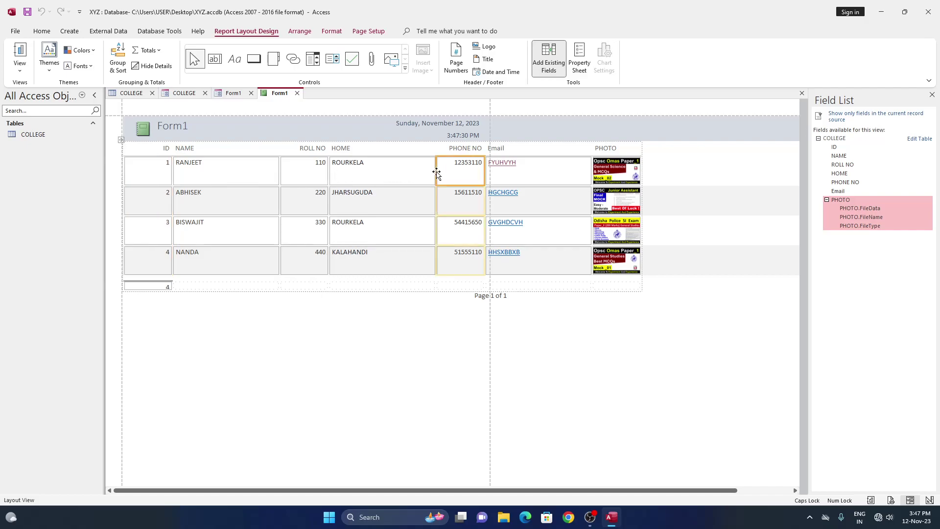
{"action": "left_click", "coordinate": [257, 174]}
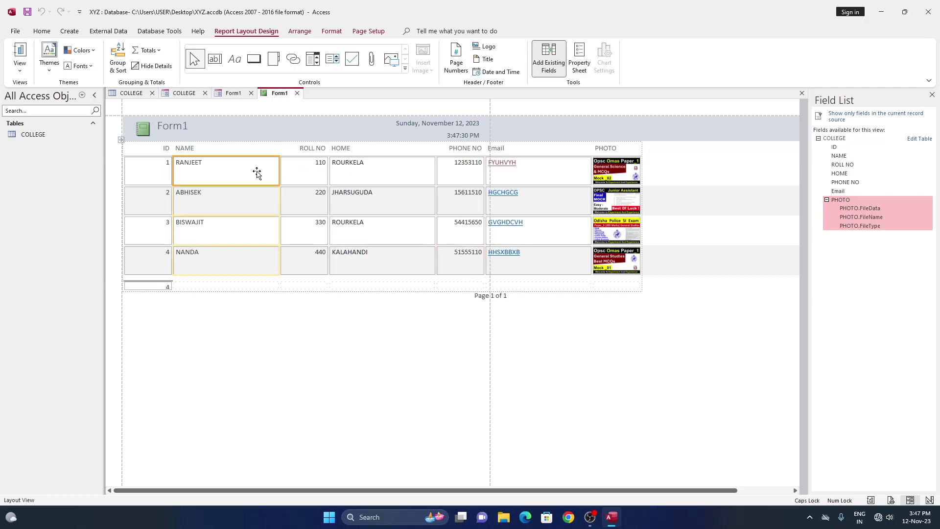
{"action": "left_click", "coordinate": [165, 177]}
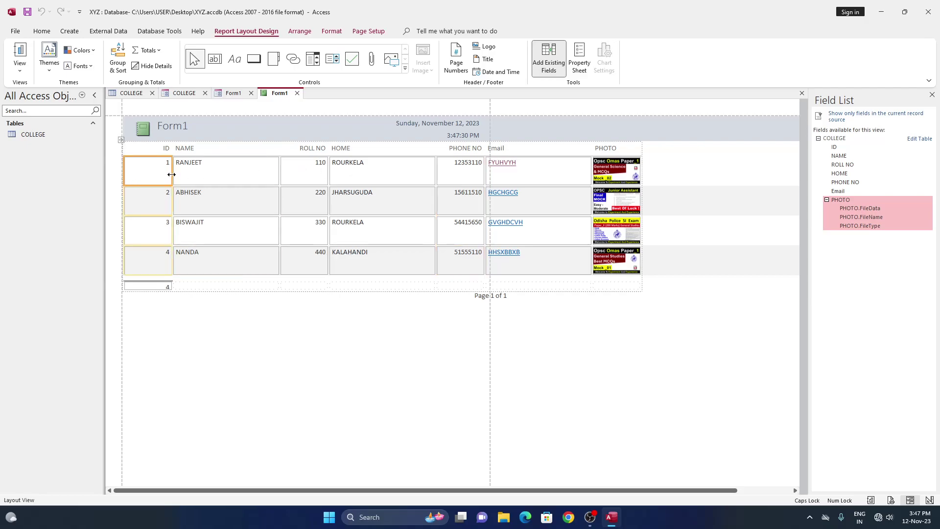
{"action": "left_click_drag", "start_coordinate": [171, 174], "coordinate": [173, 174]}
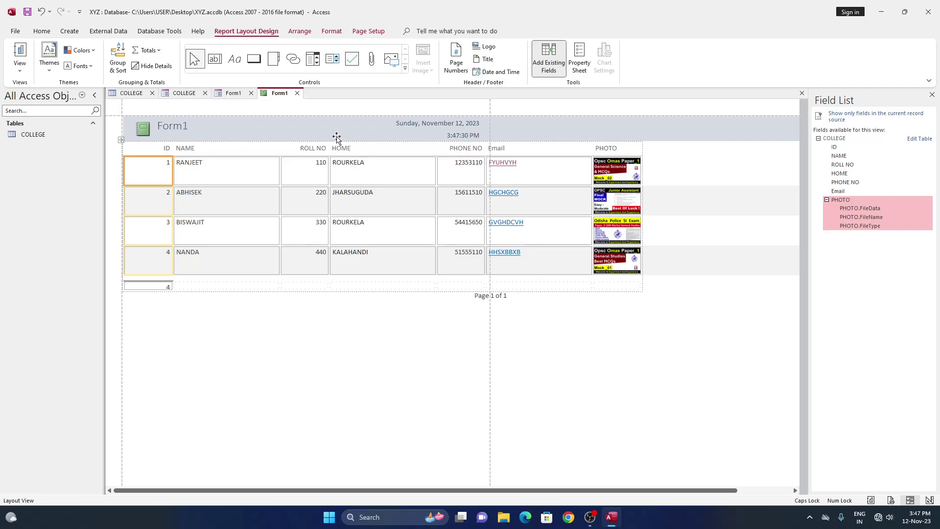
{"action": "left_click", "coordinate": [297, 93]}
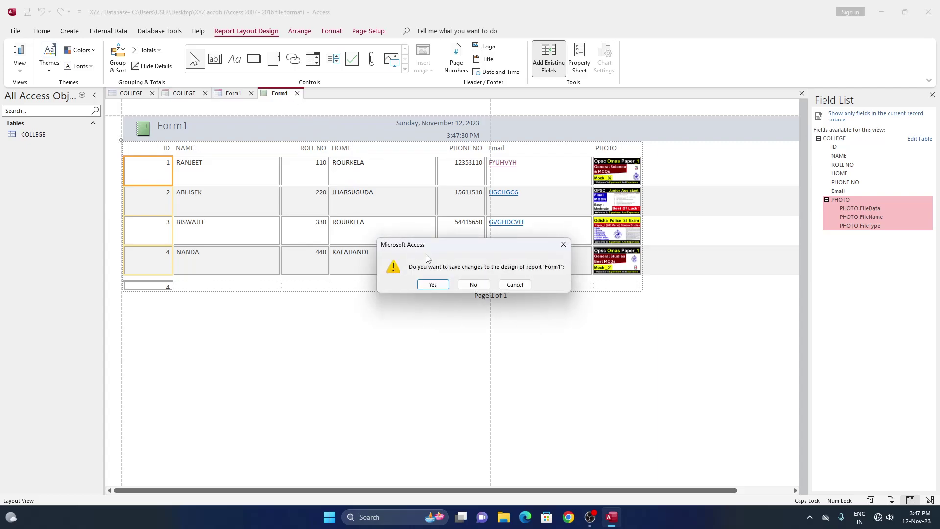
{"action": "left_click", "coordinate": [433, 285]}
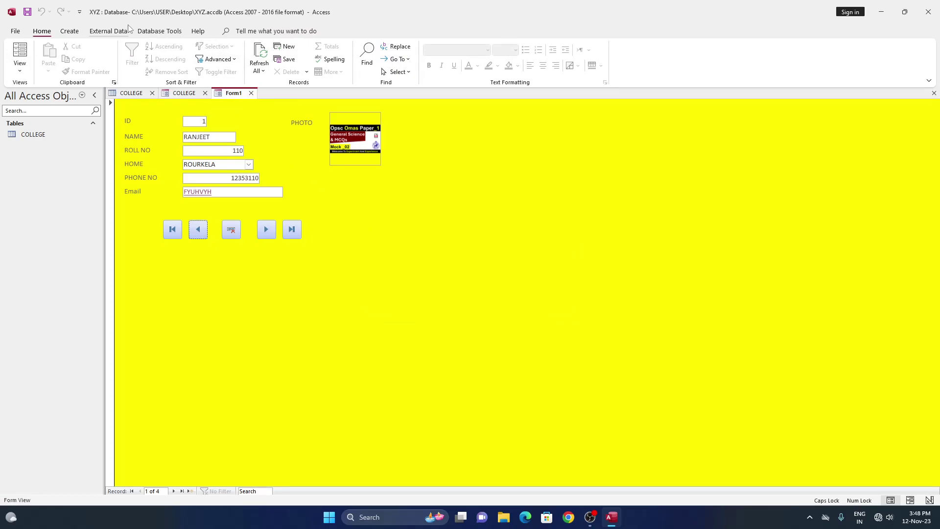
In the Report Wizard, add the ID, NAME, ROLL NO, HOME, PHONE NO, Email and PHOTO fields.
{"action": "left_click", "coordinate": [70, 31]}
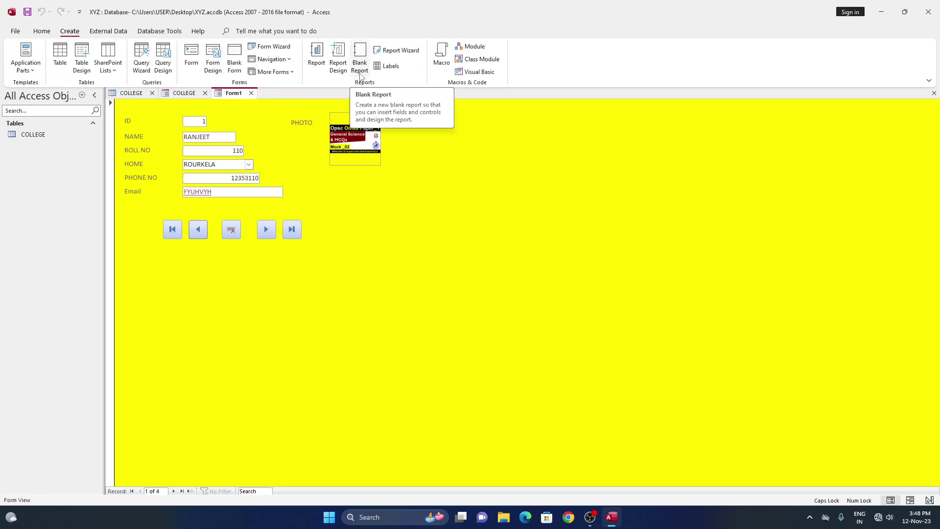
{"action": "left_click", "coordinate": [397, 50]}
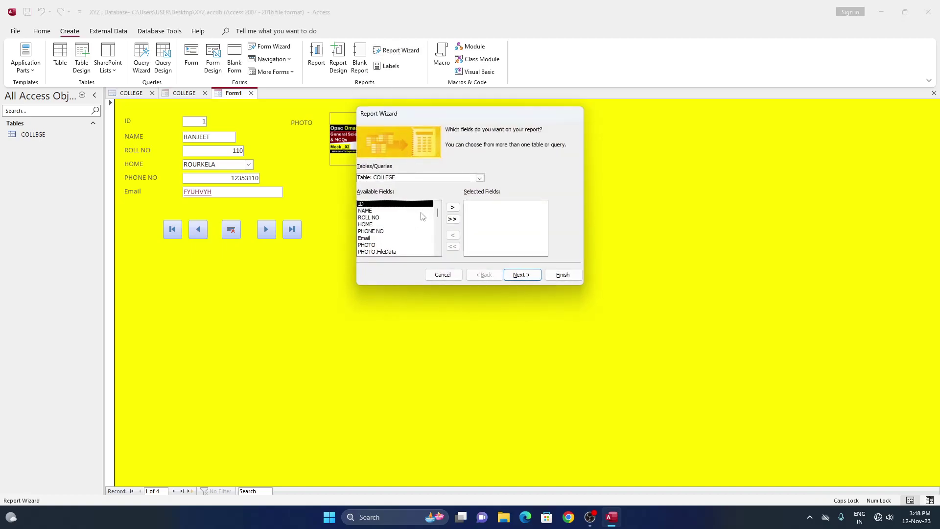
{"action": "mouse_move", "coordinate": [396, 227]}
{"action": "left_click", "coordinate": [452, 208]}
{"action": "left_click", "coordinate": [452, 207]}
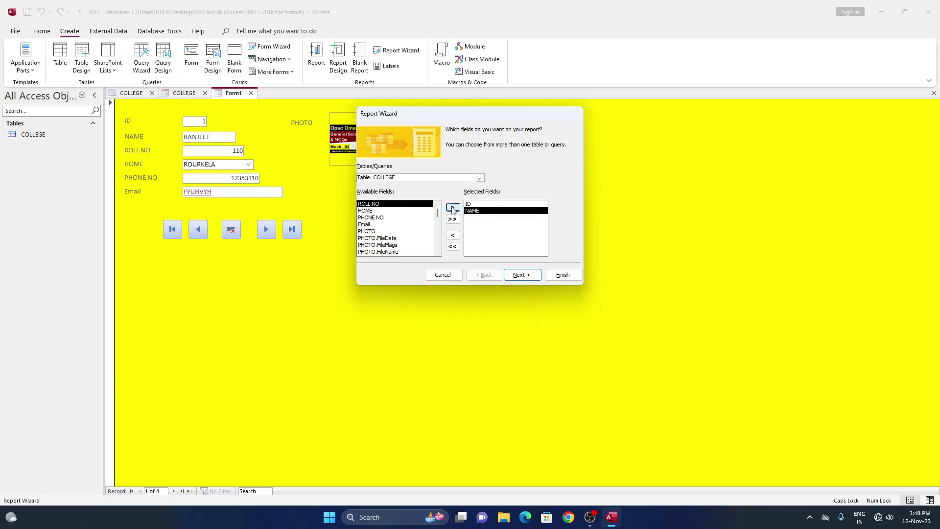
{"action": "left_click", "coordinate": [452, 208]}
{"action": "left_click", "coordinate": [453, 208]}
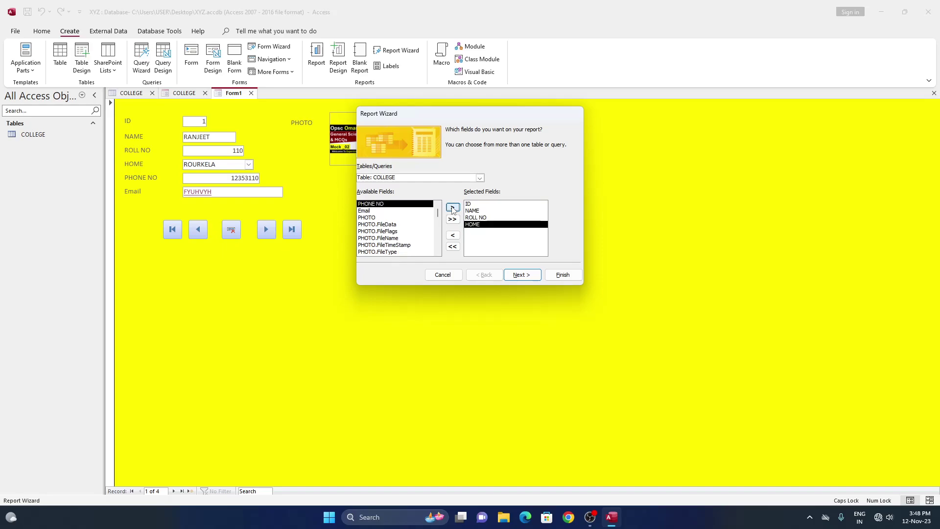
{"action": "left_click", "coordinate": [452, 207]}
{"action": "left_click", "coordinate": [452, 208]}
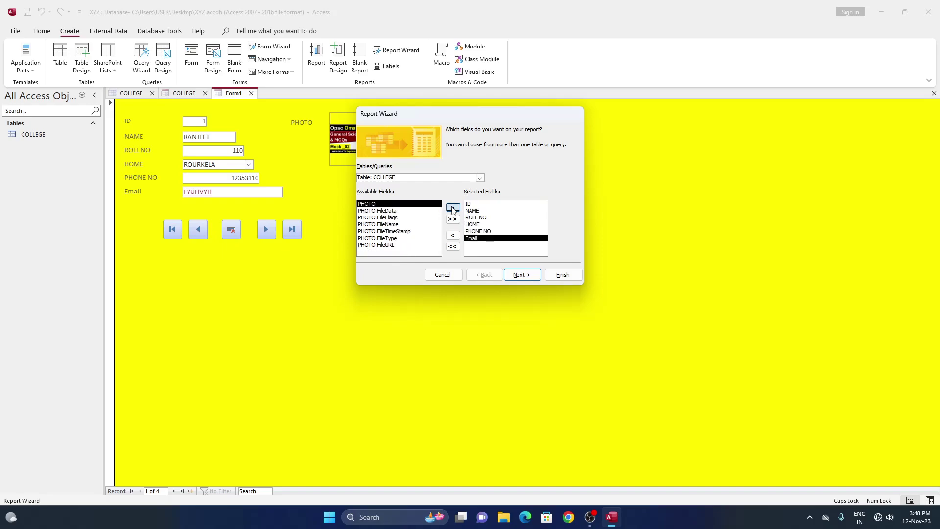
{"action": "left_click", "coordinate": [453, 209]}
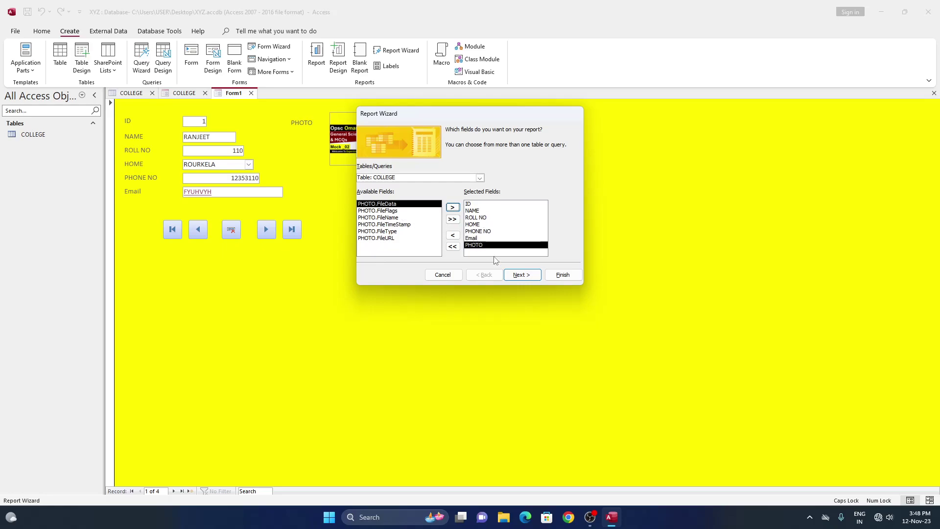
{"action": "left_click", "coordinate": [518, 277]}
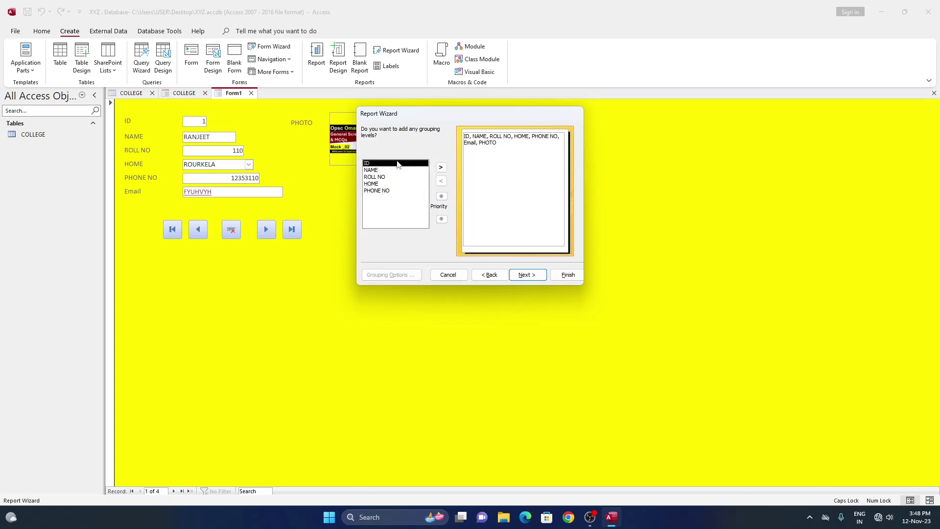
Add ID as the report's grouping level and leave the sort order blank.
{"action": "double_click", "coordinate": [397, 165]}
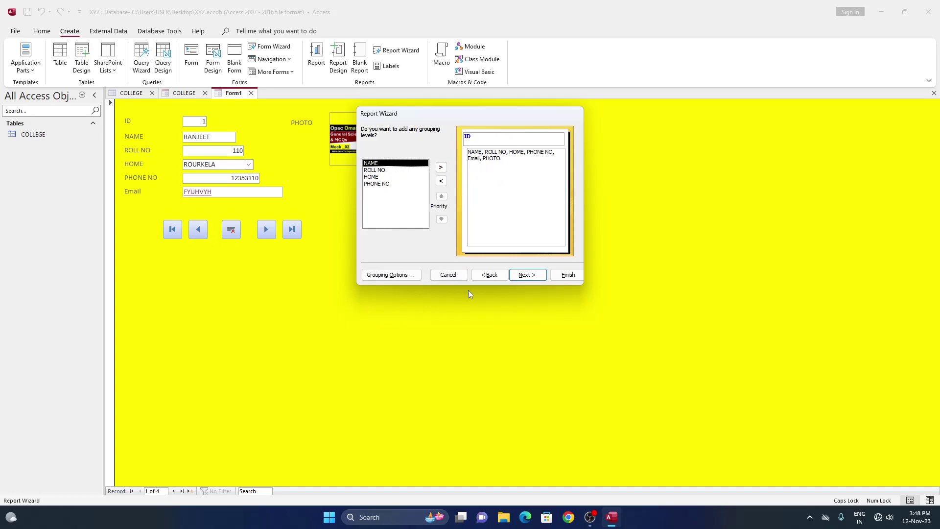
{"action": "left_click", "coordinate": [527, 275]}
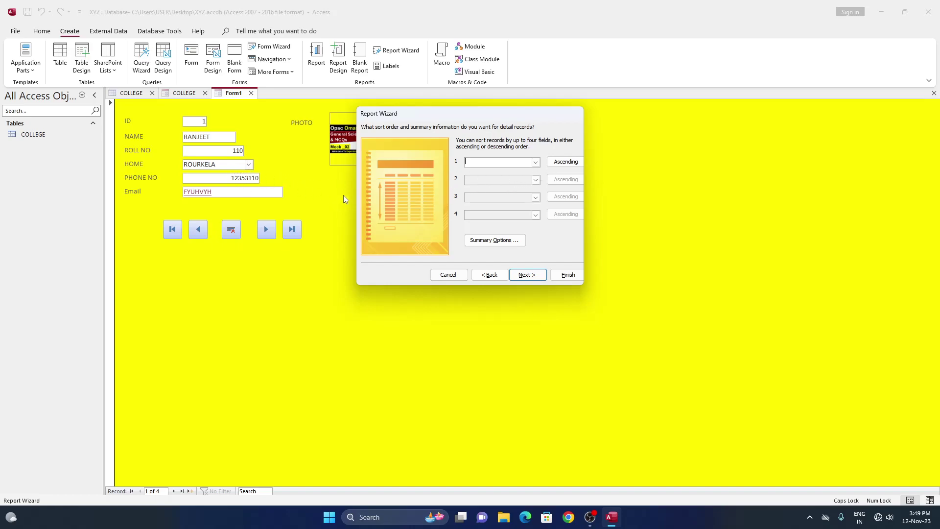
{"action": "left_click", "coordinate": [524, 275]}
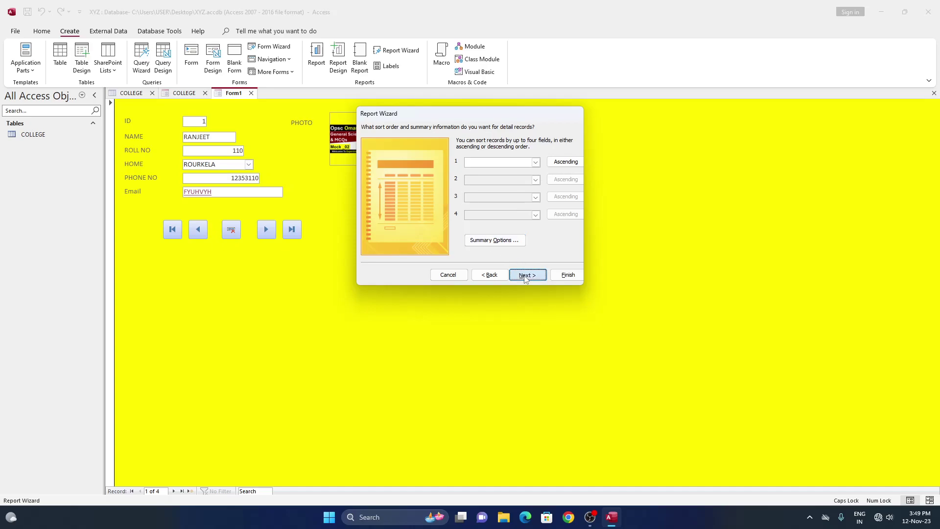
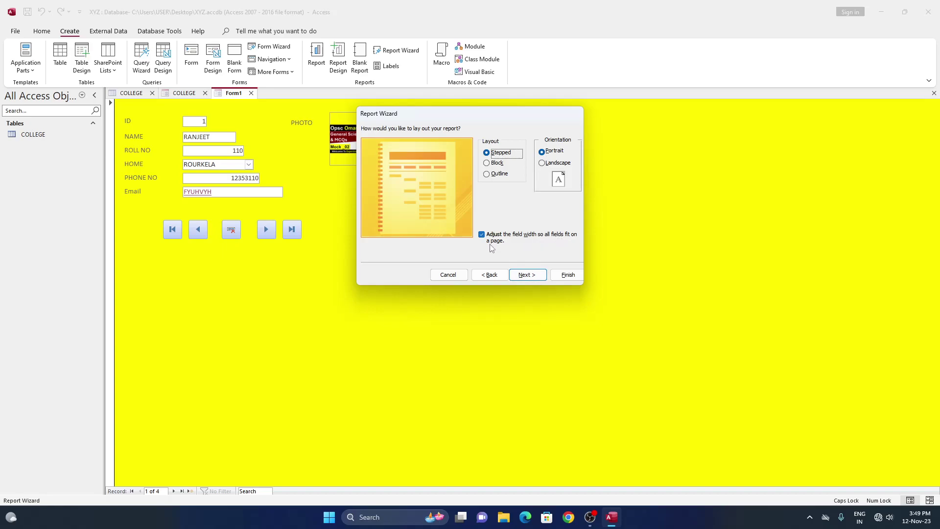
Move on to the title page and finish the Report Wizard with 'Preview the report' kept selected.
{"action": "left_click", "coordinate": [535, 276]}
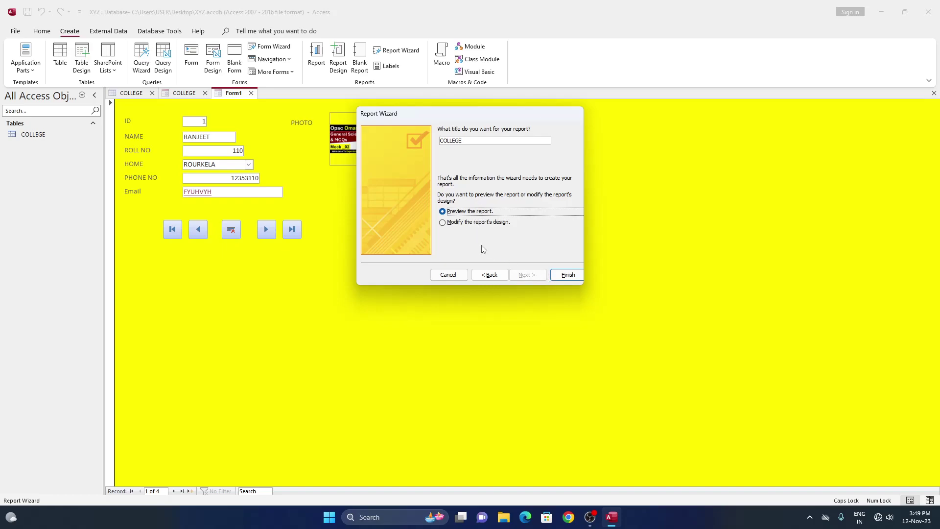
{"action": "left_click", "coordinate": [567, 274]}
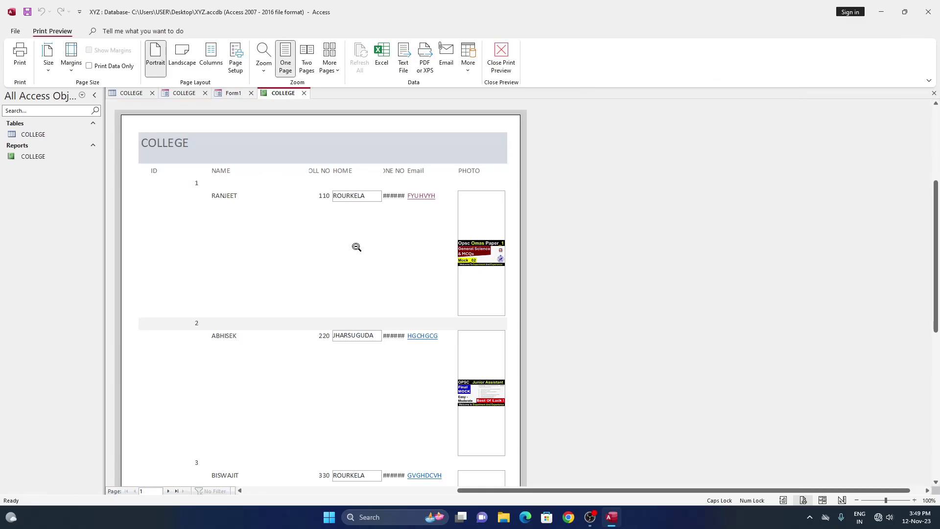
{"action": "scroll", "coordinate": [356, 247], "scroll_direction": "down", "scroll_amount": 1}
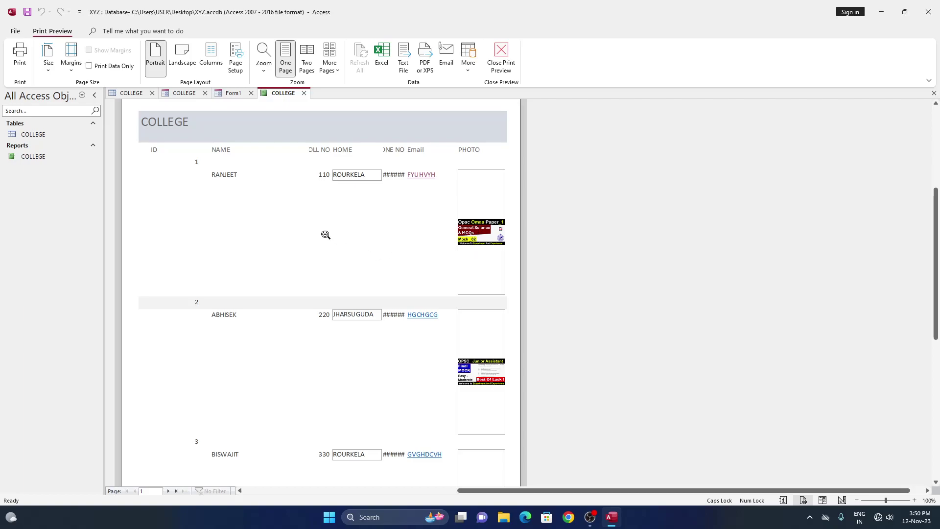
{"action": "scroll", "coordinate": [324, 234], "scroll_direction": "down", "scroll_amount": 3}
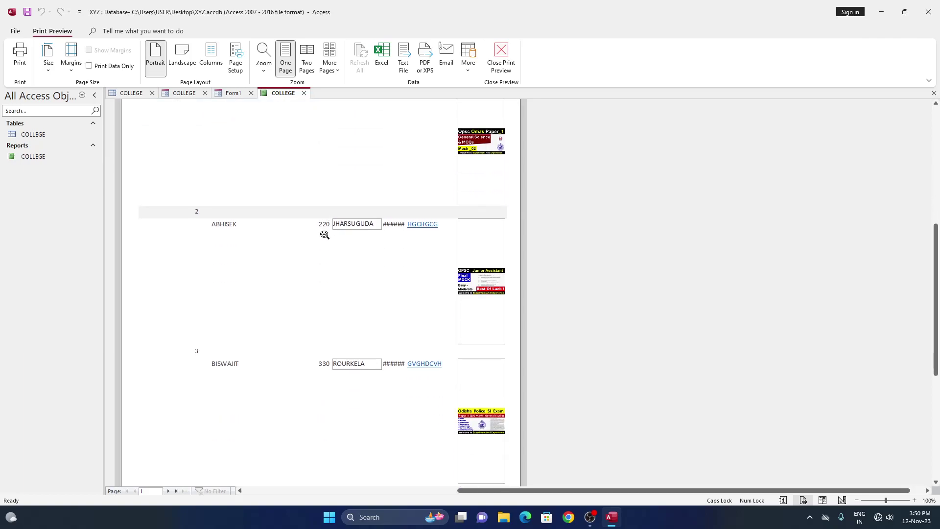
{"action": "scroll", "coordinate": [230, 362], "scroll_direction": "up", "scroll_amount": 4}
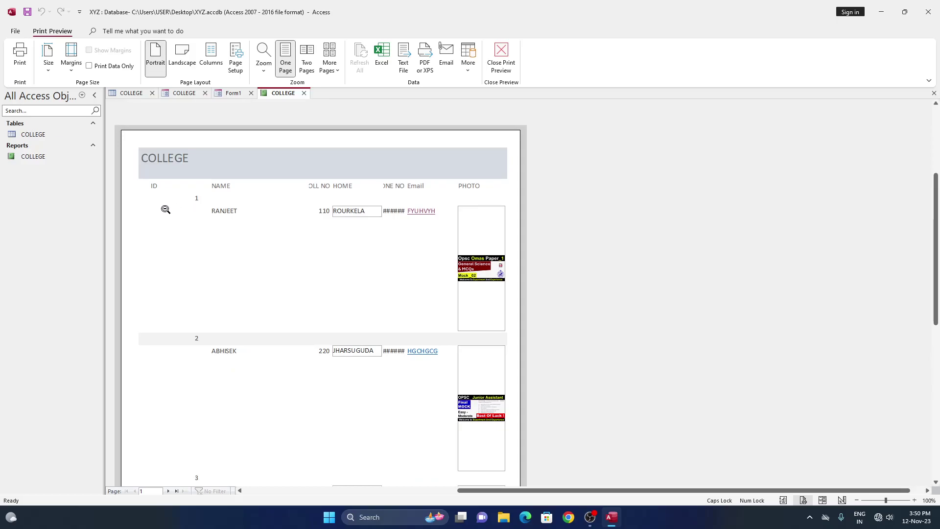
{"action": "left_click", "coordinate": [235, 208]}
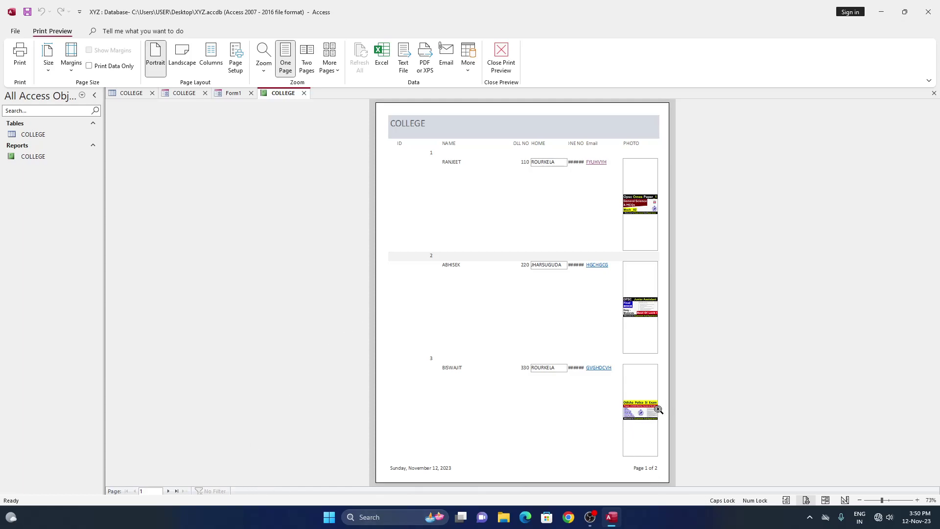
{"action": "left_click", "coordinate": [168, 491]}
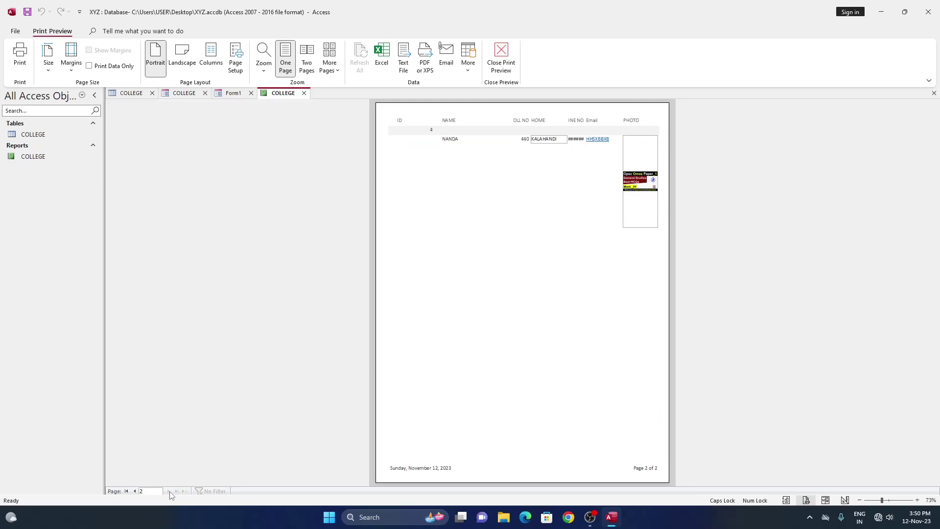
{"action": "left_click", "coordinate": [126, 491]}
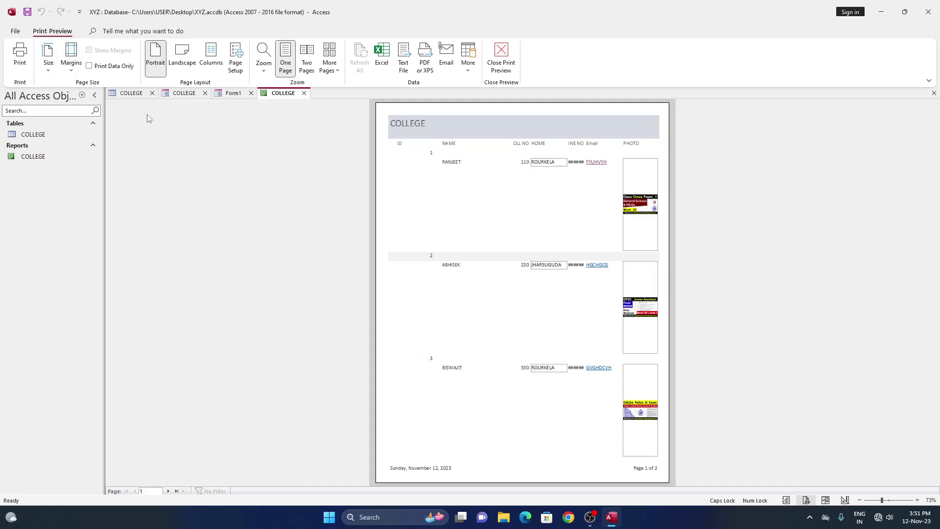
Switch the Form1 form to Design View.
{"action": "left_click", "coordinate": [223, 94]}
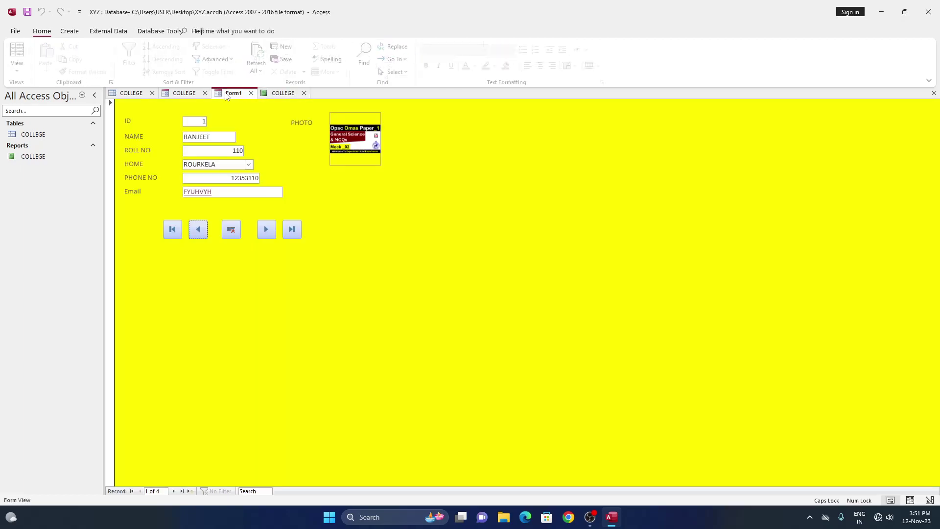
{"action": "left_click", "coordinate": [274, 94]}
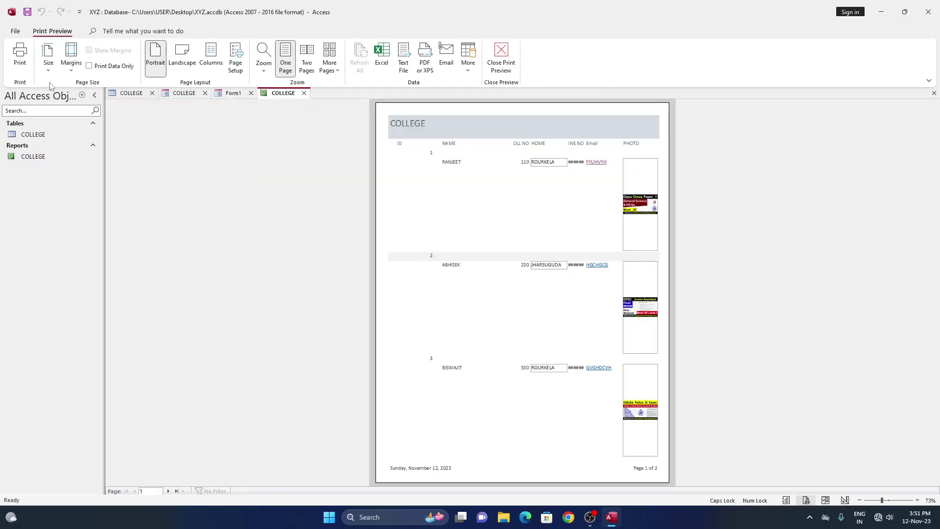
{"action": "left_click", "coordinate": [225, 94]}
{"action": "left_click", "coordinate": [20, 69]}
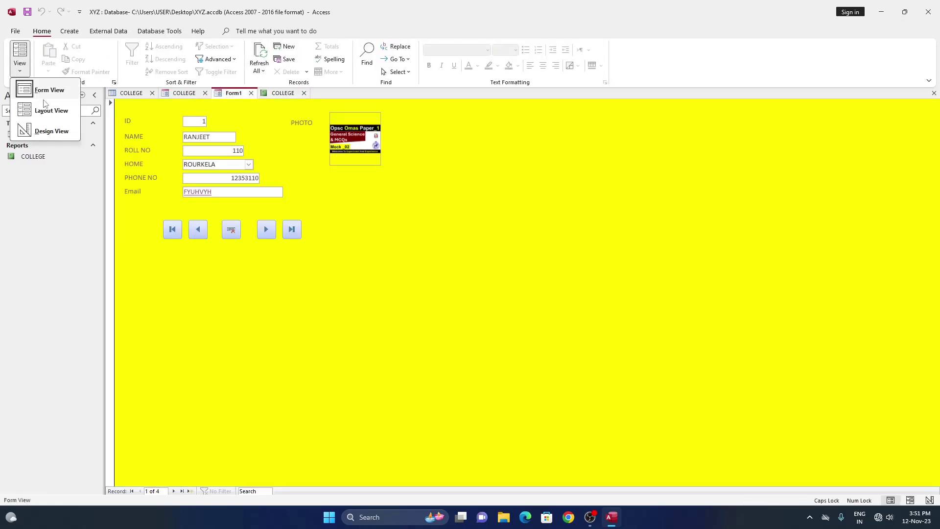
{"action": "left_click", "coordinate": [48, 132]}
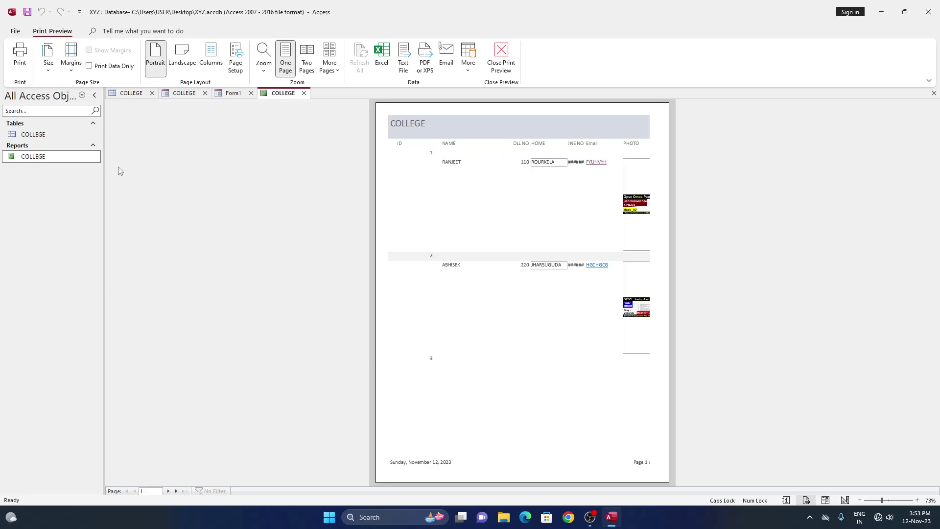
Select the COLLEGE report in the navigation pane and open it in Design View.
{"action": "left_click", "coordinate": [71, 157]}
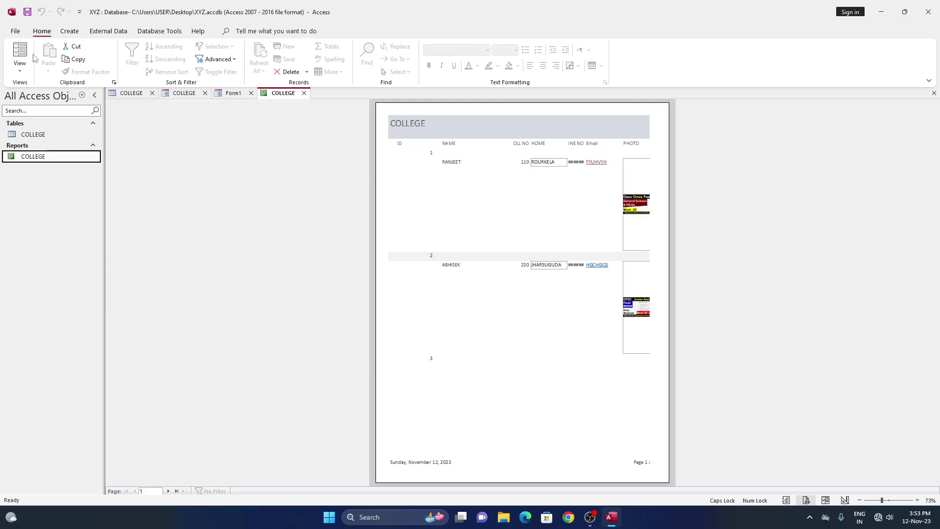
{"action": "left_click", "coordinate": [21, 69]}
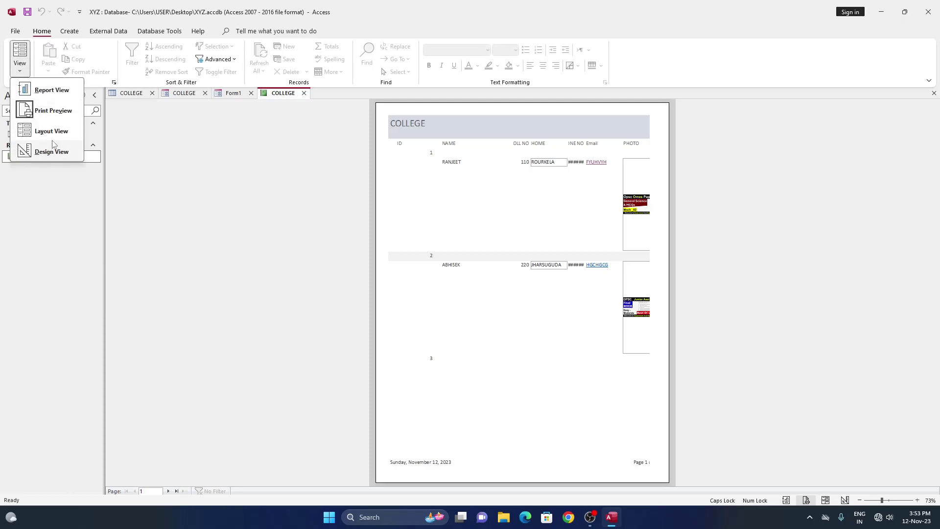
{"action": "left_click", "coordinate": [53, 151]}
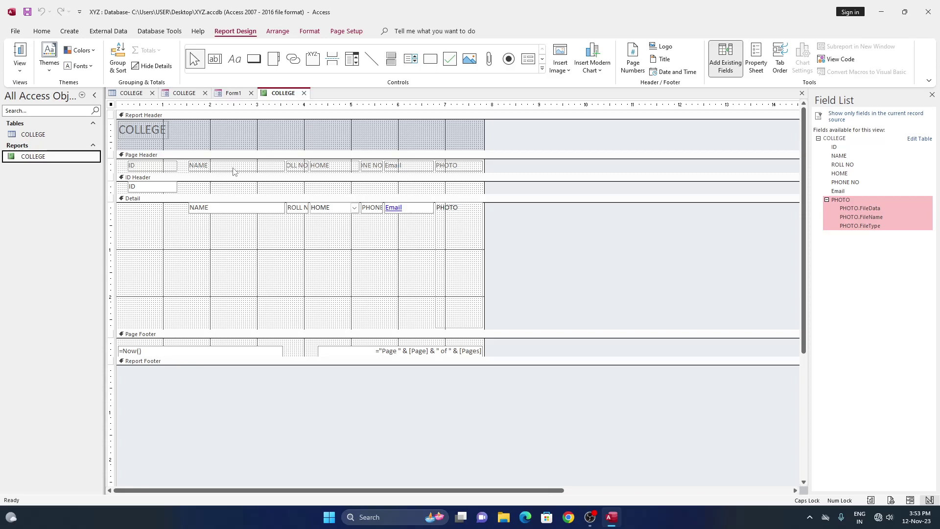
Narrow the ID and NAME headings and shift the NAME and ROLL NO headings left.
{"action": "left_click", "coordinate": [231, 167]}
{"action": "left_click", "coordinate": [154, 167]}
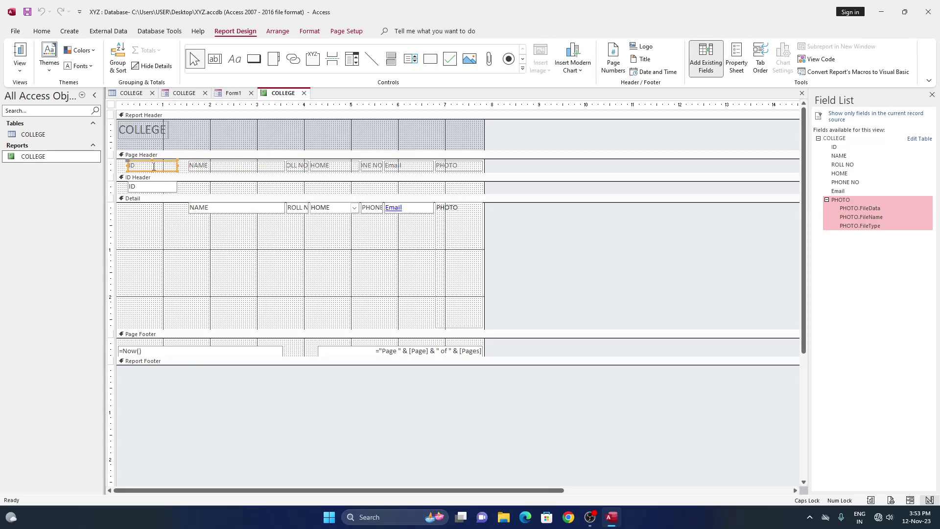
{"action": "left_click_drag", "start_coordinate": [177, 165], "coordinate": [150, 165]}
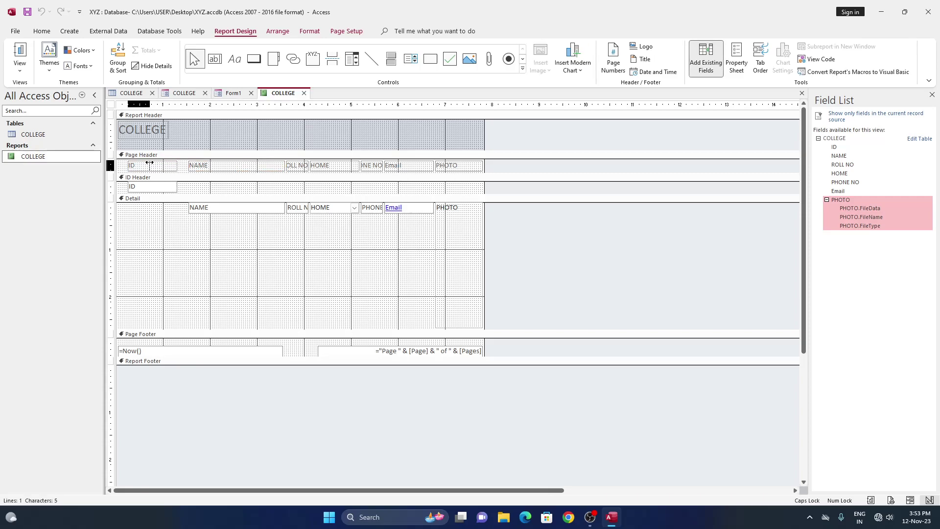
{"action": "left_click", "coordinate": [208, 167]}
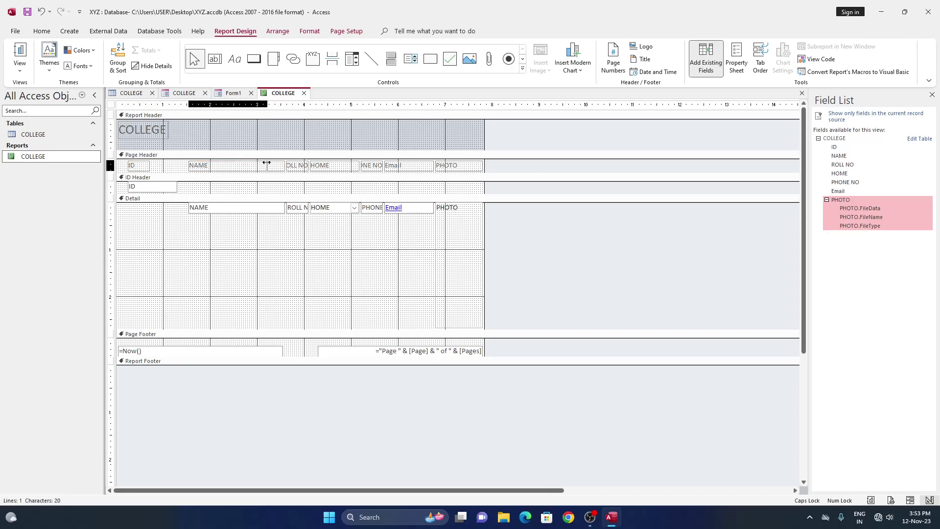
{"action": "mouse_move", "coordinate": [283, 165]}
{"action": "left_mouse_down"}
{"action": "mouse_move", "coordinate": [256, 165]}
{"action": "mouse_move", "coordinate": [267, 166]}
{"action": "left_mouse_up"}
{"action": "left_click", "coordinate": [296, 166]}
{"action": "left_click", "coordinate": [218, 166]}
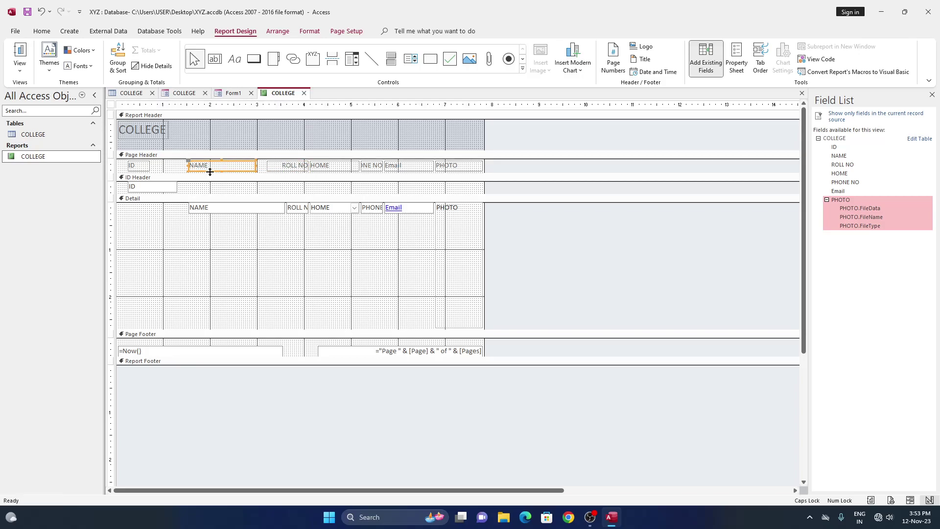
{"action": "left_click_drag", "start_coordinate": [211, 172], "coordinate": [195, 172]}
{"action": "mouse_move", "coordinate": [286, 172]}
{"action": "left_mouse_down"}
{"action": "mouse_move", "coordinate": [269, 169]}
{"action": "mouse_move", "coordinate": [297, 166]}
{"action": "mouse_move", "coordinate": [247, 166]}
{"action": "left_mouse_up"}
Close the gaps by moving the HOME, NAME and ROLL NO headings left, ROLL NO to 2.5 inches.
{"action": "left_click", "coordinate": [313, 169]}
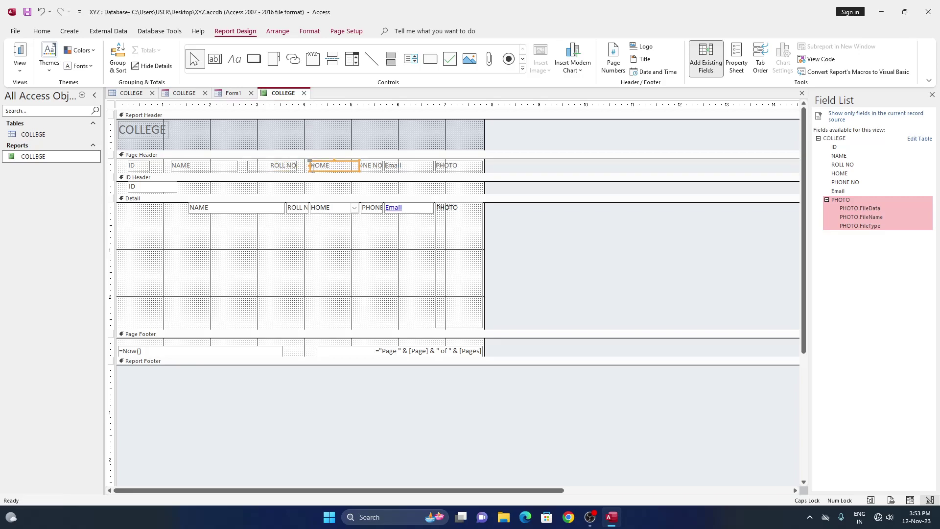
{"action": "left_click_drag", "start_coordinate": [350, 171], "coordinate": [341, 171]}
{"action": "left_click", "coordinate": [235, 170]}
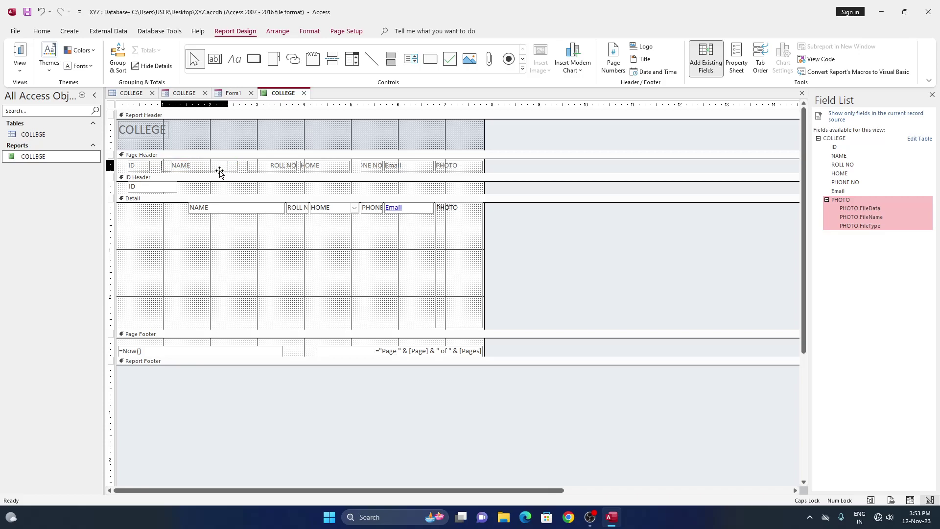
{"action": "left_click_drag", "start_coordinate": [227, 171], "coordinate": [216, 170]}
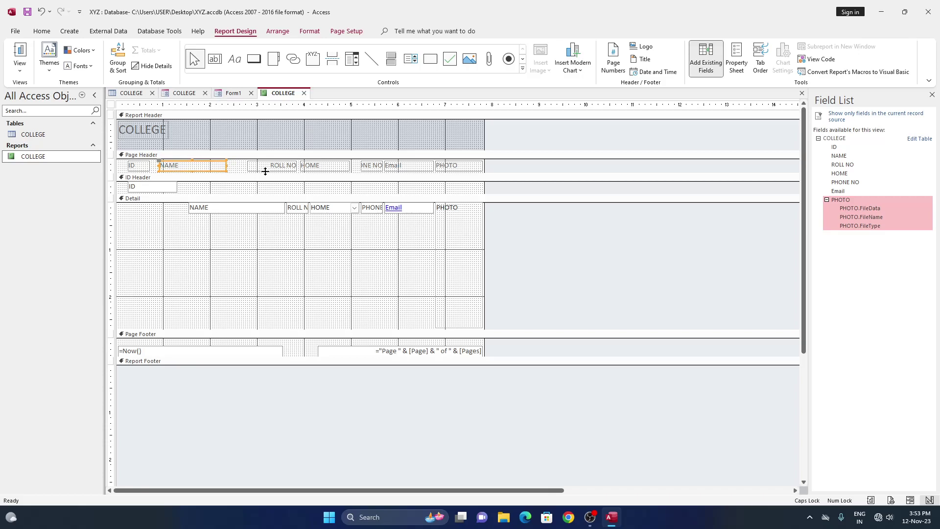
{"action": "left_click", "coordinate": [265, 171], "text": "shift"}
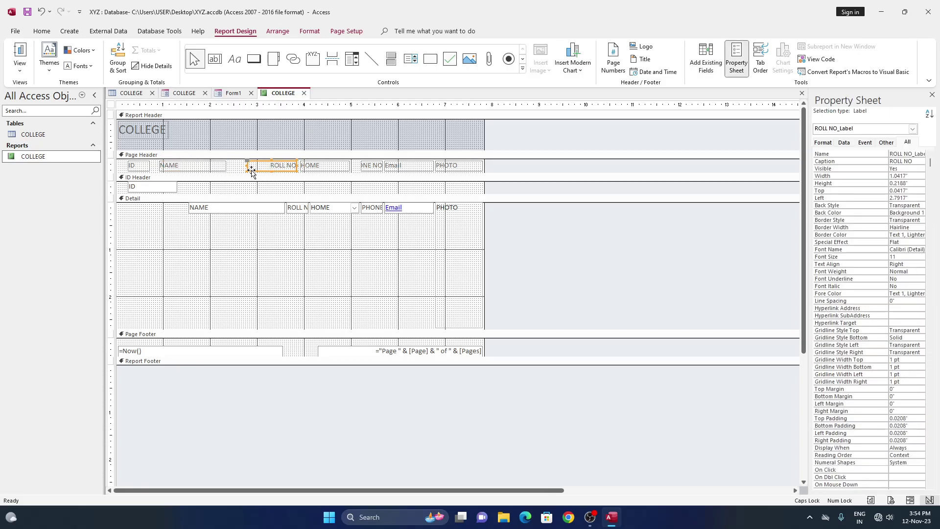
{"action": "left_click_drag", "start_coordinate": [251, 171], "coordinate": [237, 170]}
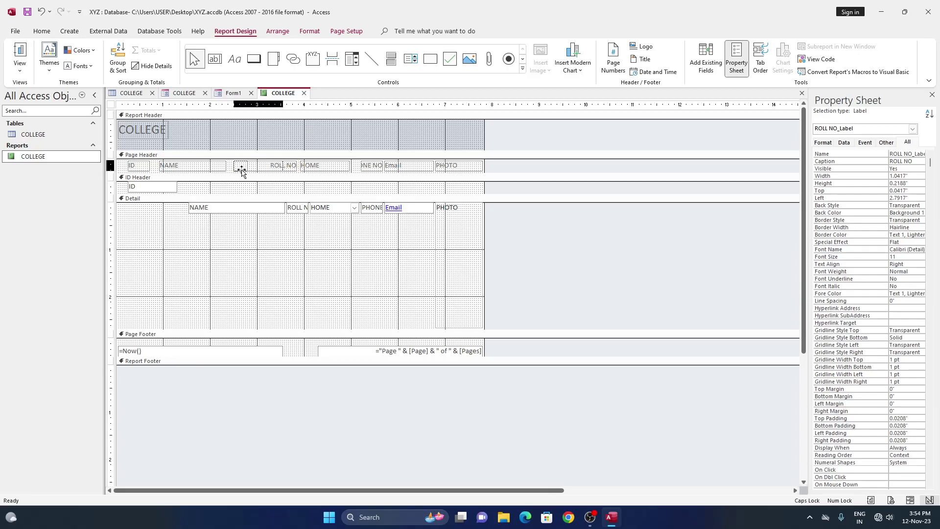
{"action": "left_click", "coordinate": [322, 169]}
{"action": "left_click_drag", "start_coordinate": [323, 171], "coordinate": [312, 171]}
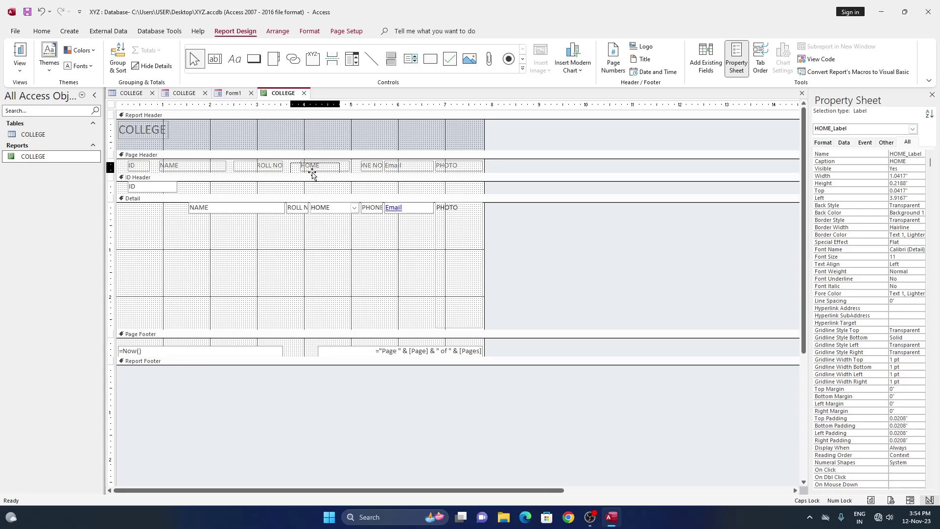
Widen the PHONE NO heading so it reads in full, then select the PHOTO field.
{"action": "left_click", "coordinate": [364, 169]}
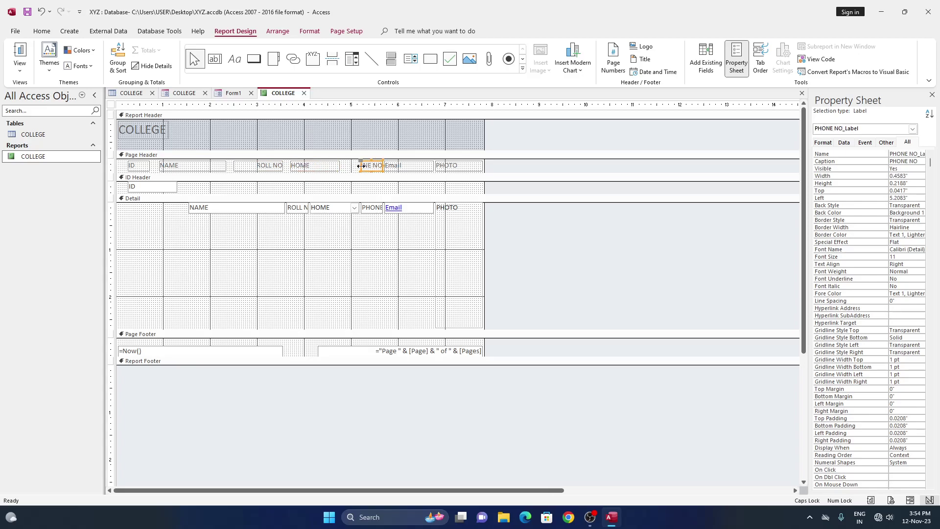
{"action": "left_click_drag", "start_coordinate": [361, 166], "coordinate": [343, 166]}
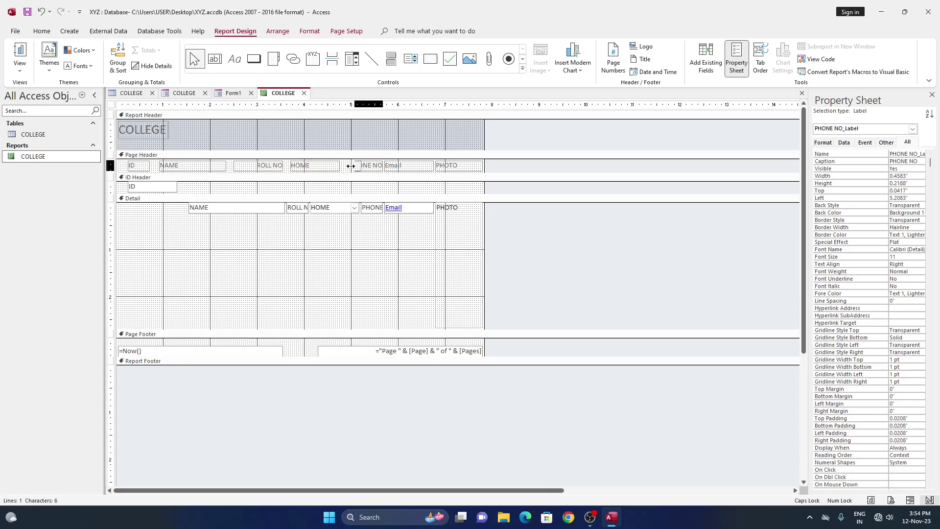
{"action": "left_click", "coordinate": [393, 171]}
{"action": "left_click", "coordinate": [450, 169]}
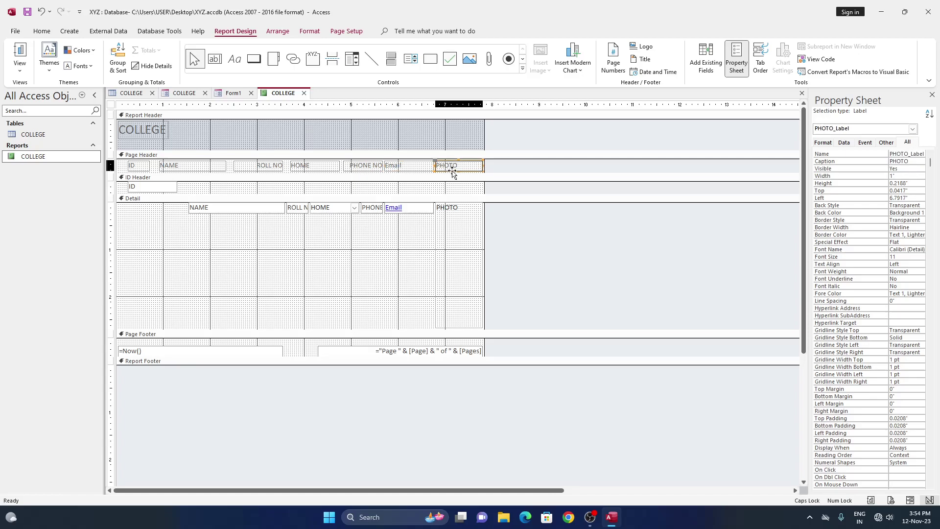
{"action": "left_click", "coordinate": [448, 258]}
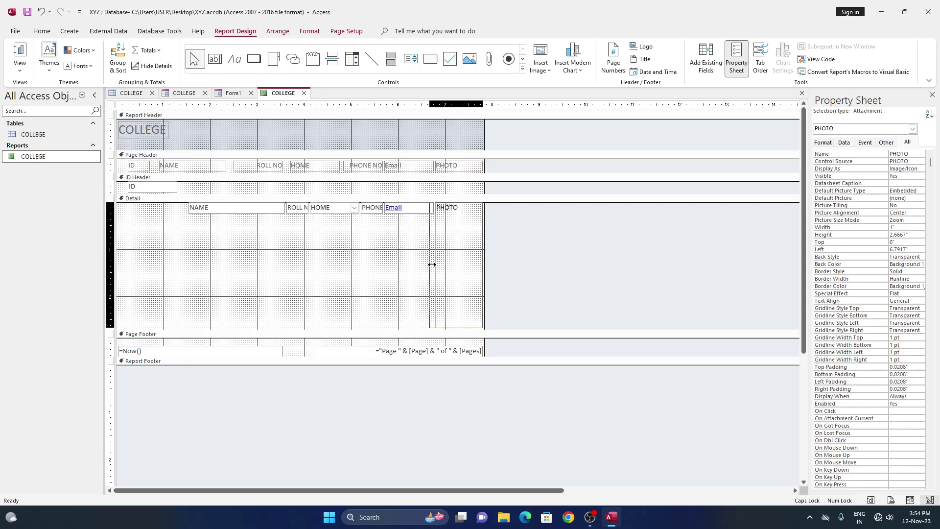
Widen the PHOTO field leftward and shorten it to 1.4167 inches tall.
{"action": "left_click_drag", "start_coordinate": [437, 265], "coordinate": [427, 265]}
{"action": "left_click_drag", "start_coordinate": [456, 329], "coordinate": [457, 269]}
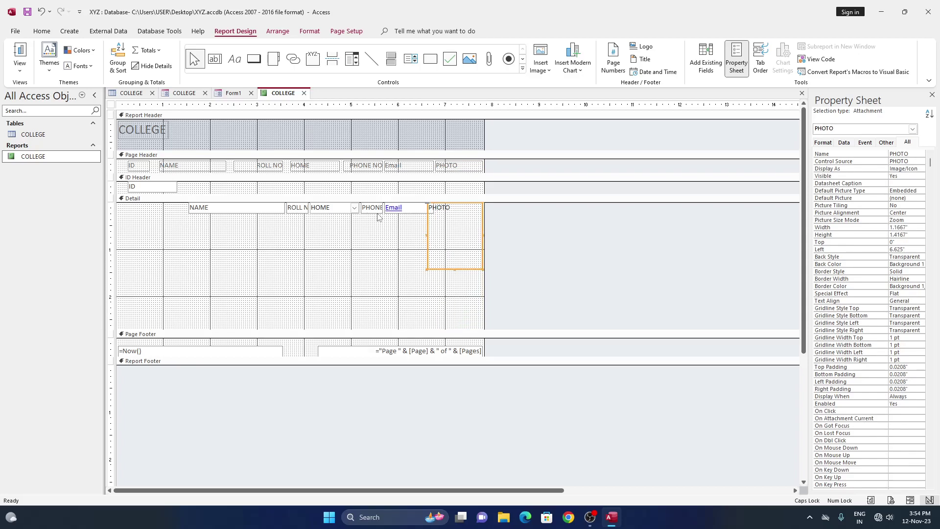
{"action": "left_click", "coordinate": [158, 208]}
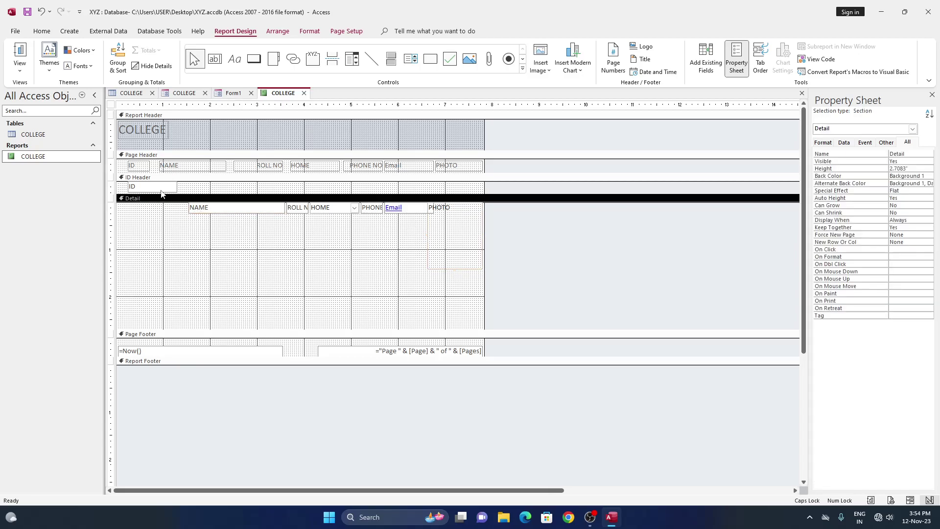
Move the NAME field into the ID Header beside ID, narrowing both fields.
{"action": "left_click", "coordinate": [161, 189]}
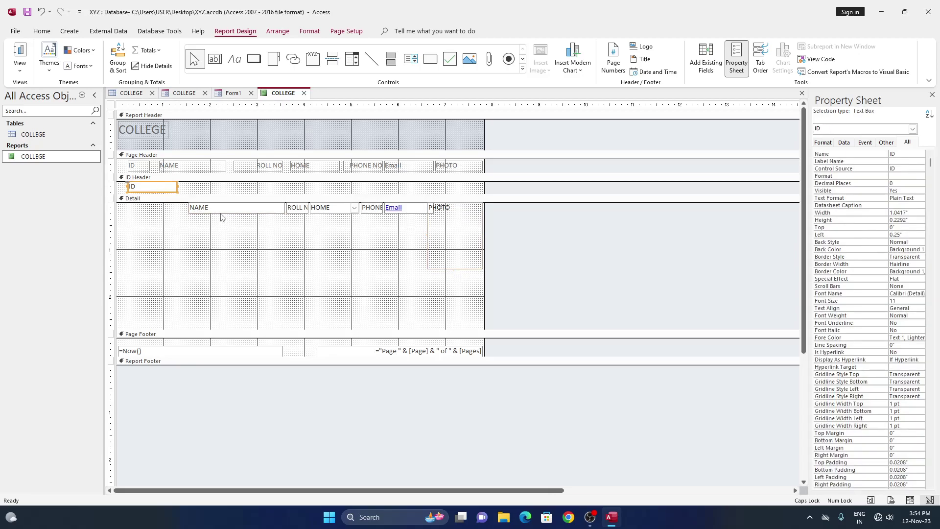
{"action": "left_click_drag", "start_coordinate": [221, 217], "coordinate": [221, 193]}
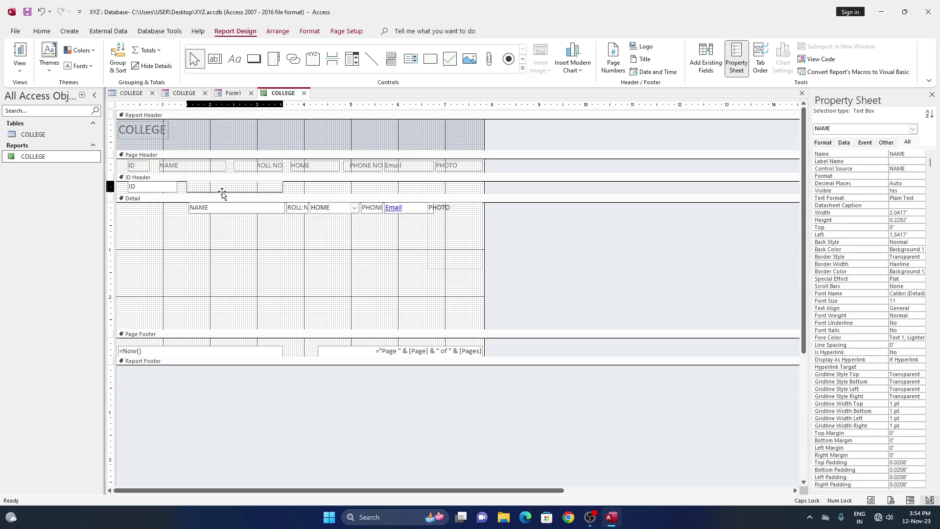
{"action": "left_click_drag", "start_coordinate": [222, 193], "coordinate": [216, 192]}
{"action": "left_click", "coordinate": [168, 187]}
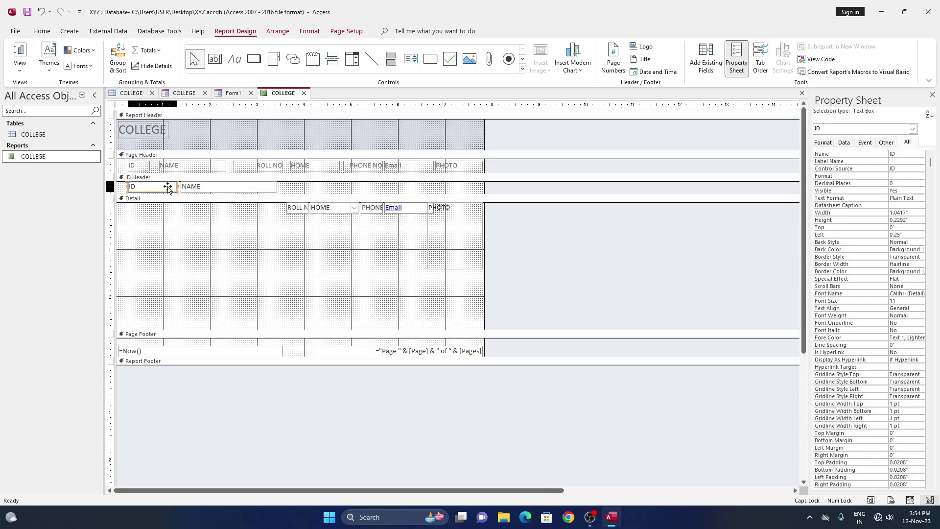
{"action": "left_click", "coordinate": [151, 186]}
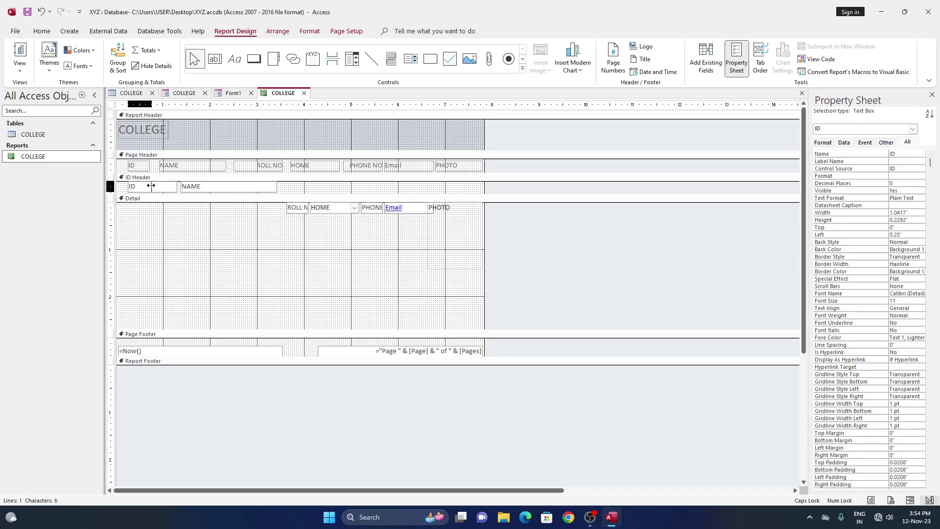
{"action": "left_click_drag", "start_coordinate": [151, 186], "coordinate": [152, 186]}
{"action": "left_click", "coordinate": [221, 189]}
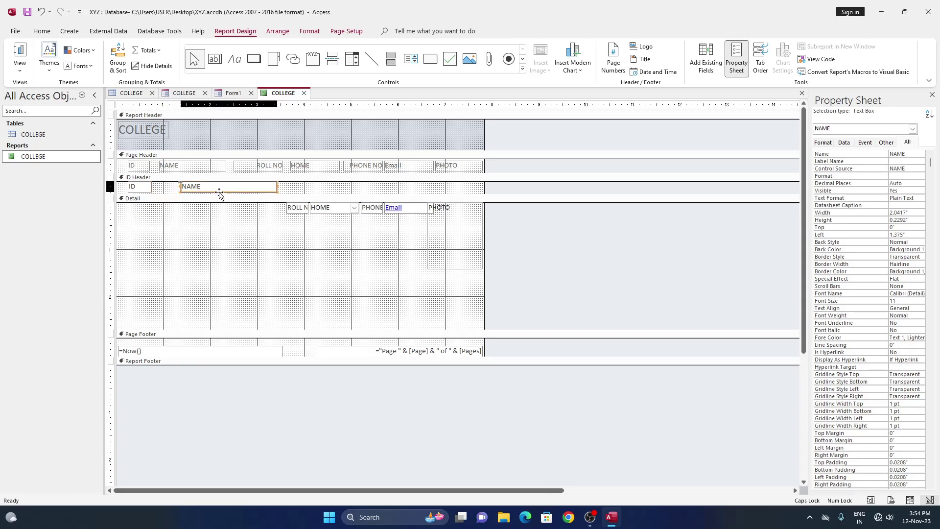
{"action": "left_click_drag", "start_coordinate": [219, 194], "coordinate": [198, 193]}
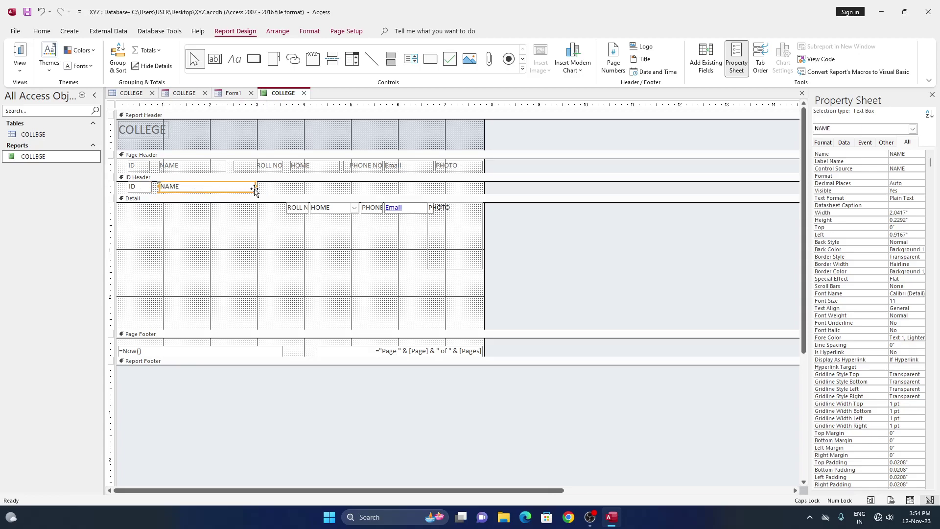
{"action": "left_click_drag", "start_coordinate": [255, 186], "coordinate": [227, 185]}
Move the ROLL NO, HOME, PHONE NO and Email fields up into the ID Header row.
{"action": "left_click_drag", "start_coordinate": [309, 209], "coordinate": [253, 193]}
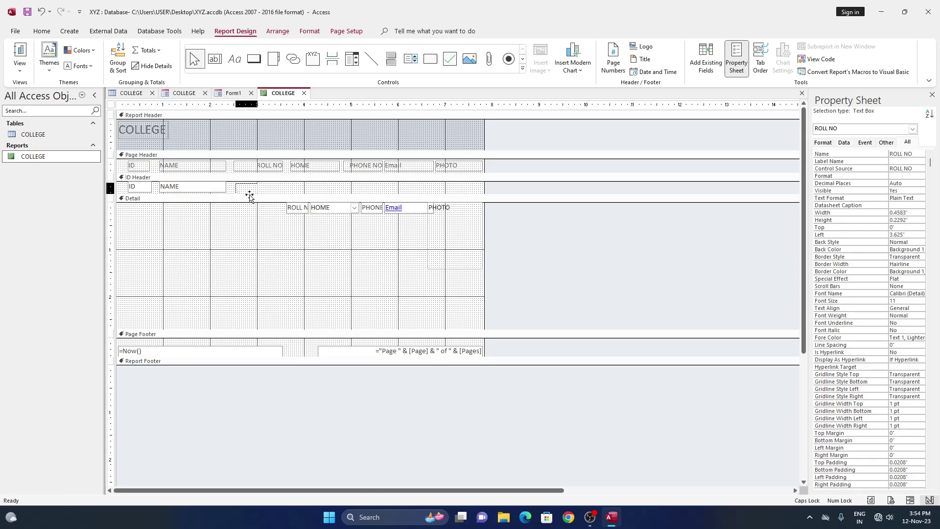
{"action": "left_click_drag", "start_coordinate": [253, 194], "coordinate": [283, 189]}
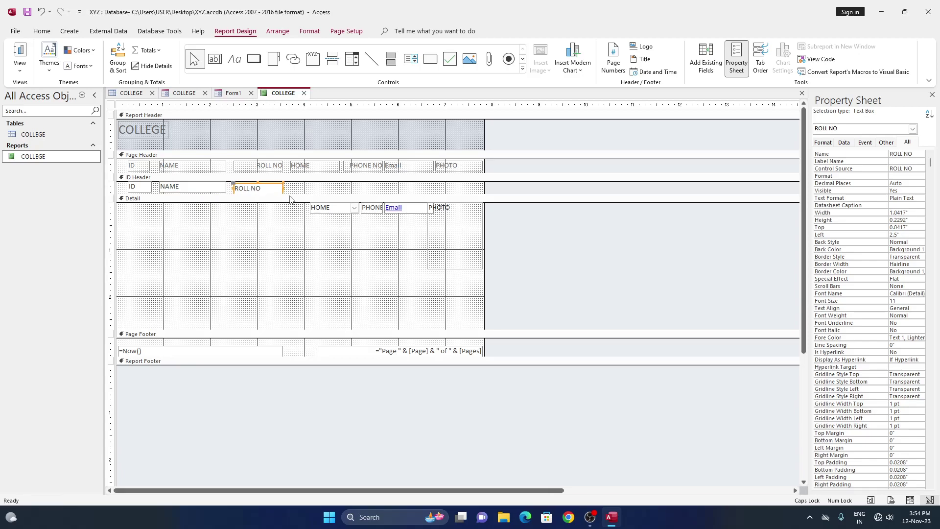
{"action": "left_click", "coordinate": [330, 211]}
{"action": "left_click_drag", "start_coordinate": [328, 215], "coordinate": [312, 195]}
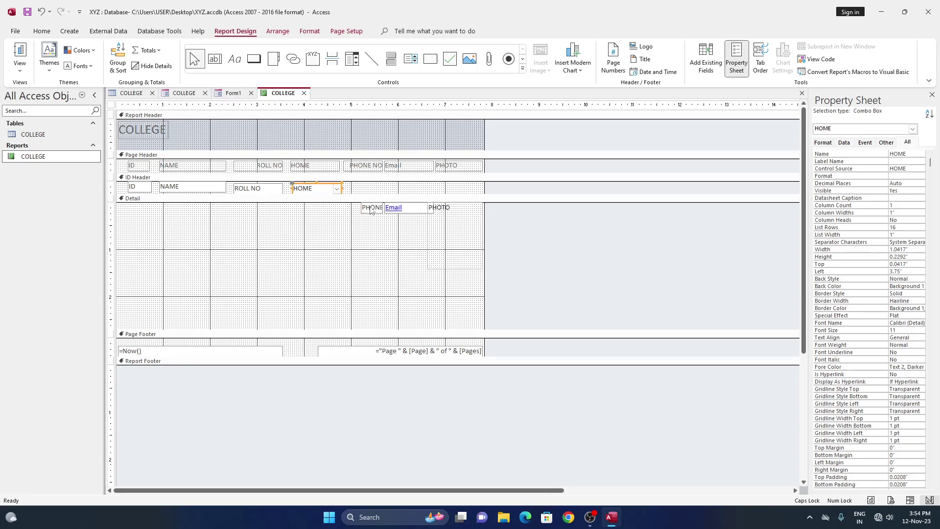
{"action": "left_click", "coordinate": [380, 209]}
{"action": "mouse_move", "coordinate": [377, 214]}
{"action": "left_mouse_down"}
{"action": "mouse_move", "coordinate": [367, 193]}
{"action": "mouse_move", "coordinate": [387, 188]}
{"action": "mouse_move", "coordinate": [344, 188]}
{"action": "left_mouse_up"}
{"action": "left_click", "coordinate": [350, 188]}
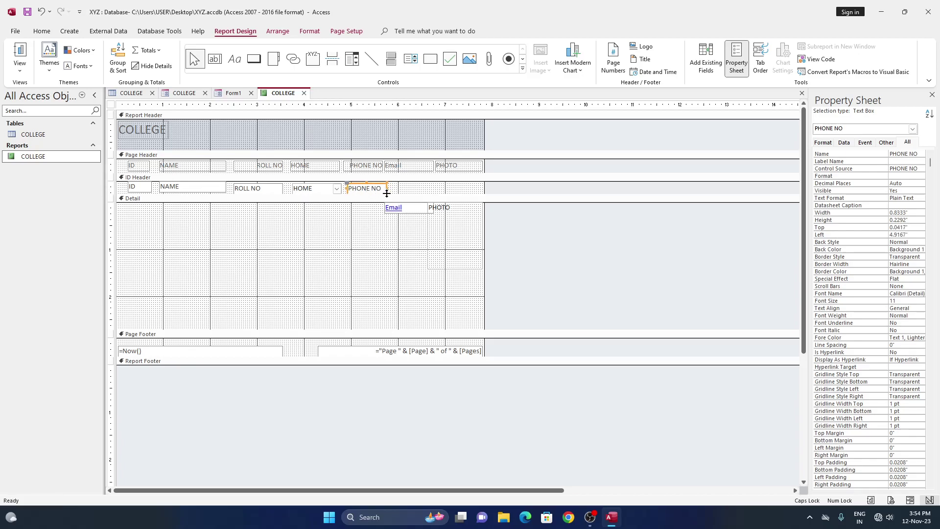
{"action": "left_click", "coordinate": [397, 207]}
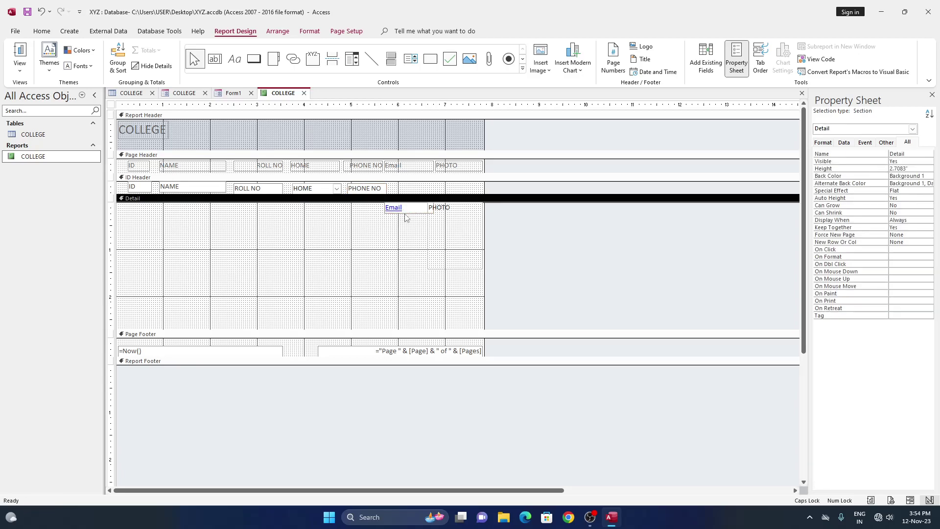
{"action": "left_click_drag", "start_coordinate": [404, 214], "coordinate": [408, 194]}
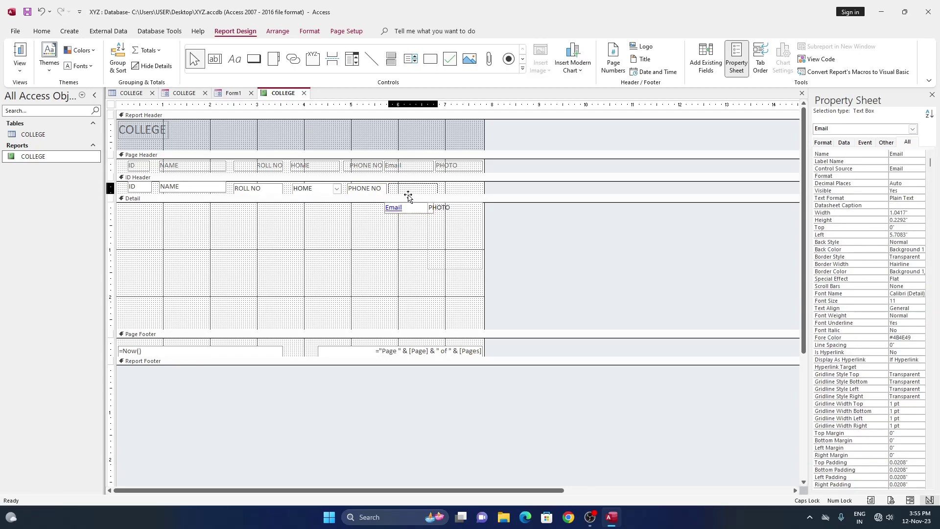
{"action": "left_click", "coordinate": [433, 215]}
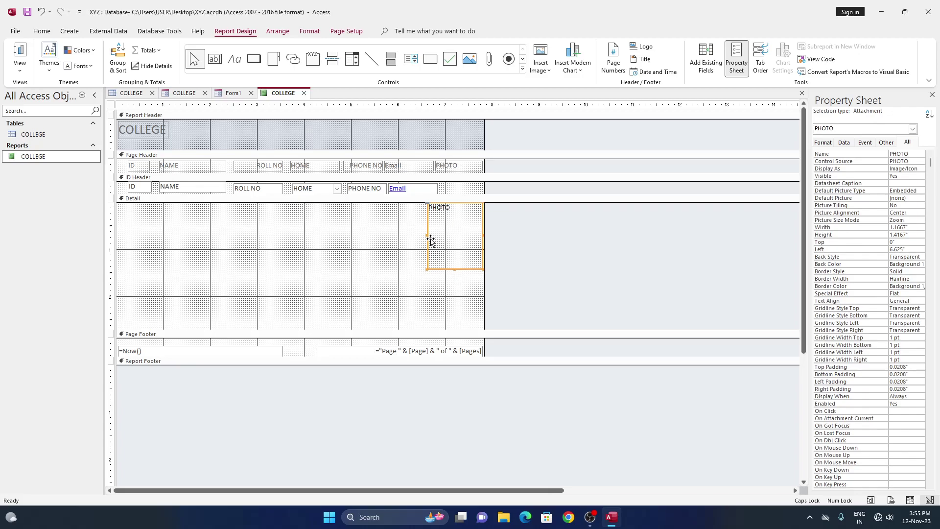
Shift the ROLL NO label and field, and the HOME field, left to line up.
{"action": "left_click", "coordinate": [213, 190]}
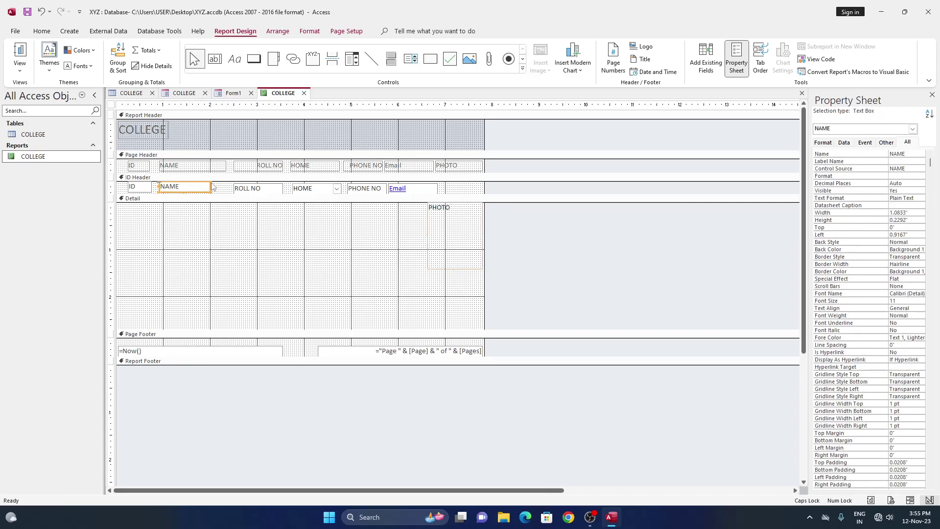
{"action": "left_click", "coordinate": [227, 165]}
{"action": "left_click", "coordinate": [227, 165]}
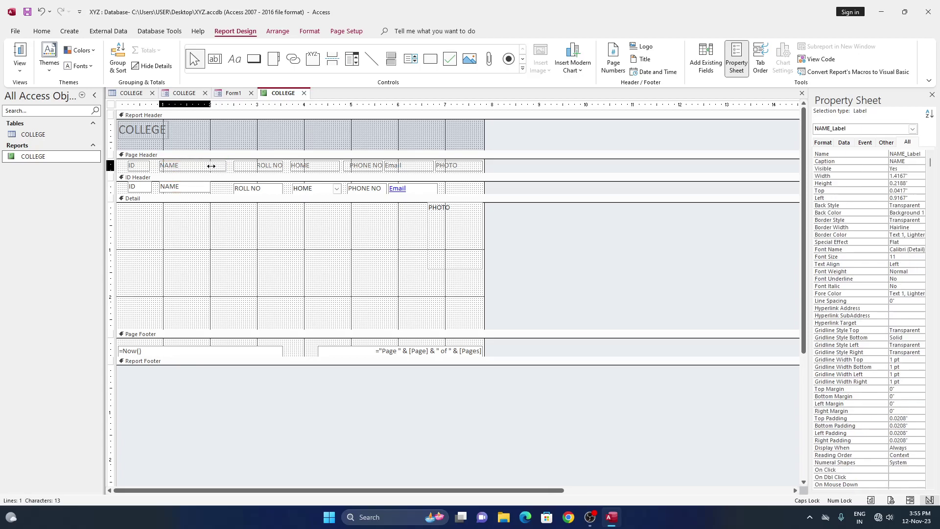
{"action": "left_click", "coordinate": [254, 169]}
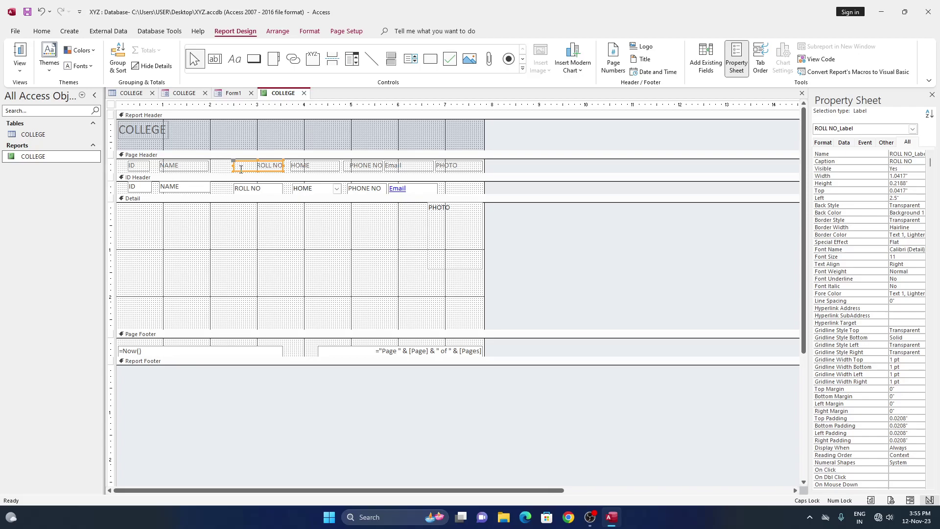
{"action": "left_click_drag", "start_coordinate": [240, 170], "coordinate": [218, 169]}
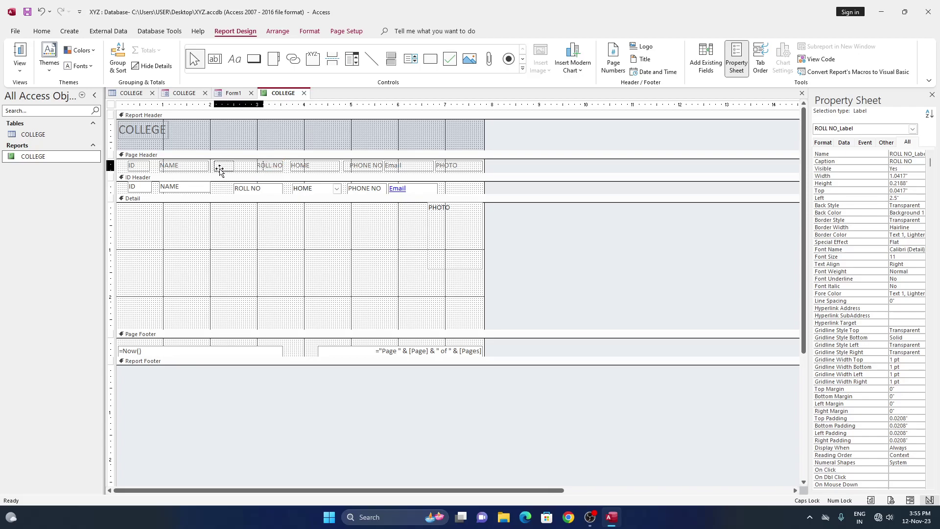
{"action": "left_click", "coordinate": [245, 192]}
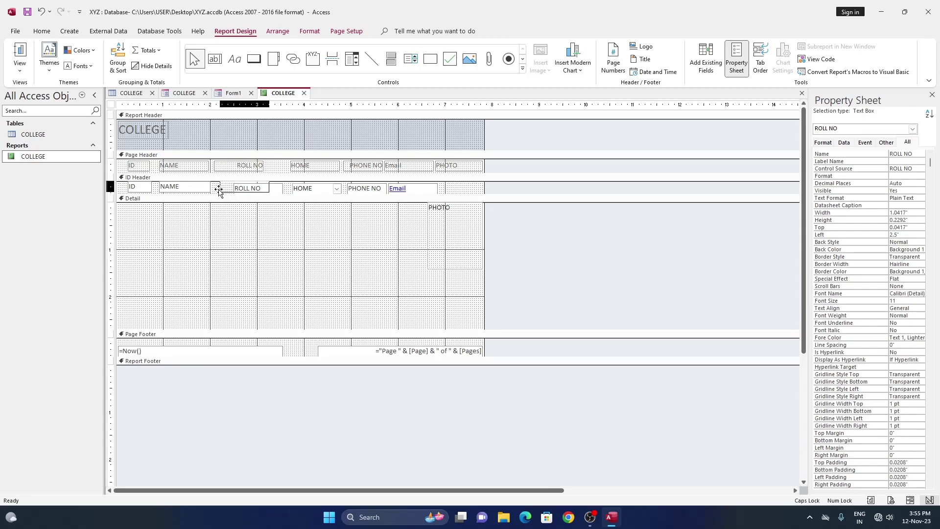
{"action": "left_click_drag", "start_coordinate": [233, 192], "coordinate": [217, 192]}
{"action": "left_click", "coordinate": [288, 191]}
{"action": "left_click", "coordinate": [295, 191]}
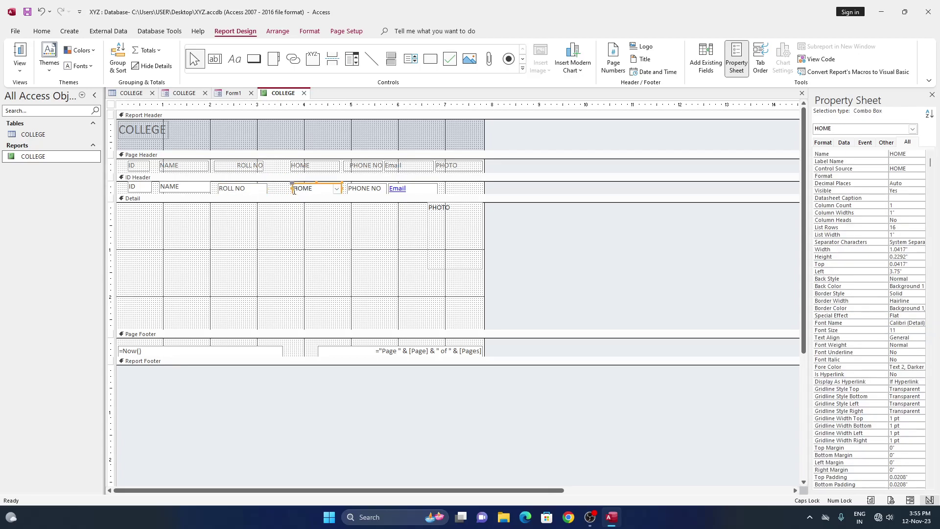
{"action": "mouse_move", "coordinate": [293, 192]}
{"action": "left_mouse_down"}
{"action": "mouse_move", "coordinate": [273, 193]}
{"action": "mouse_move", "coordinate": [281, 170]}
{"action": "left_mouse_up"}
{"action": "left_click", "coordinate": [293, 169]}
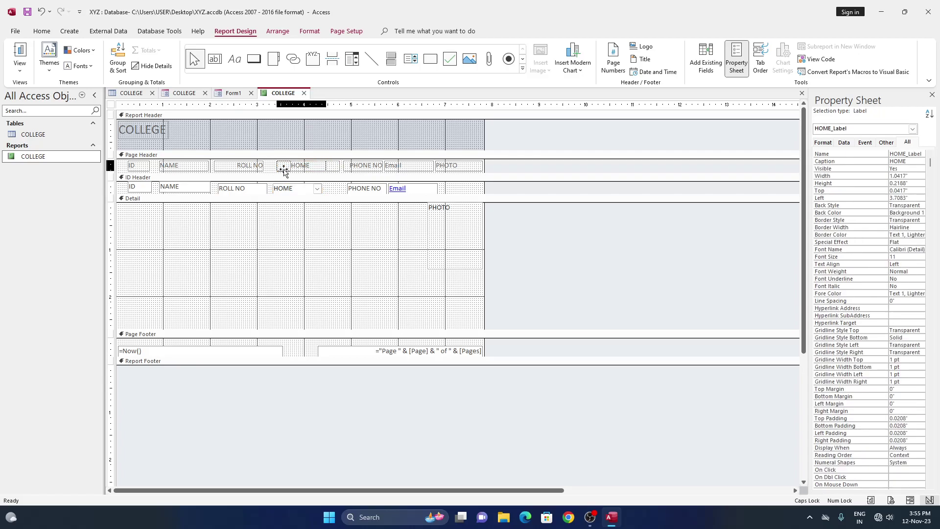
Align the PHONE NO label and field and the Email field leftward, and shrink the PHOTO box.
{"action": "left_click", "coordinate": [370, 169]}
{"action": "left_click_drag", "start_coordinate": [371, 170], "coordinate": [363, 172]}
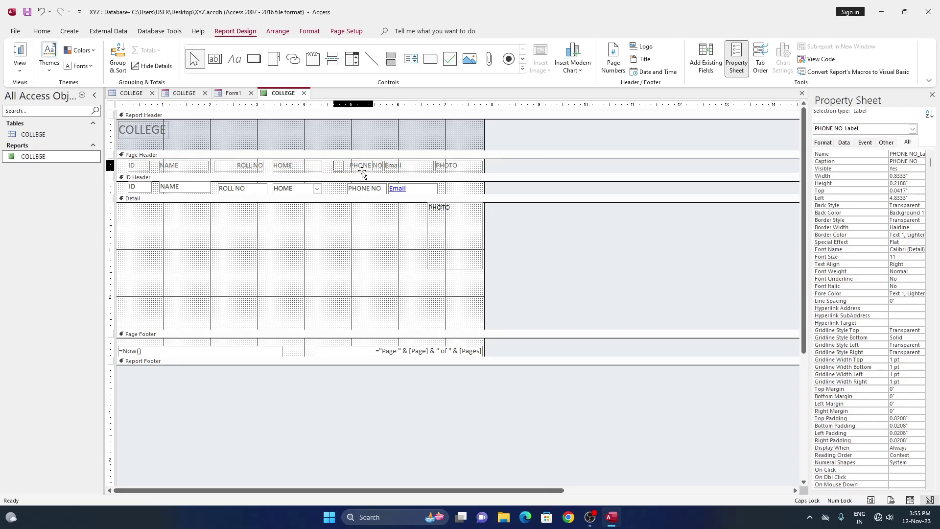
{"action": "left_click", "coordinate": [374, 199]}
{"action": "left_click", "coordinate": [359, 192]}
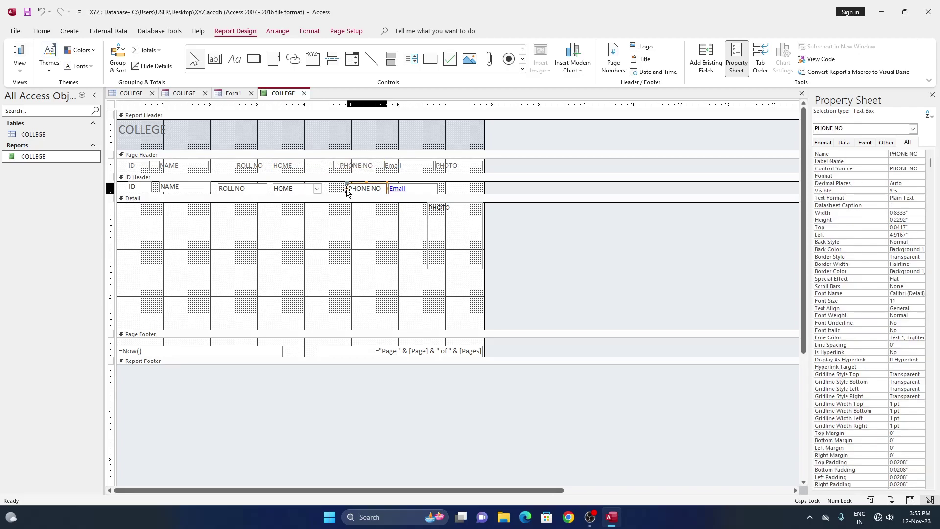
{"action": "left_click_drag", "start_coordinate": [347, 192], "coordinate": [336, 192]}
{"action": "left_click", "coordinate": [397, 189]}
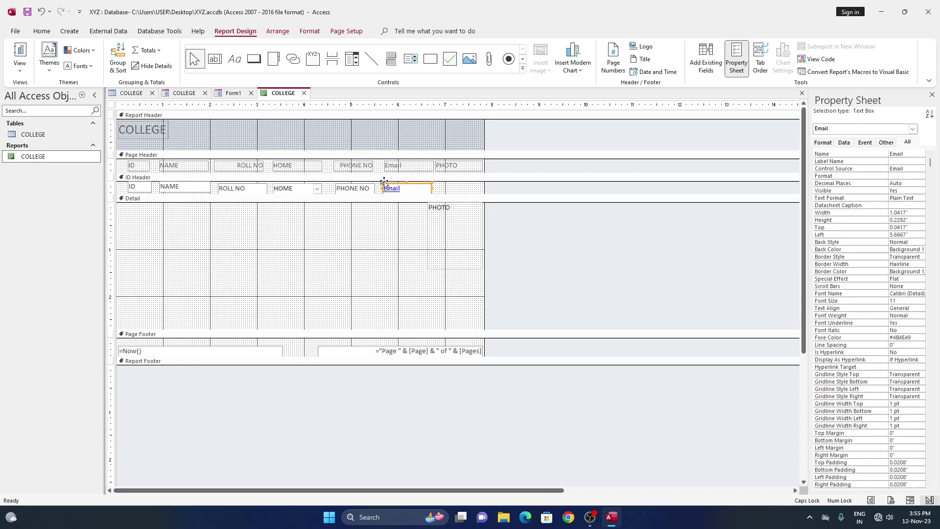
{"action": "left_click_drag", "start_coordinate": [388, 191], "coordinate": [386, 173]}
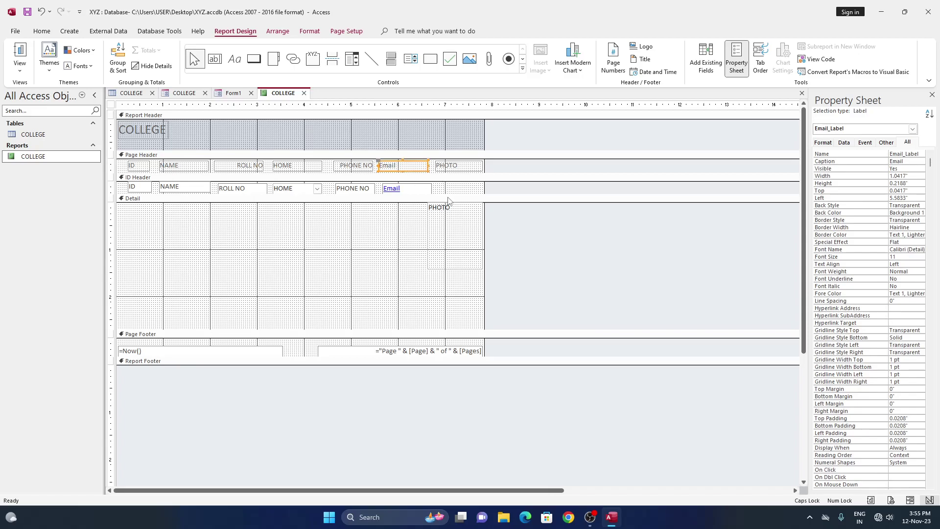
{"action": "left_click", "coordinate": [436, 235]}
{"action": "mouse_move", "coordinate": [427, 268]}
{"action": "left_mouse_down"}
{"action": "mouse_move", "coordinate": [439, 262]}
{"action": "mouse_move", "coordinate": [435, 231]}
{"action": "left_mouse_up"}
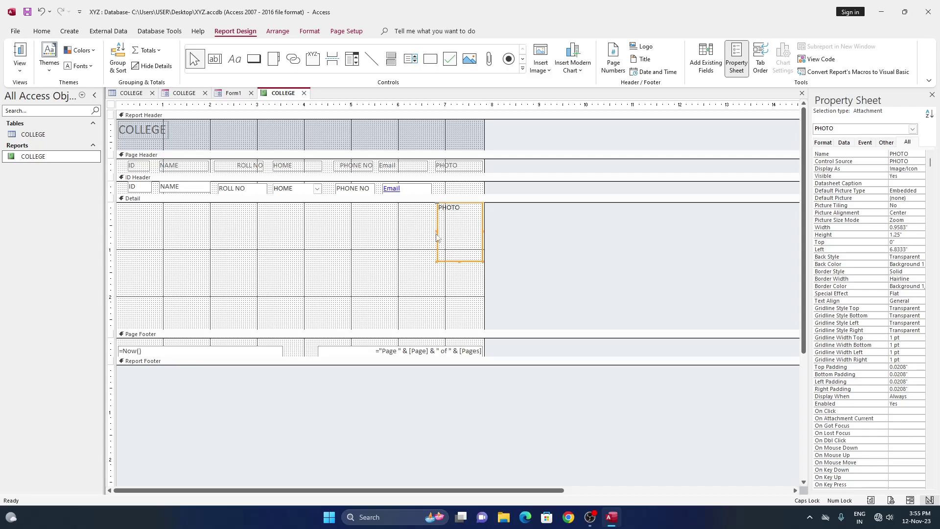
Shorten the PHOTO box height and switch the COLLEGE report to Print Preview.
{"action": "left_click", "coordinate": [462, 263]}
{"action": "left_click_drag", "start_coordinate": [462, 262], "coordinate": [462, 230]}
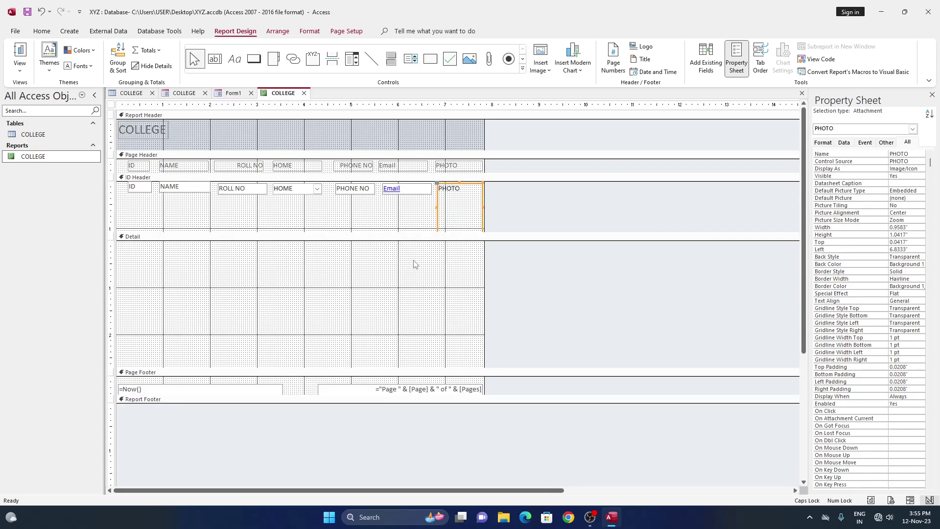
{"action": "left_click", "coordinate": [19, 66]}
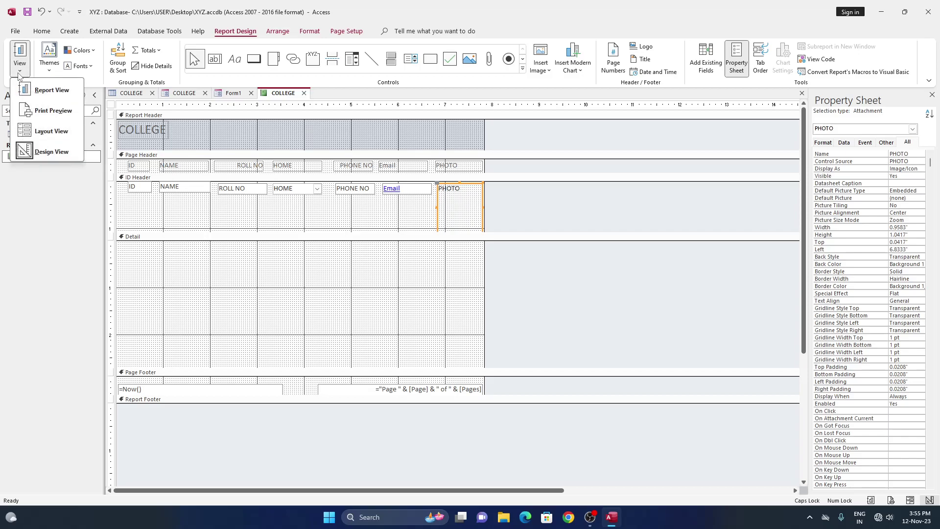
{"action": "left_click", "coordinate": [54, 110]}
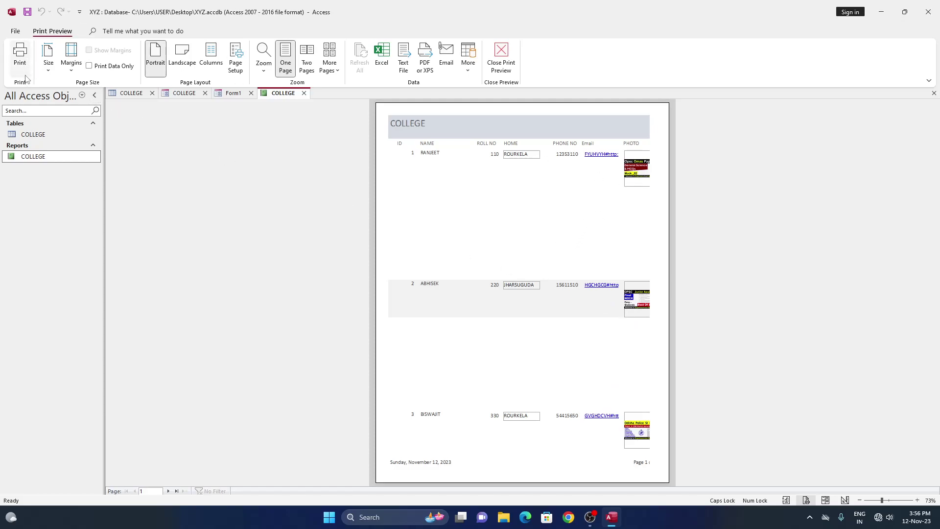
Return to Design View and extend the PHOTO control leftward to 1 inch wide at 6.7917 inches.
{"action": "left_click", "coordinate": [30, 156]}
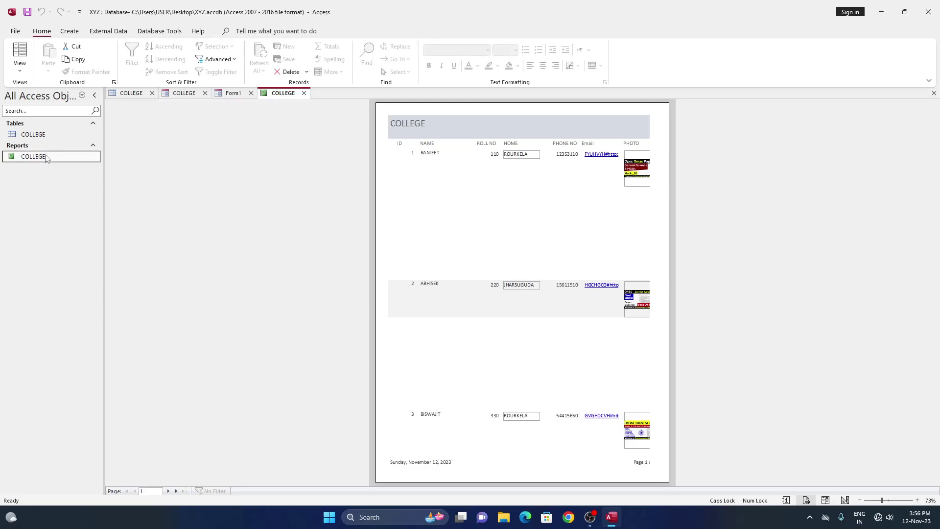
{"action": "left_click", "coordinate": [20, 69]}
{"action": "left_click", "coordinate": [34, 151]}
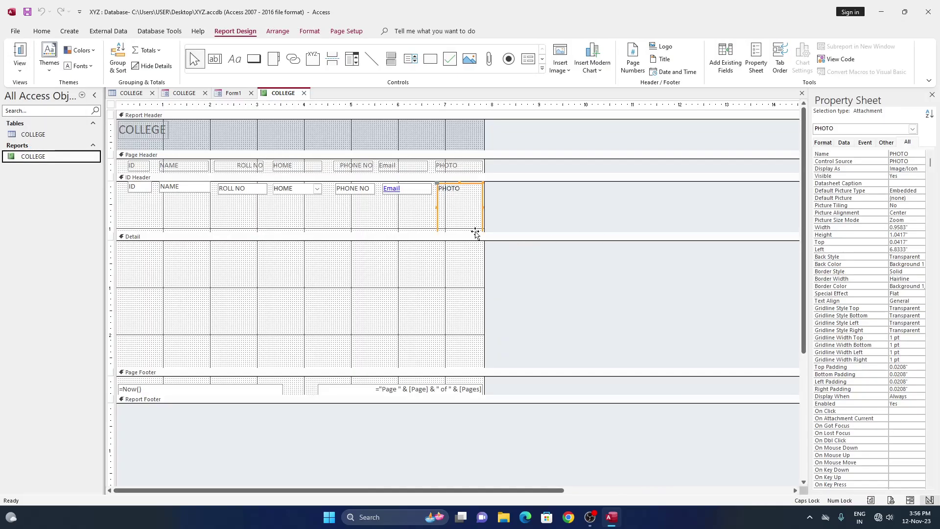
{"action": "left_click", "coordinate": [433, 208]}
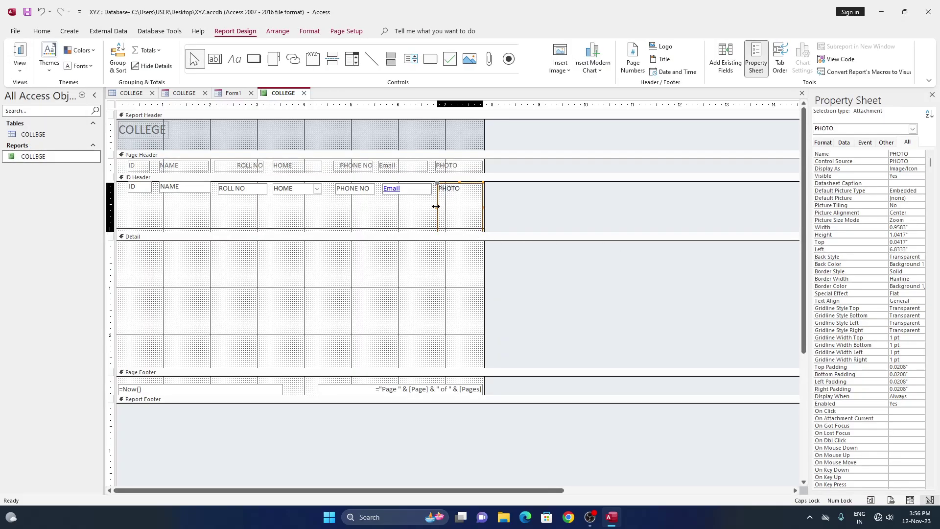
{"action": "mouse_move", "coordinate": [434, 207]}
{"action": "left_mouse_down"}
{"action": "mouse_move", "coordinate": [437, 227]}
{"action": "mouse_move", "coordinate": [434, 204]}
{"action": "left_mouse_up"}
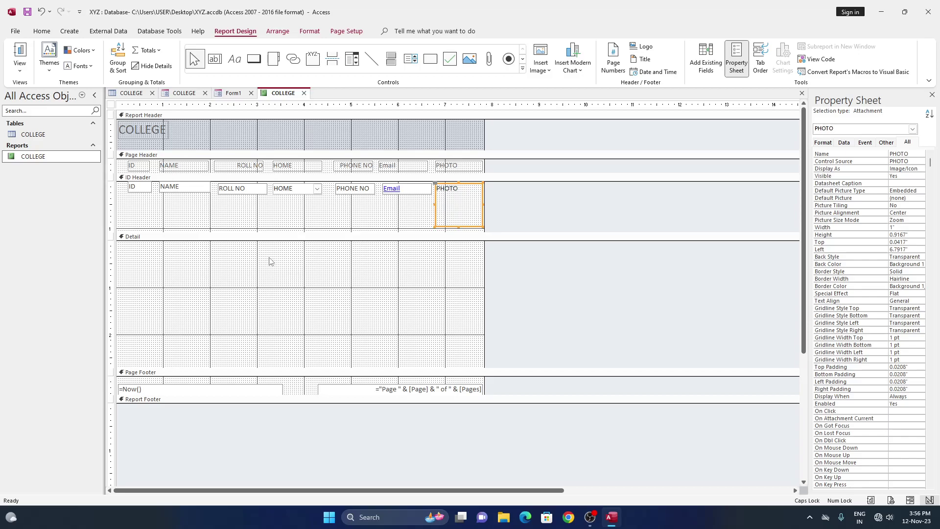
{"action": "left_click", "coordinate": [19, 66]}
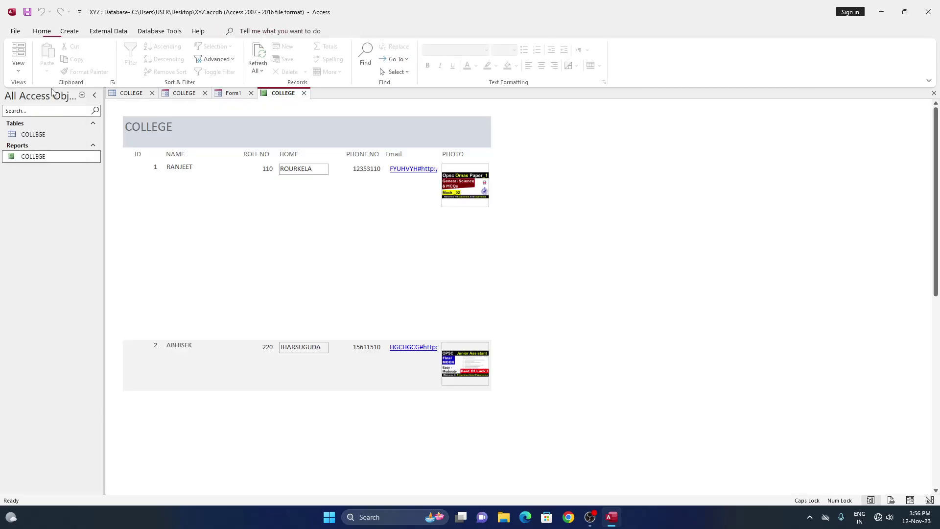
Switch to Report View and scroll through all four student records and back to the top.
{"action": "left_click", "coordinate": [52, 90]}
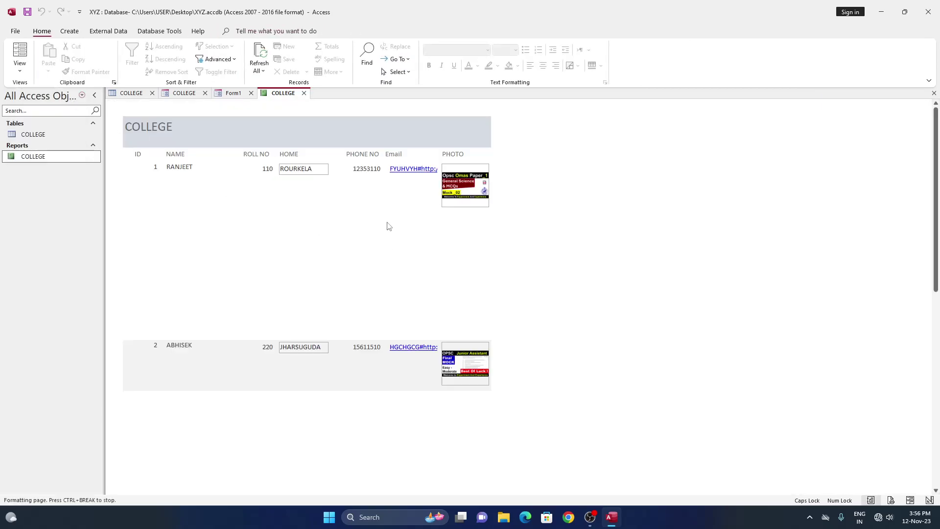
{"action": "scroll", "coordinate": [388, 226], "scroll_direction": "down", "scroll_amount": 1}
{"action": "scroll", "coordinate": [388, 225], "scroll_direction": "down", "scroll_amount": 1}
{"action": "scroll", "coordinate": [388, 225], "scroll_direction": "down", "scroll_amount": 2}
{"action": "scroll", "coordinate": [388, 226], "scroll_direction": "down", "scroll_amount": 2}
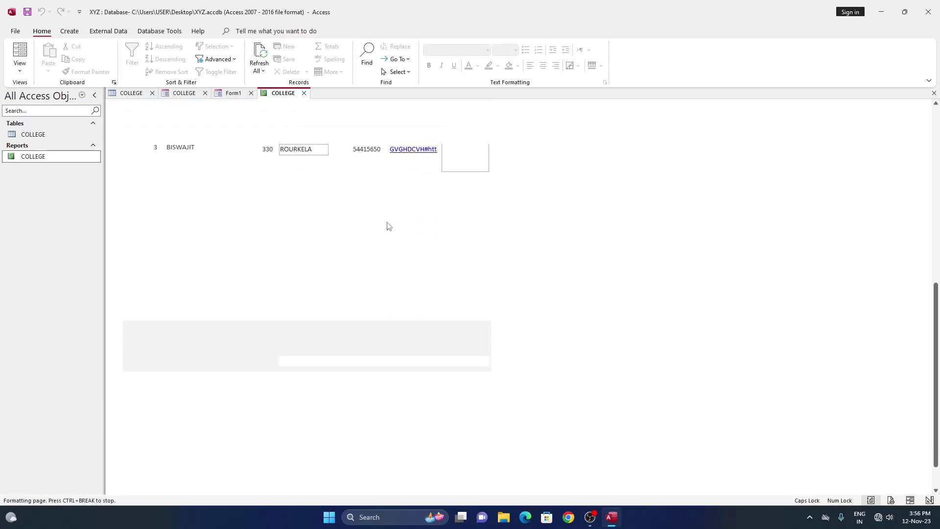
{"action": "scroll", "coordinate": [388, 225], "scroll_direction": "down", "scroll_amount": 1}
{"action": "scroll", "coordinate": [256, 337], "scroll_direction": "up", "scroll_amount": 1}
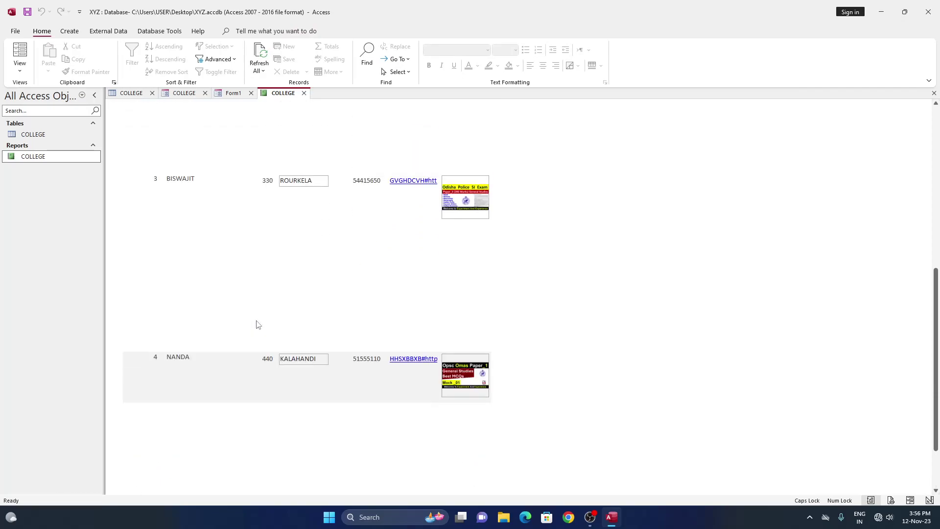
{"action": "scroll", "coordinate": [250, 319], "scroll_direction": "up", "scroll_amount": 1}
{"action": "scroll", "coordinate": [249, 311], "scroll_direction": "up", "scroll_amount": 2}
{"action": "scroll", "coordinate": [250, 309], "scroll_direction": "up", "scroll_amount": 1}
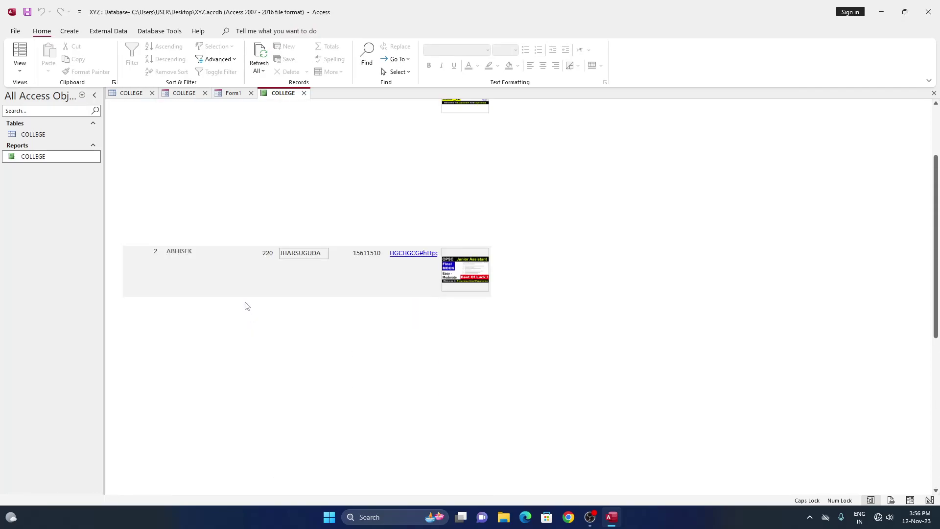
{"action": "scroll", "coordinate": [245, 303], "scroll_direction": "up", "scroll_amount": 2}
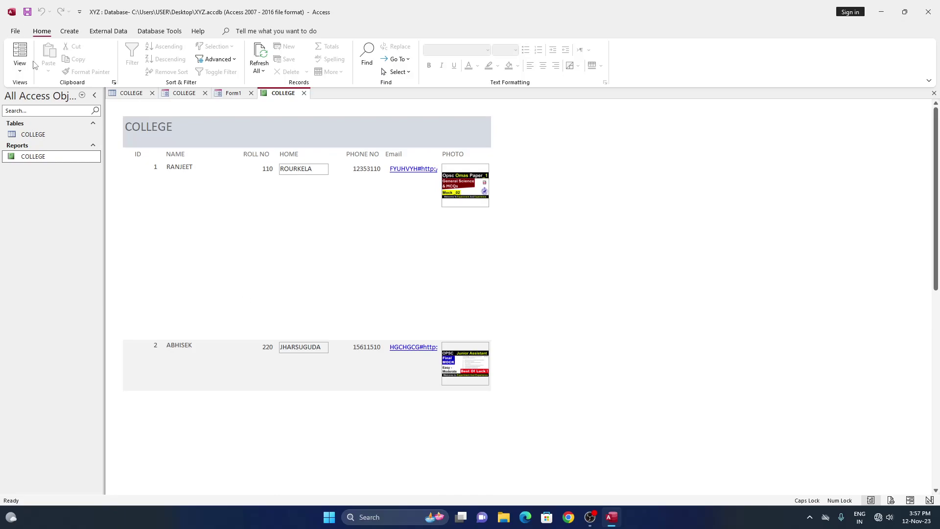
{"action": "left_click", "coordinate": [20, 67]}
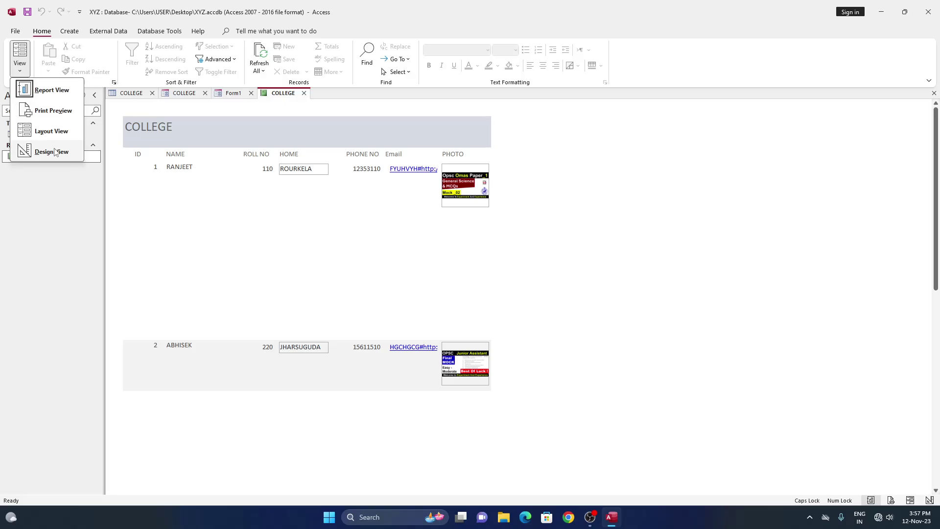
Cycle through the Form1, COLLEGE report, COLLEGE table and COLLEGE form tabs, ending on Form1's design.
{"action": "left_click", "coordinate": [236, 95]}
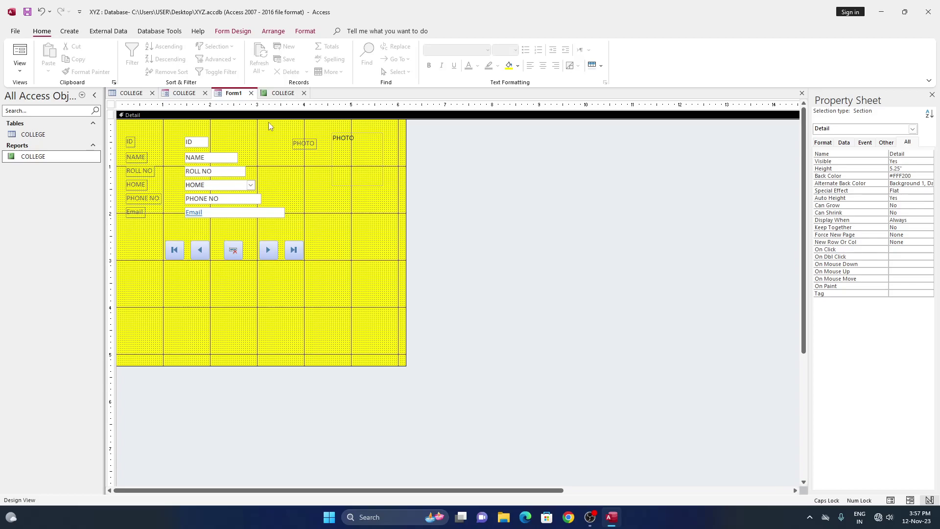
{"action": "left_click", "coordinate": [283, 93]}
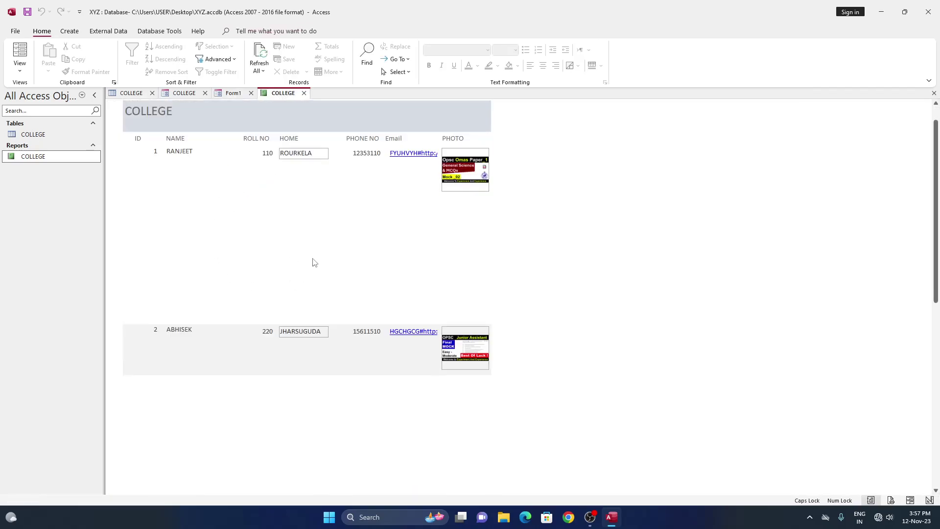
{"action": "left_click", "coordinate": [131, 93]}
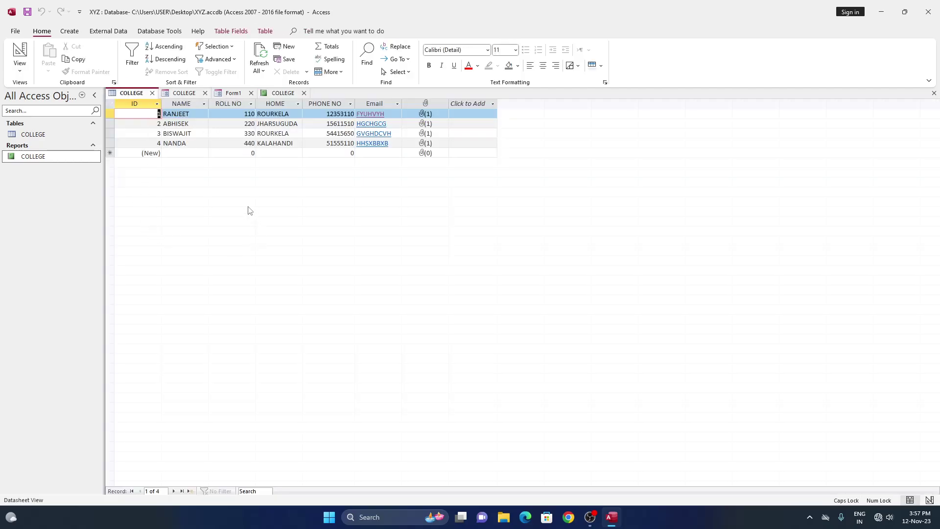
{"action": "left_click", "coordinate": [185, 93]}
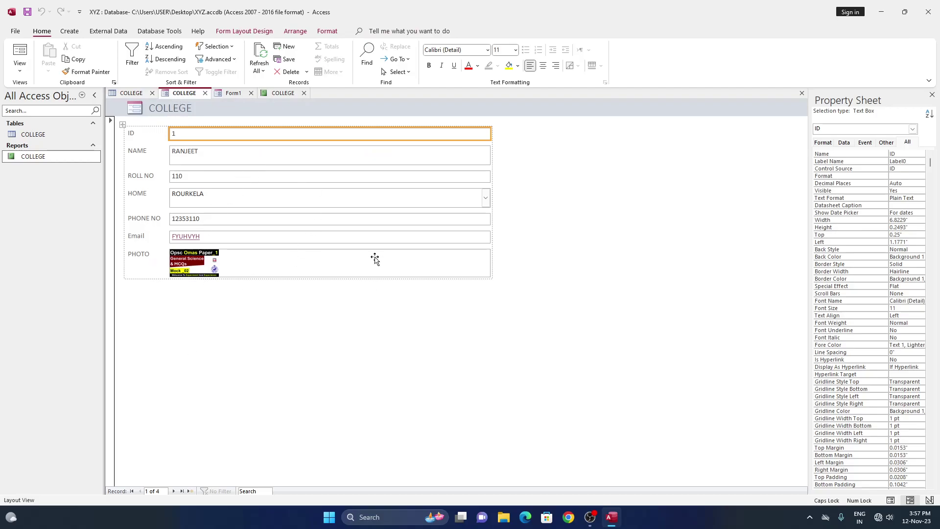
{"action": "left_click", "coordinate": [235, 94]}
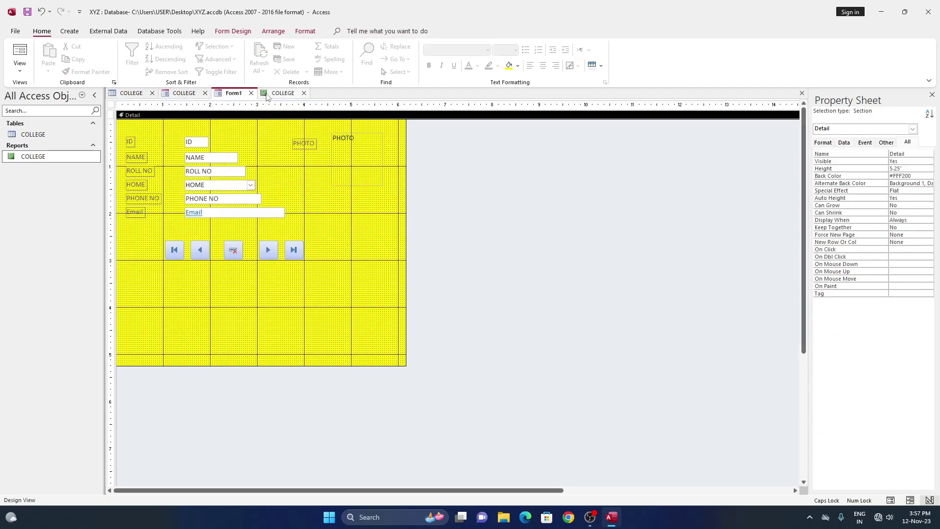
{"action": "left_click", "coordinate": [278, 94]}
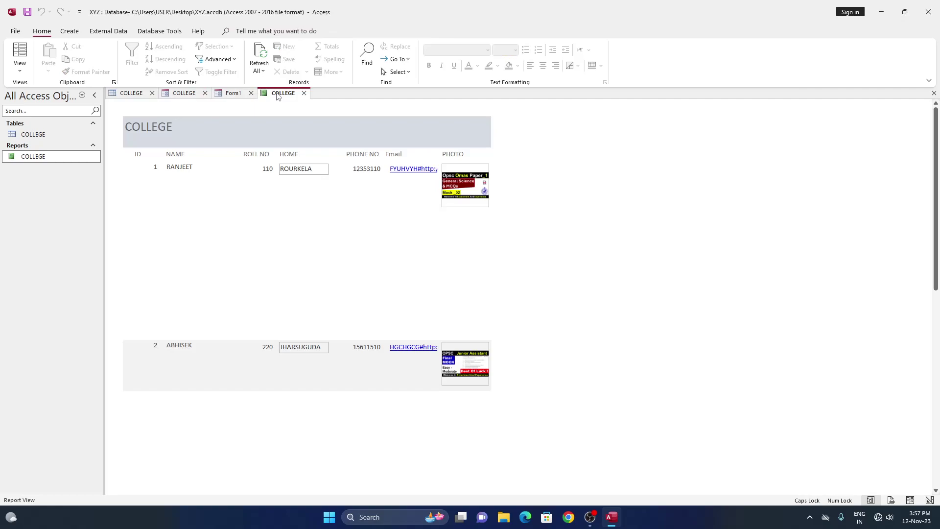
{"action": "left_click", "coordinate": [133, 93]}
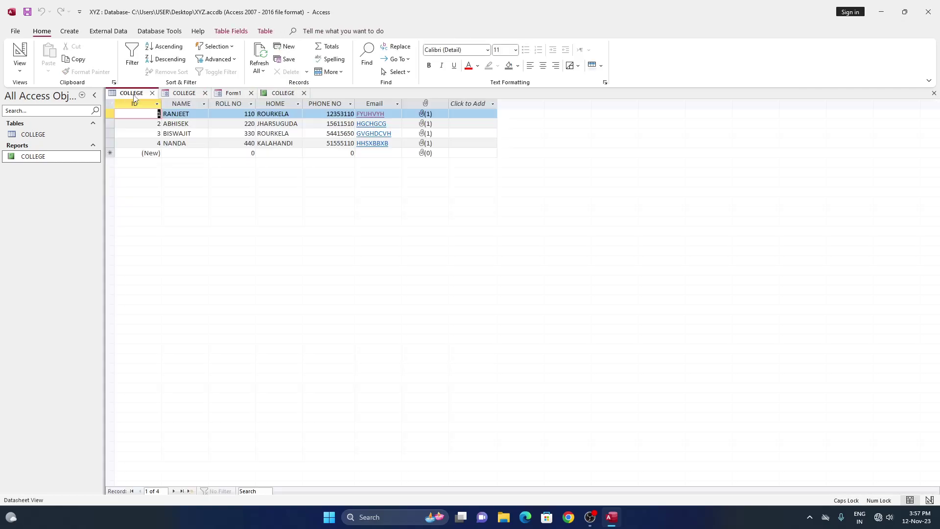
{"action": "left_click", "coordinate": [19, 66]}
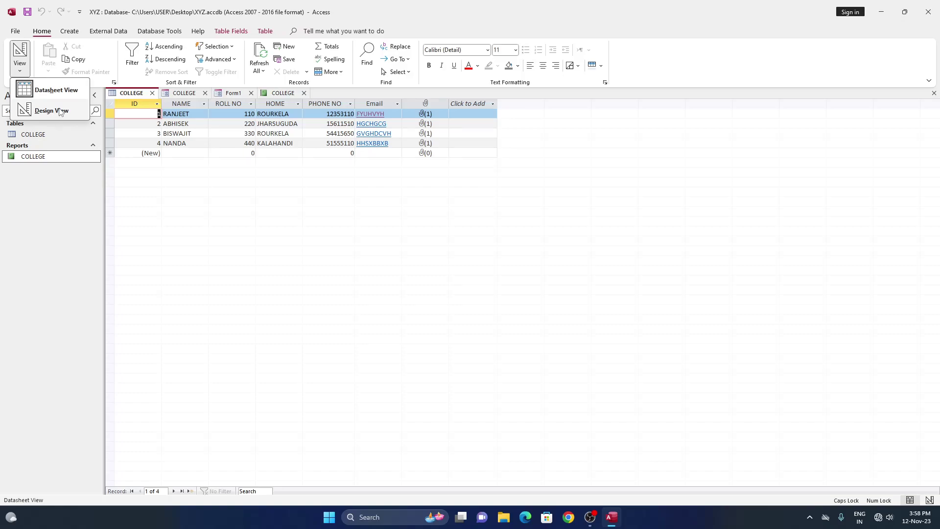
{"action": "left_click", "coordinate": [24, 73]}
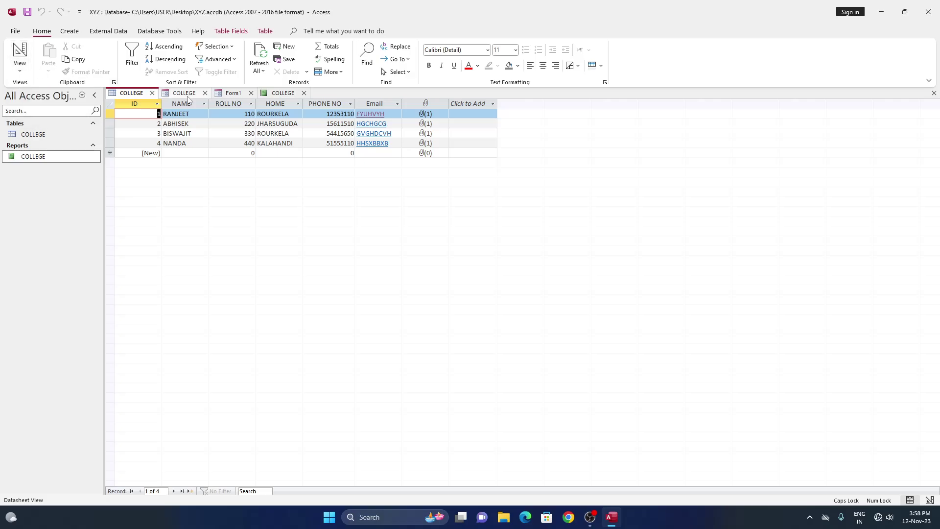
{"action": "left_click", "coordinate": [233, 93]}
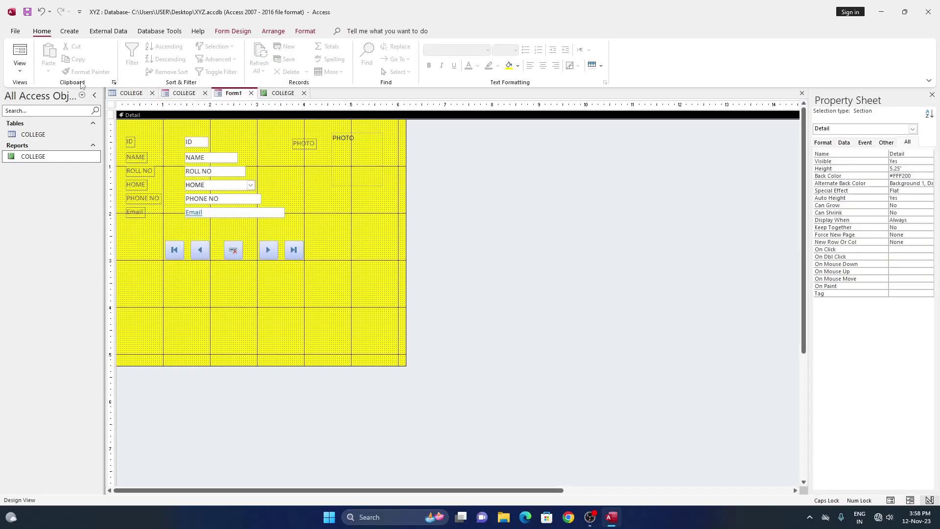
Switch Form1 to Form View and print it to the OneNote (Desktop) printer.
{"action": "left_click", "coordinate": [19, 70]}
{"action": "left_click", "coordinate": [40, 90]}
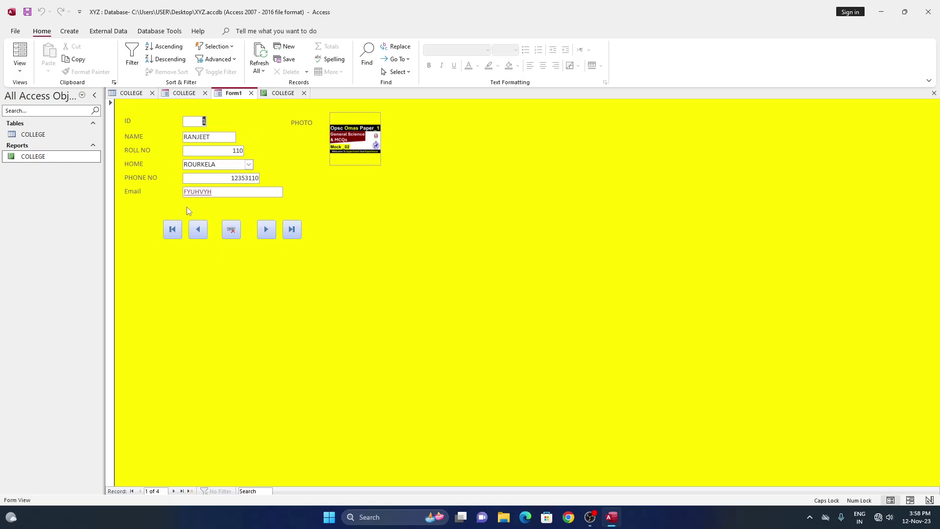
{"action": "key", "text": "ctrl+p"}
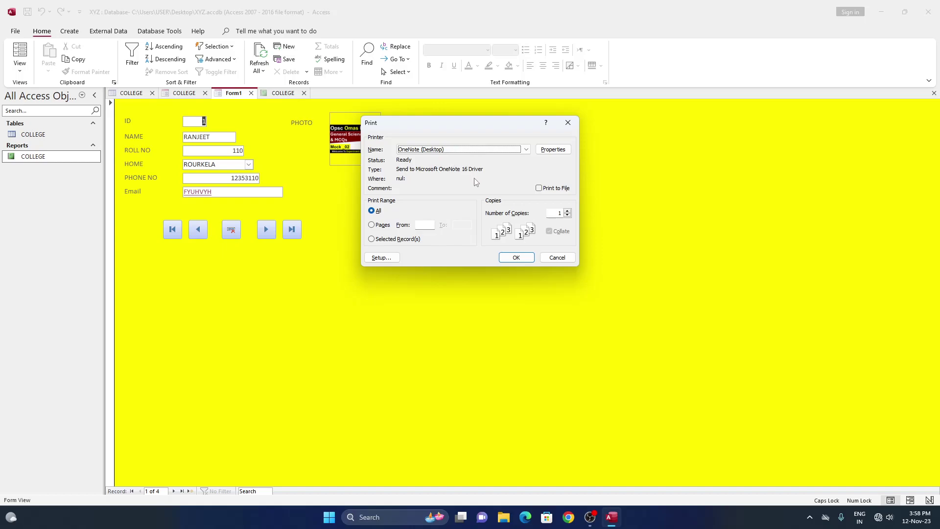
{"action": "left_click", "coordinate": [511, 260]}
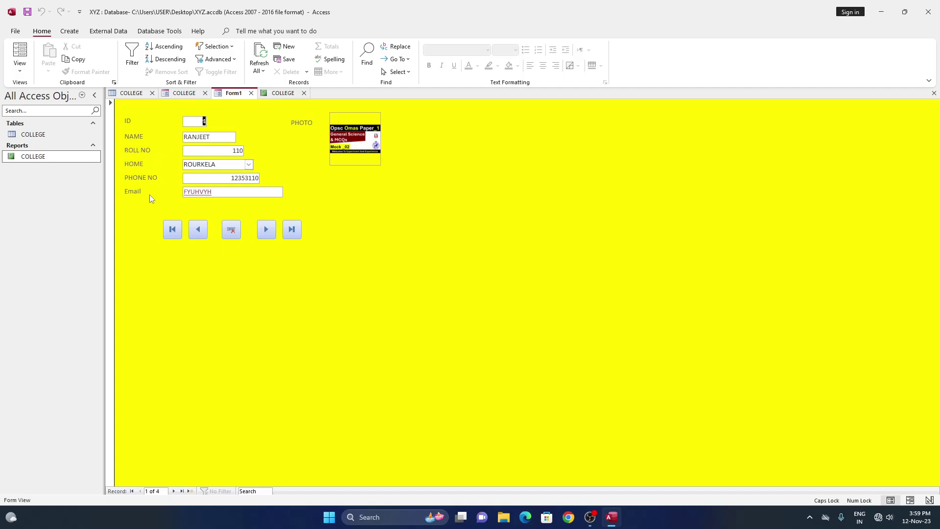
Go back to the COLLEGE report tab and scroll down through the four records and back up.
{"action": "left_click", "coordinate": [277, 94]}
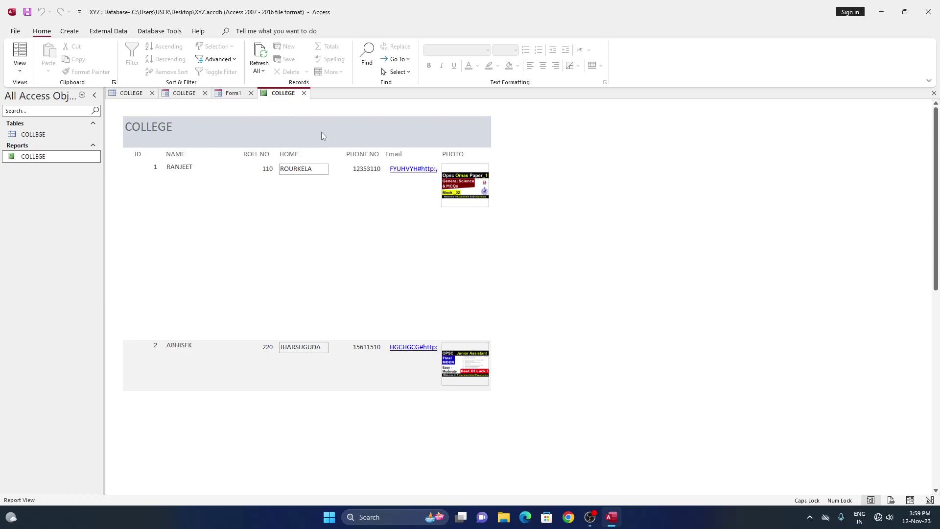
{"action": "scroll", "coordinate": [321, 131], "scroll_direction": "down", "scroll_amount": 2}
{"action": "scroll", "coordinate": [322, 131], "scroll_direction": "down", "scroll_amount": 3}
{"action": "scroll", "coordinate": [323, 131], "scroll_direction": "down", "scroll_amount": 3}
{"action": "scroll", "coordinate": [322, 130], "scroll_direction": "down", "scroll_amount": 4}
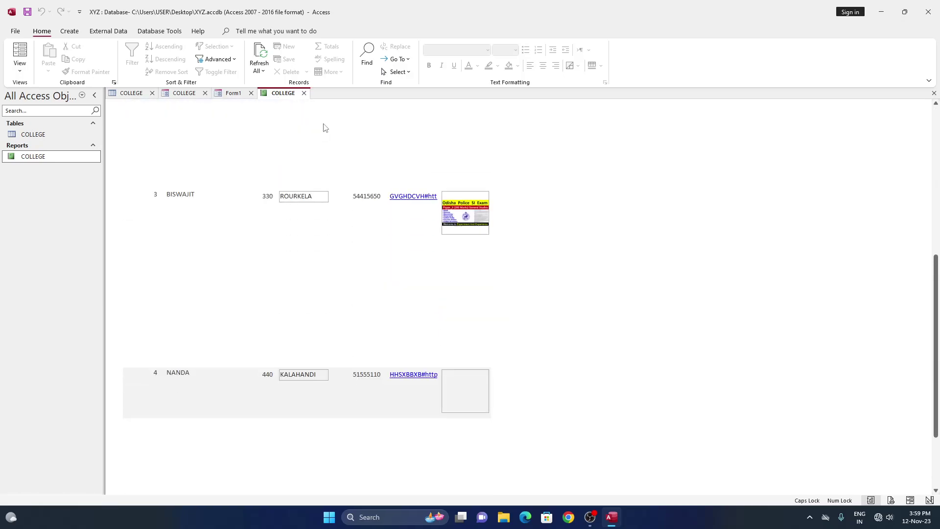
{"action": "scroll", "coordinate": [323, 128], "scroll_direction": "down", "scroll_amount": 3}
{"action": "scroll", "coordinate": [323, 128], "scroll_direction": "up", "scroll_amount": 3}
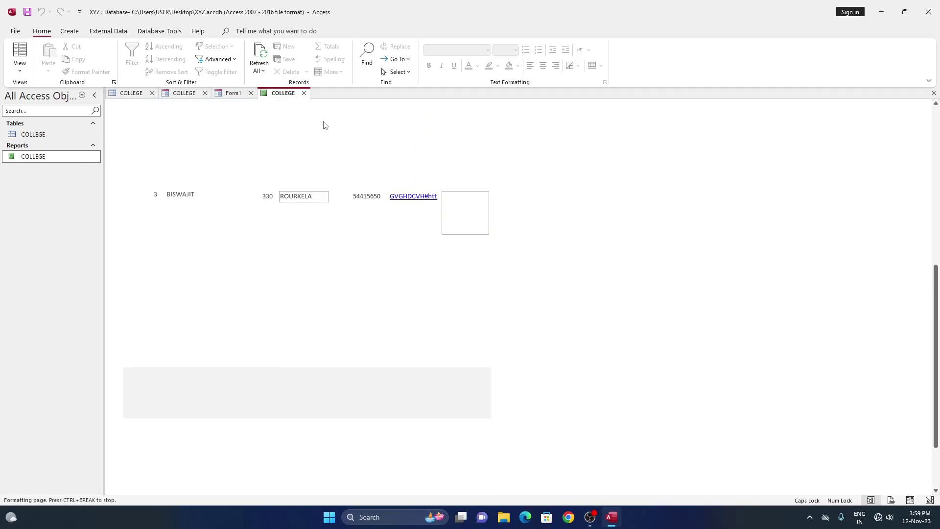
{"action": "scroll", "coordinate": [324, 126], "scroll_direction": "up", "scroll_amount": 5}
{"action": "scroll", "coordinate": [323, 126], "scroll_direction": "up", "scroll_amount": 3}
{"action": "scroll", "coordinate": [323, 125], "scroll_direction": "up", "scroll_amount": 2}
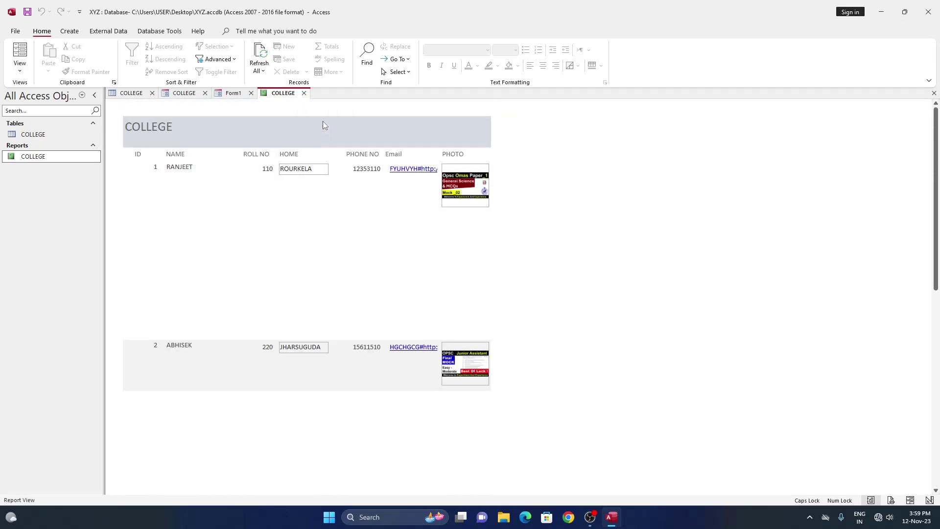